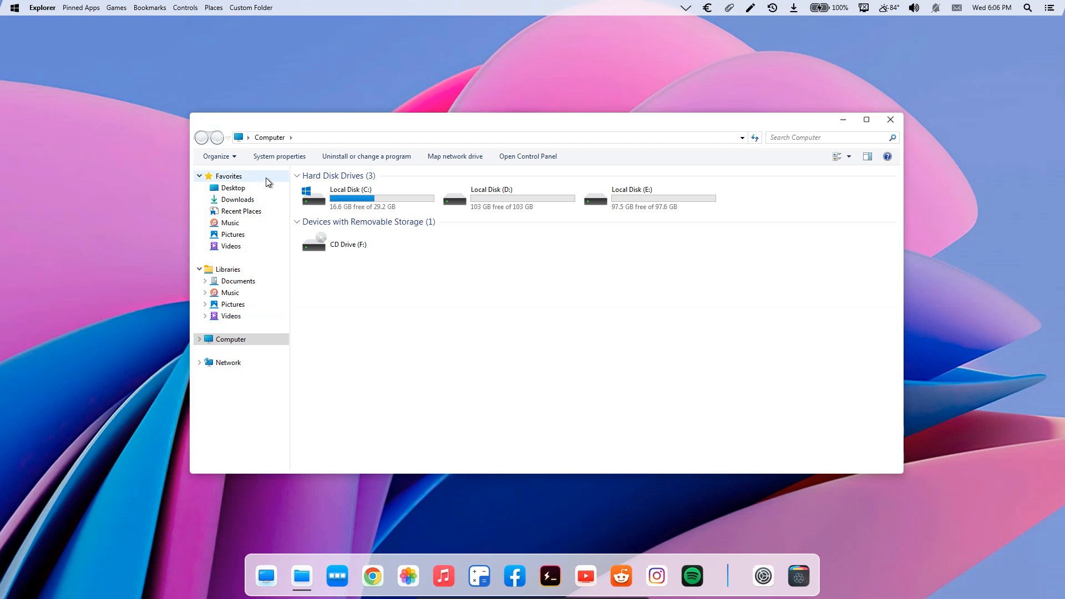
Examine the themed folder icons in Favorites, Libraries, Computer and Local Disk (C:), including different icon sizes, and close the window.
{"action": "left_click", "coordinate": [266, 177]}
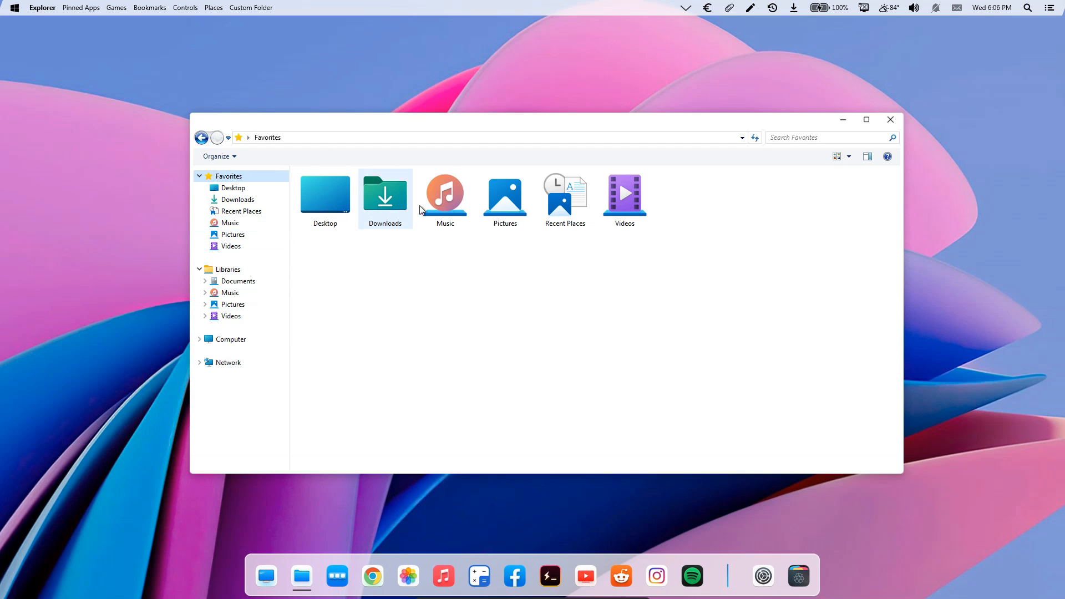
{"action": "left_click", "coordinate": [266, 271]}
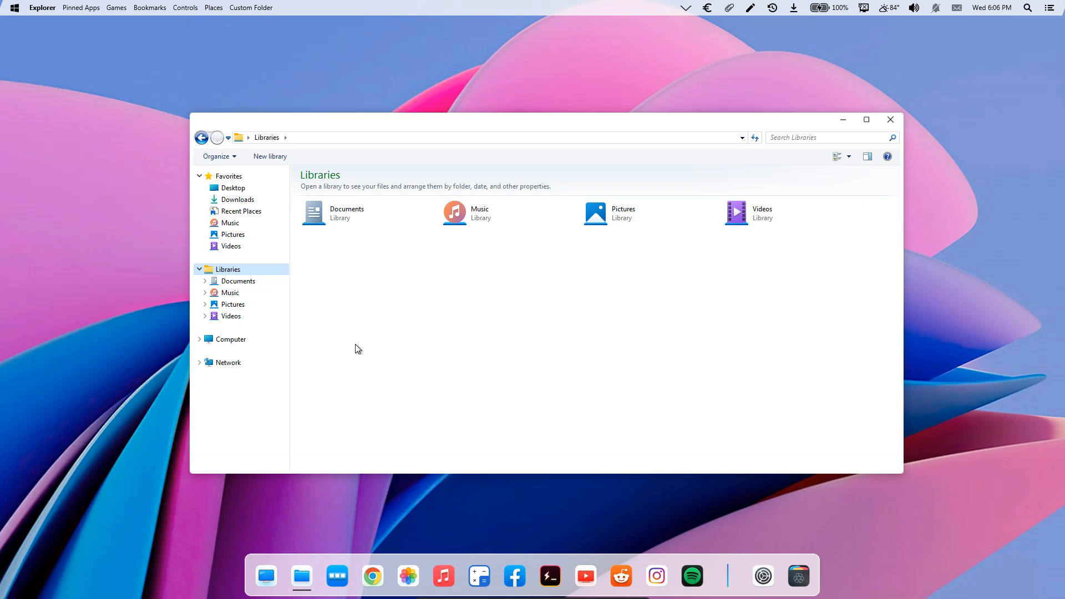
{"action": "left_click", "coordinate": [267, 340]}
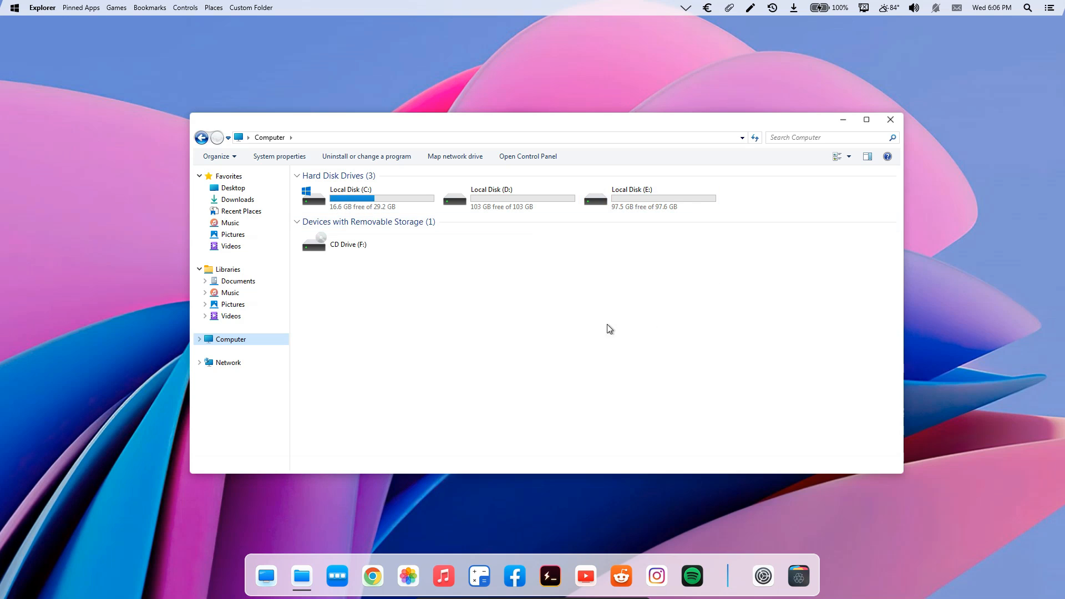
{"action": "double_click", "coordinate": [407, 207]}
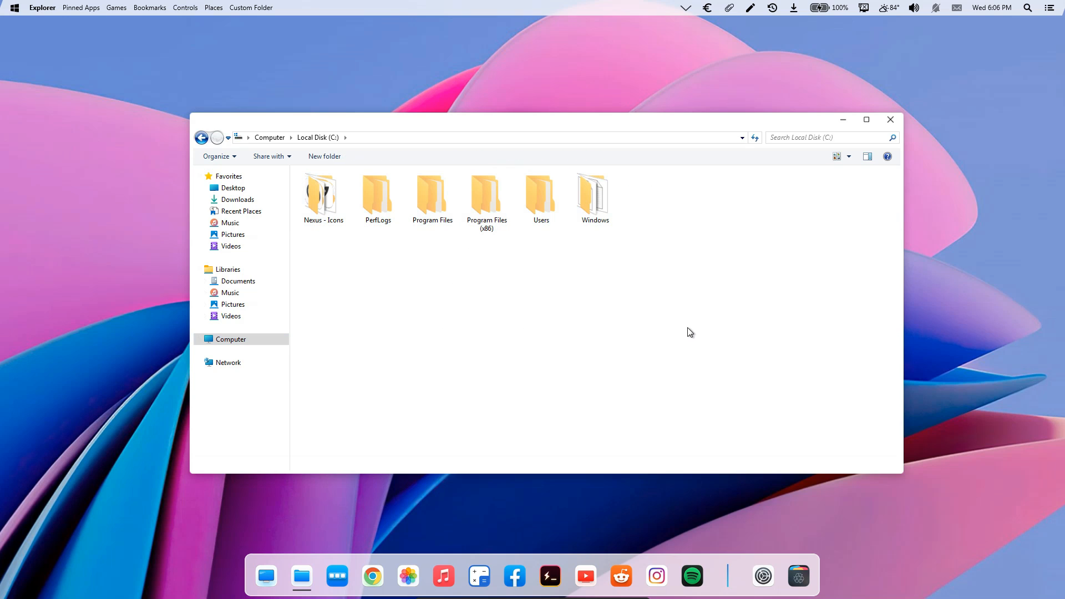
{"action": "scroll", "coordinate": [687, 328], "scroll_direction": "up", "scroll_amount": 3}
{"action": "scroll", "coordinate": [687, 327], "scroll_direction": "down", "scroll_amount": 2}
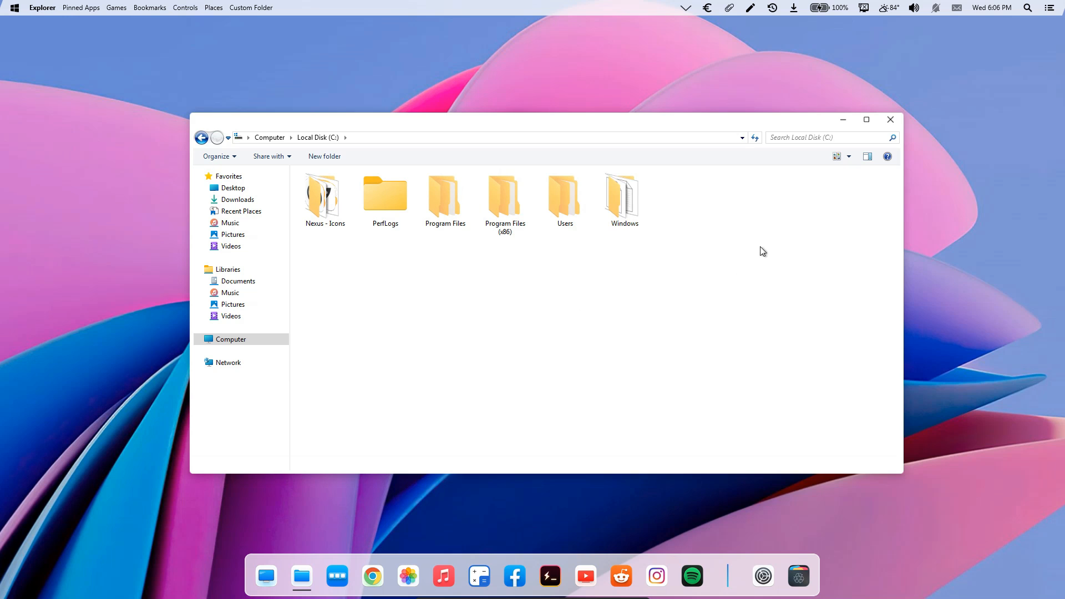
{"action": "left_click", "coordinate": [890, 120]}
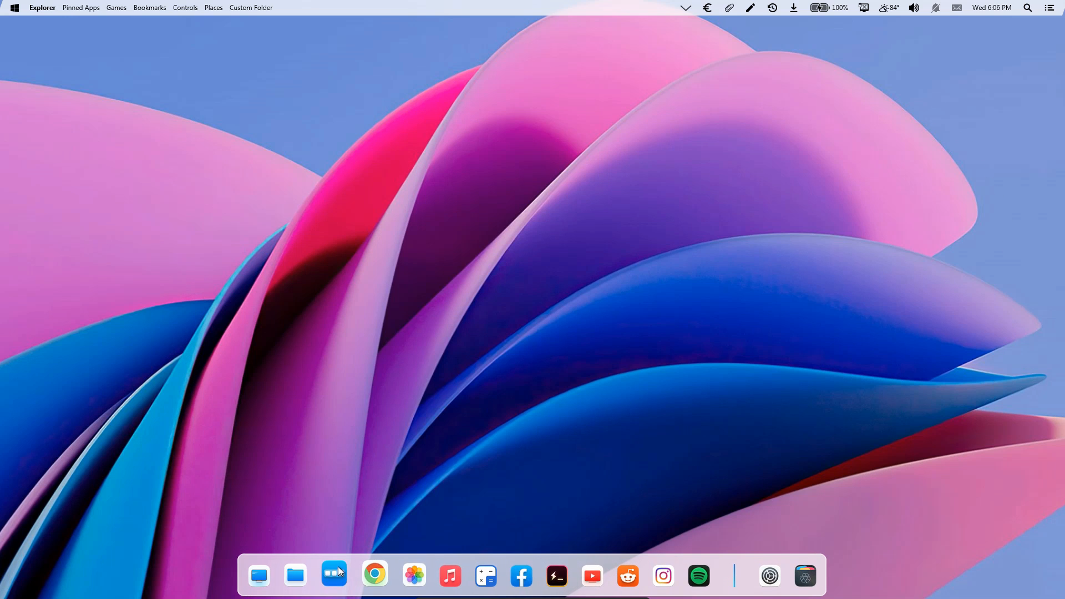
Examine the start menu and the Explorer, Games and Places menus of the customized desktop bar.
{"action": "left_click", "coordinate": [14, 7]}
{"action": "left_click", "coordinate": [22, 26]}
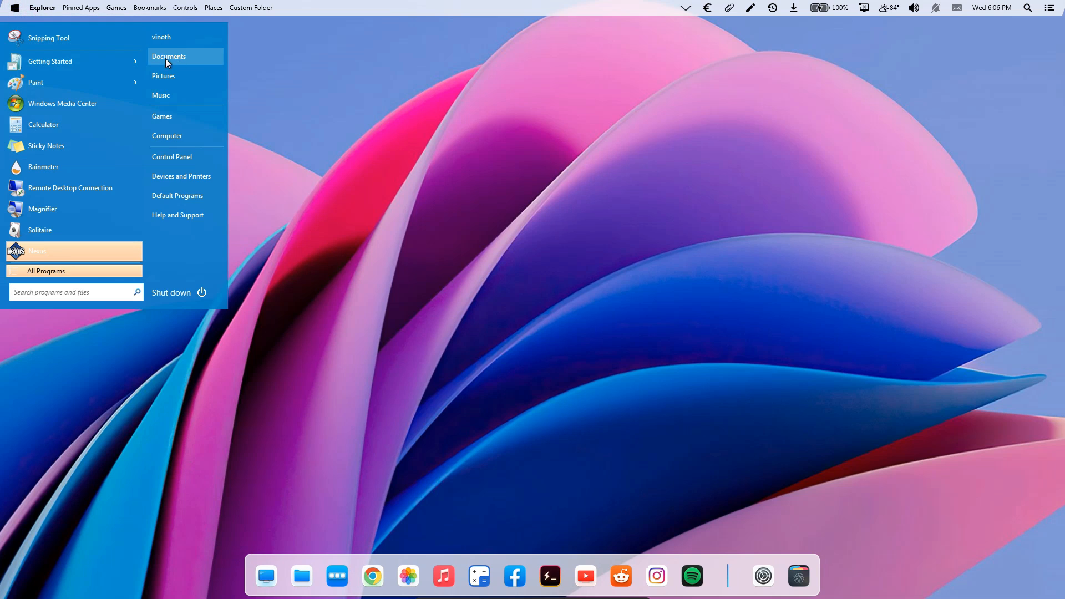
{"action": "left_click", "coordinate": [279, 124]}
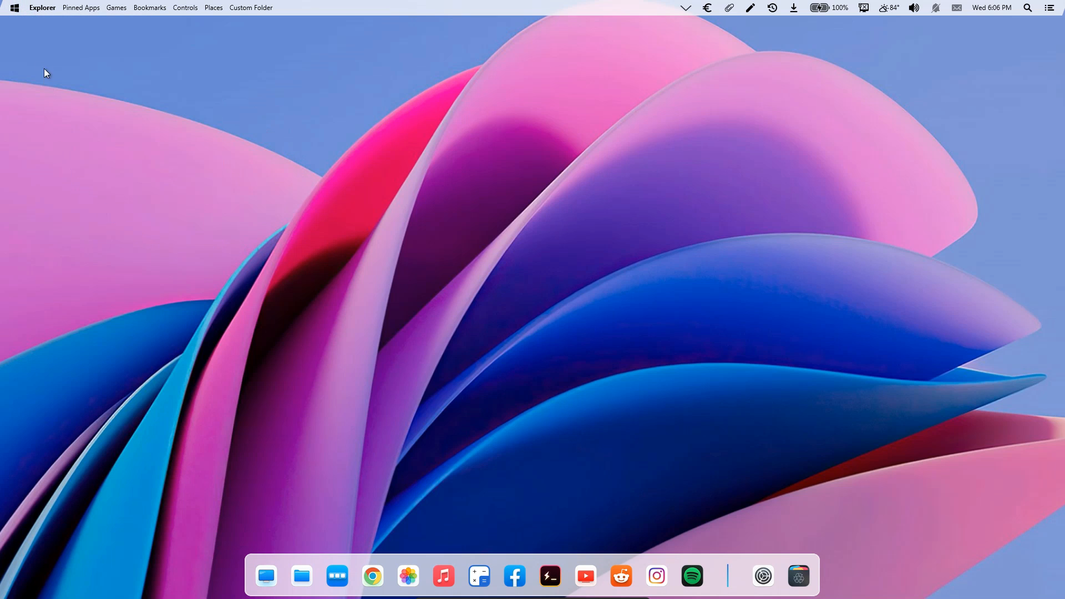
{"action": "left_click", "coordinate": [45, 9]}
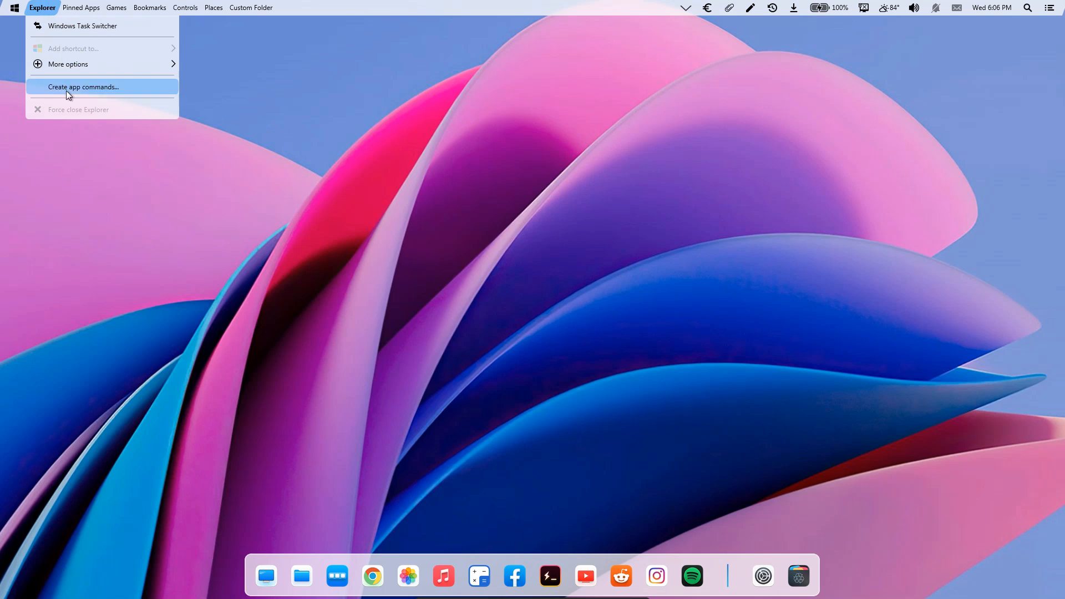
{"action": "left_click", "coordinate": [84, 147]}
{"action": "left_click", "coordinate": [125, 11]}
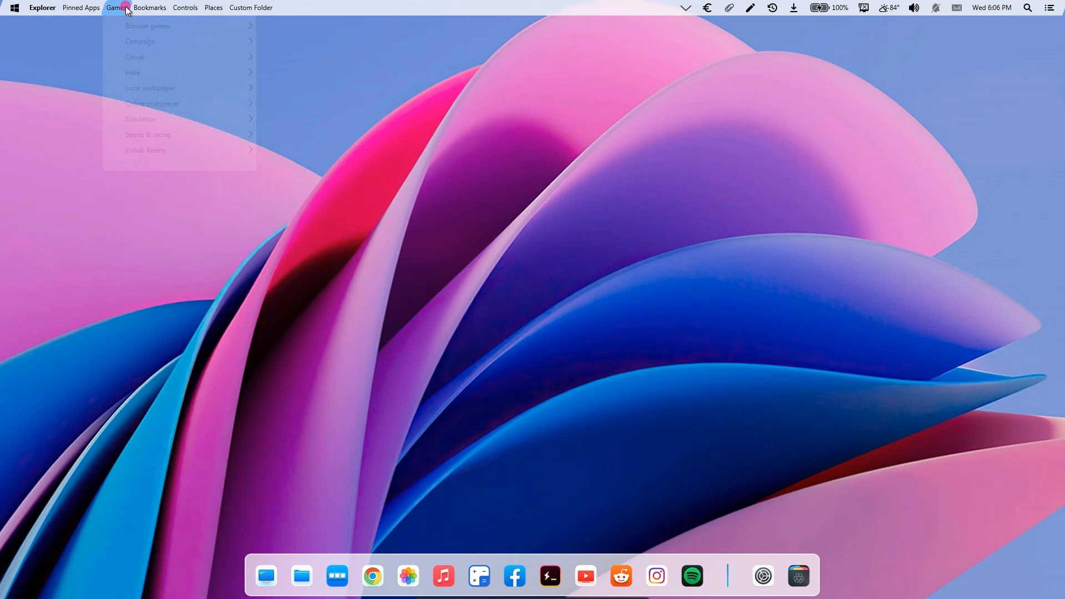
{"action": "left_click", "coordinate": [304, 131]}
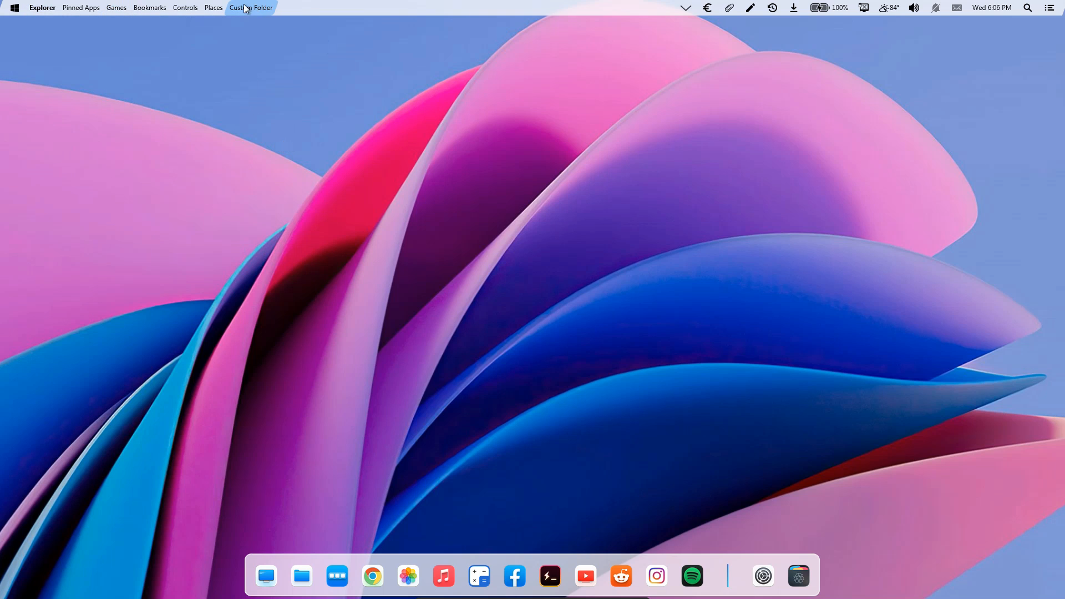
{"action": "left_click", "coordinate": [213, 7]}
{"action": "left_click", "coordinate": [430, 159]}
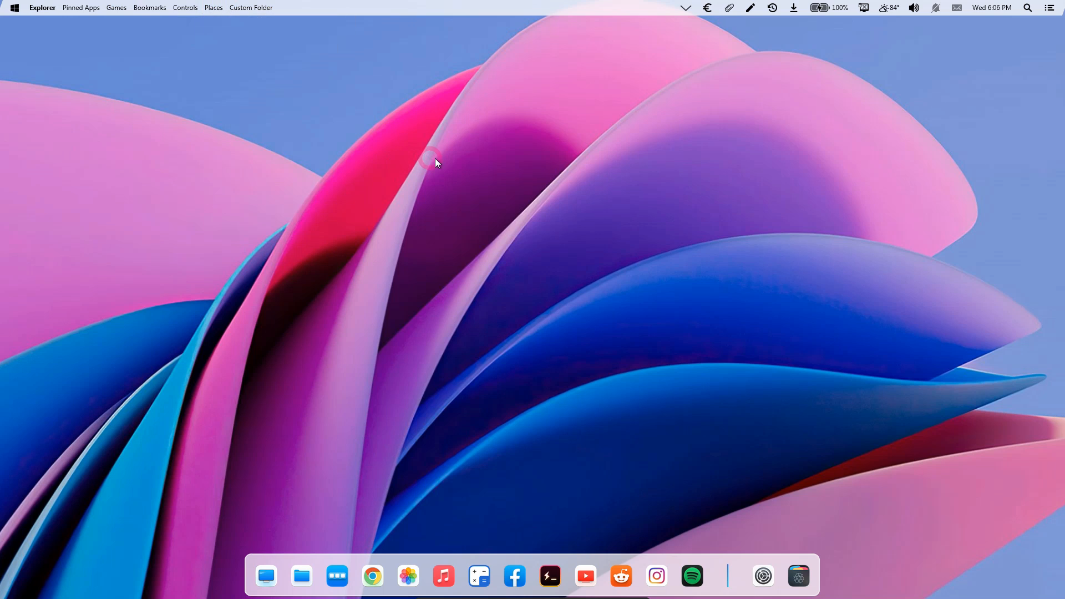
View the clipboard symbol categories and the recent downloads offered by the desktop bar.
{"action": "left_click", "coordinate": [724, 9]}
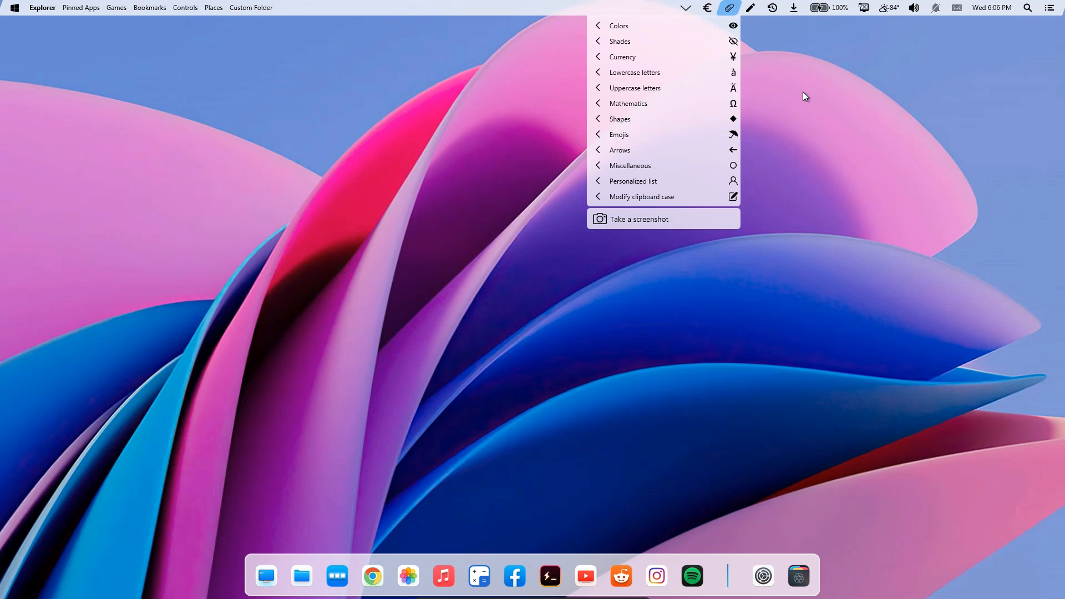
{"action": "left_click", "coordinate": [803, 93]}
{"action": "left_click", "coordinate": [790, 10]}
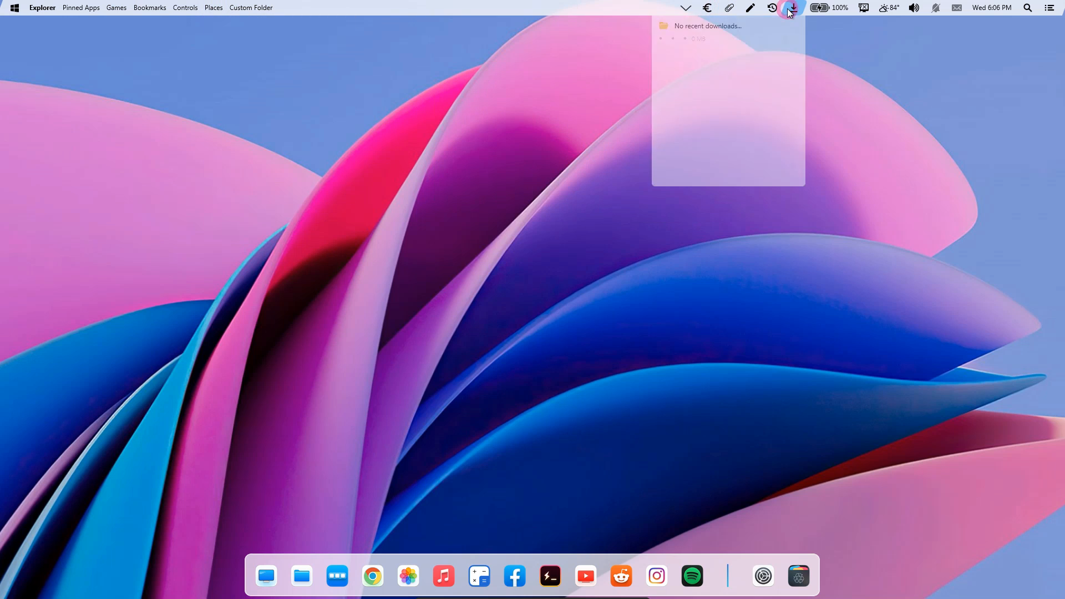
{"action": "left_click", "coordinate": [843, 70]}
Set the screen brightness to about 67 in the desktop bar's battery controls.
{"action": "left_click", "coordinate": [830, 11]}
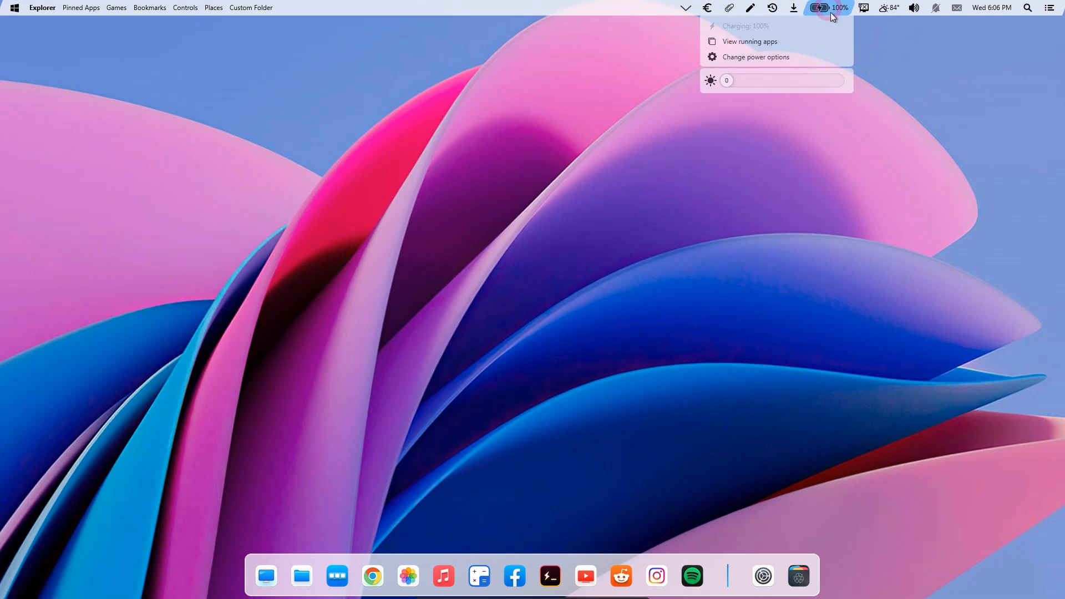
{"action": "left_click_drag", "start_coordinate": [758, 84], "coordinate": [828, 89]}
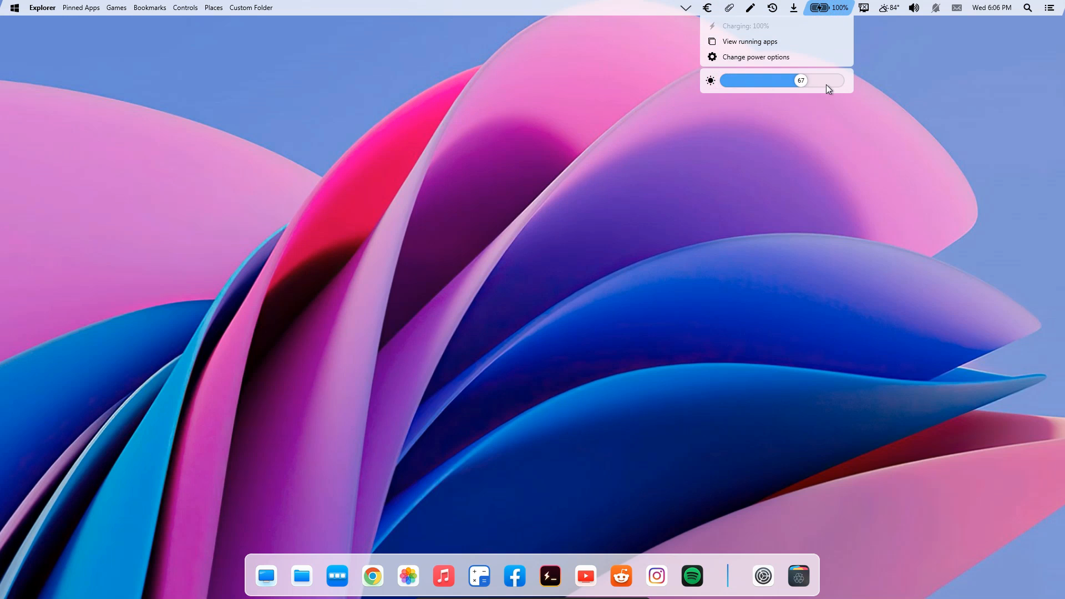
{"action": "left_click", "coordinate": [910, 87]}
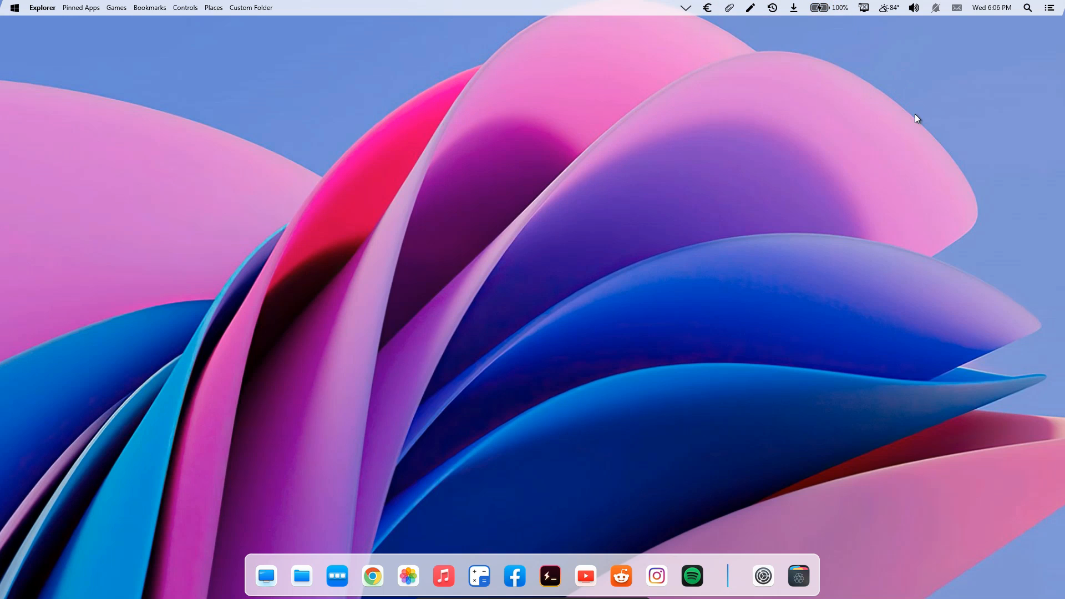
View the weather and date details offered by the desktop bar.
{"action": "left_click", "coordinate": [887, 9]}
{"action": "left_click", "coordinate": [925, 128]}
{"action": "left_click", "coordinate": [991, 8]}
{"action": "left_click", "coordinate": [812, 217]}
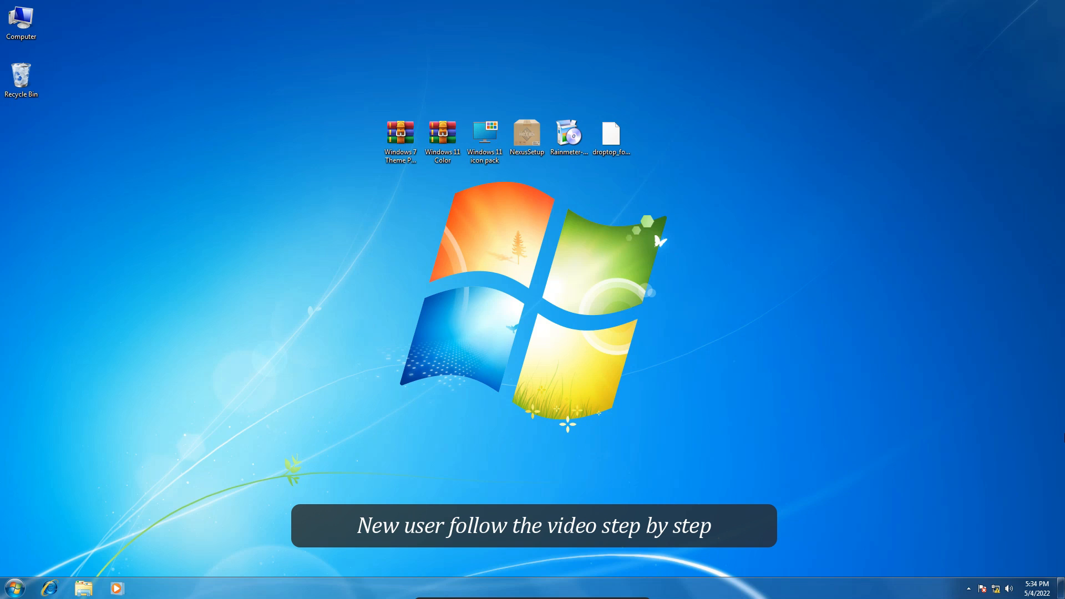
Extract the Windows 7 Theme Patcher archive onto the desktop and open the extracted folder.
{"action": "right_click", "coordinate": [402, 155]}
{"action": "left_click", "coordinate": [426, 195]}
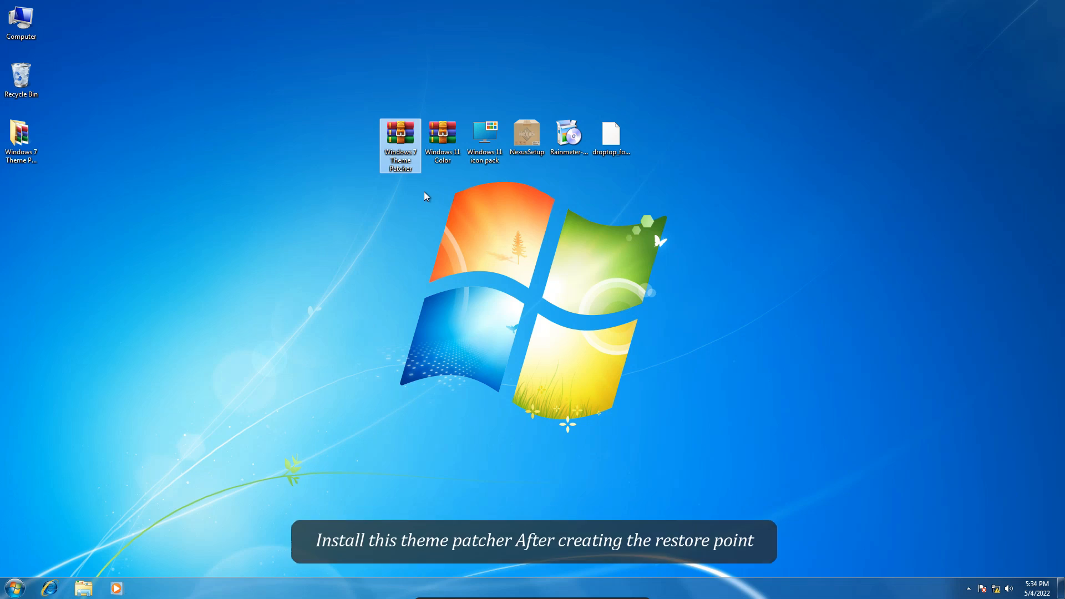
{"action": "double_click", "coordinate": [30, 142]}
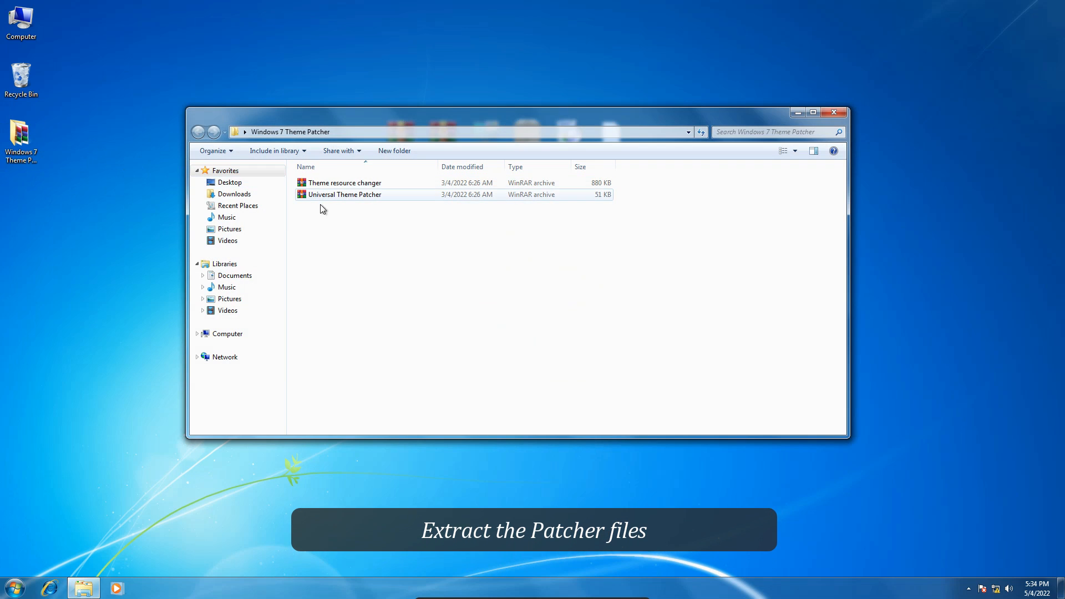
Extract the Theme resource changer and Universal Theme Patcher archives into a Windows 7 Theme Patcher subfolder, keeping the default extraction options.
{"action": "left_click_drag", "start_coordinate": [322, 217], "coordinate": [328, 187]}
{"action": "right_click", "coordinate": [328, 188]}
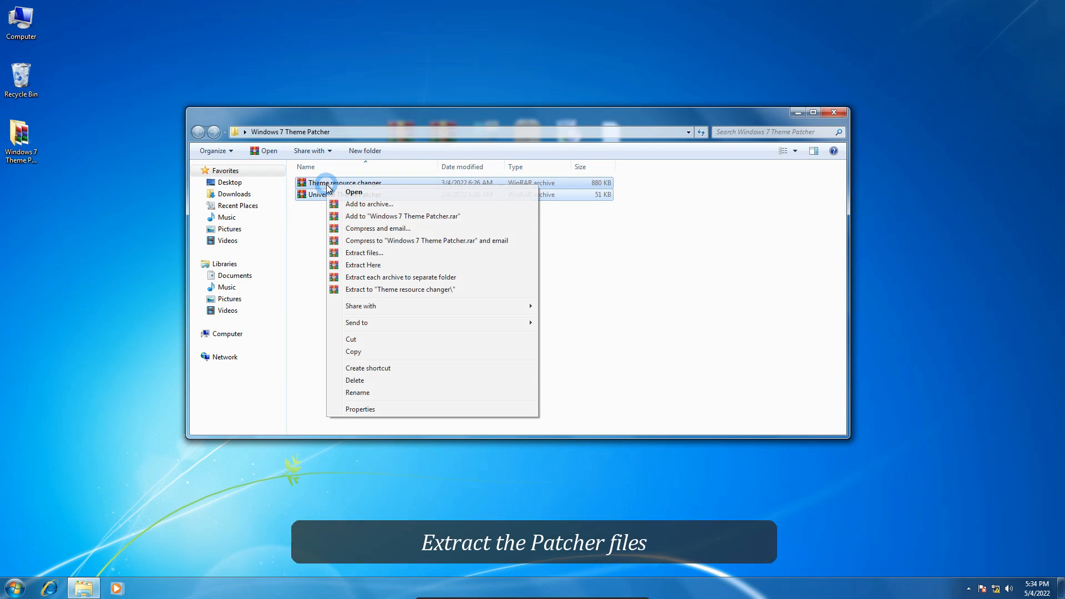
{"action": "left_click", "coordinate": [357, 252]}
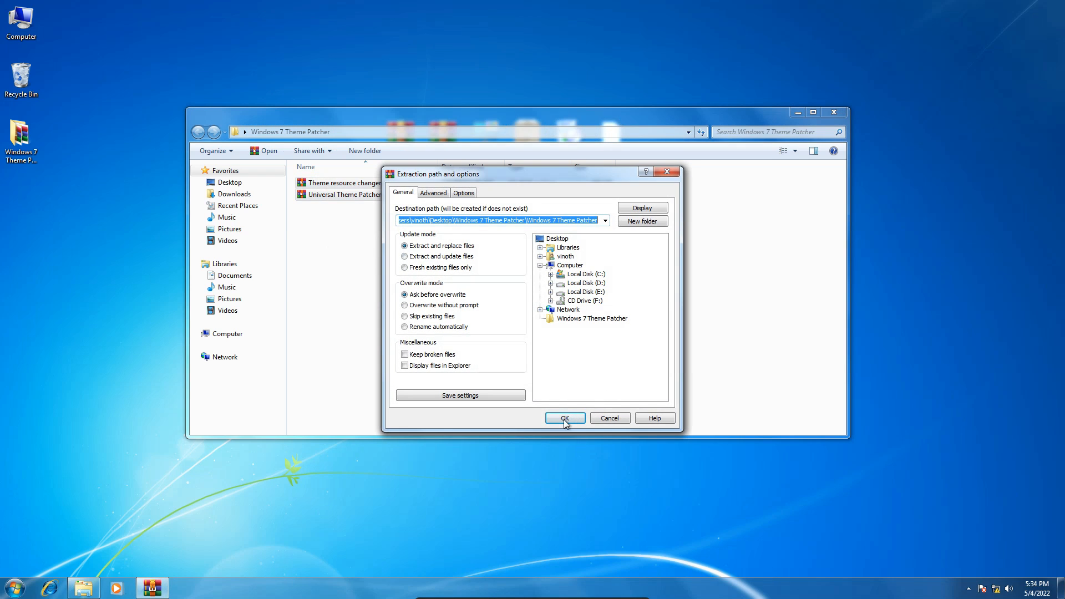
{"action": "left_click", "coordinate": [564, 419]}
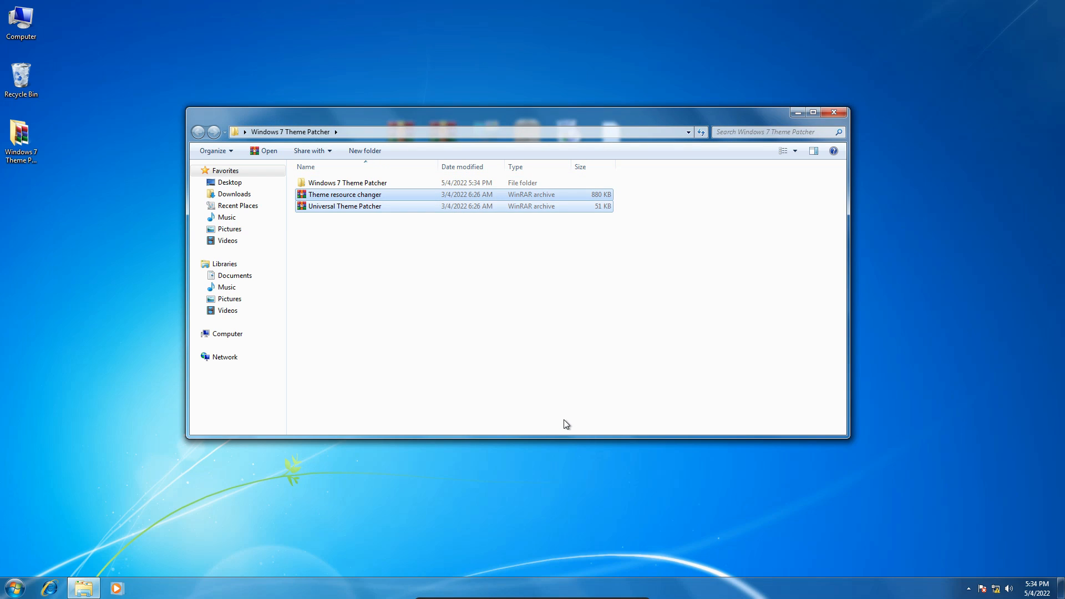
Open the extracted Theme resource changer folder inside the Windows 7 Theme Patcher subfolder and look over its X64 and X86 installers.
{"action": "double_click", "coordinate": [348, 184]}
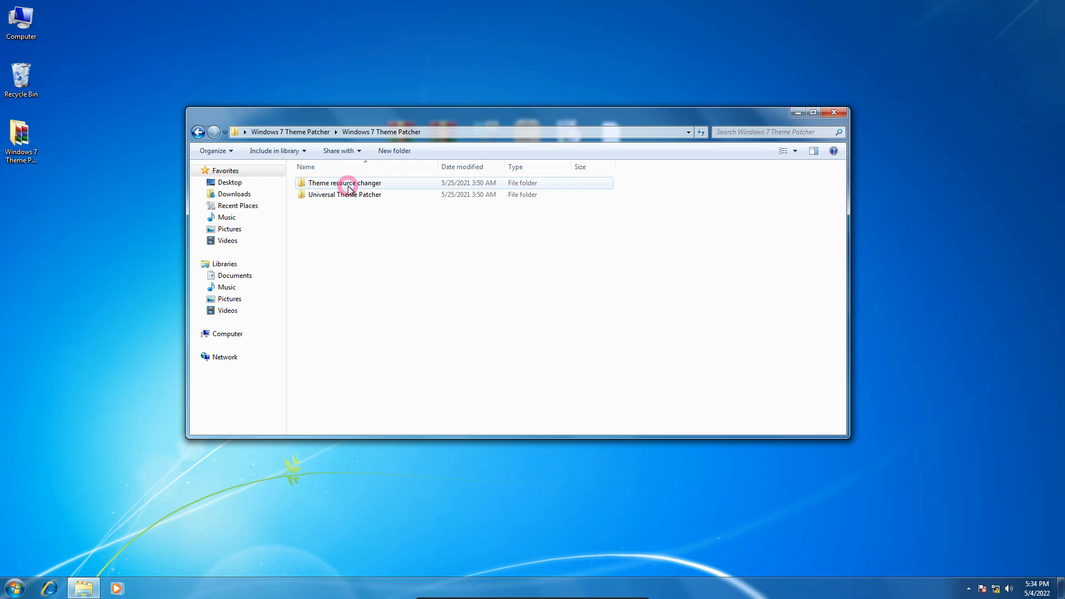
{"action": "left_click", "coordinate": [334, 184]}
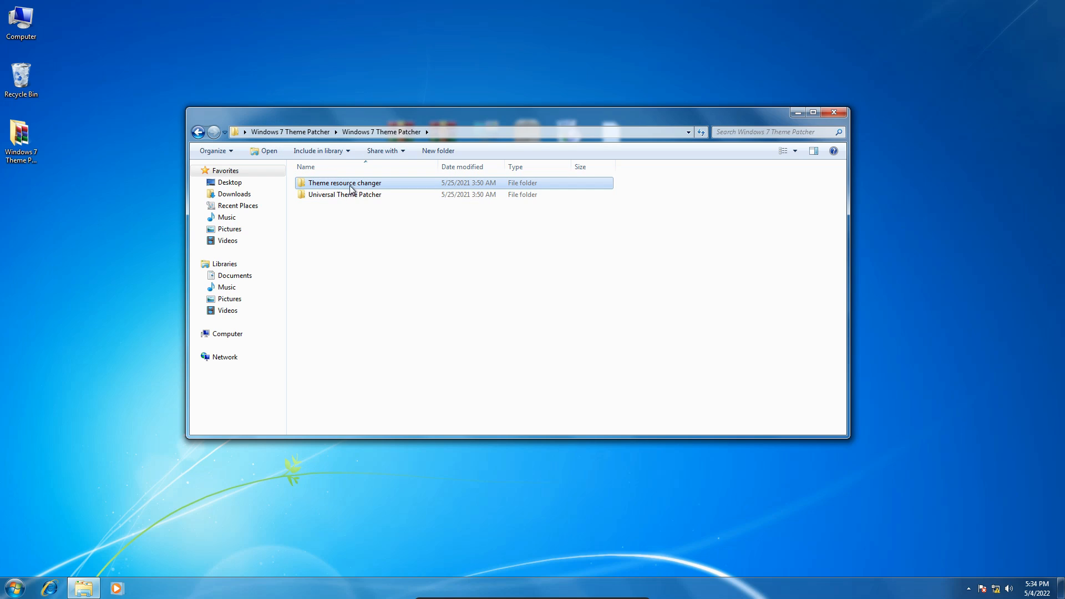
{"action": "double_click", "coordinate": [371, 188]}
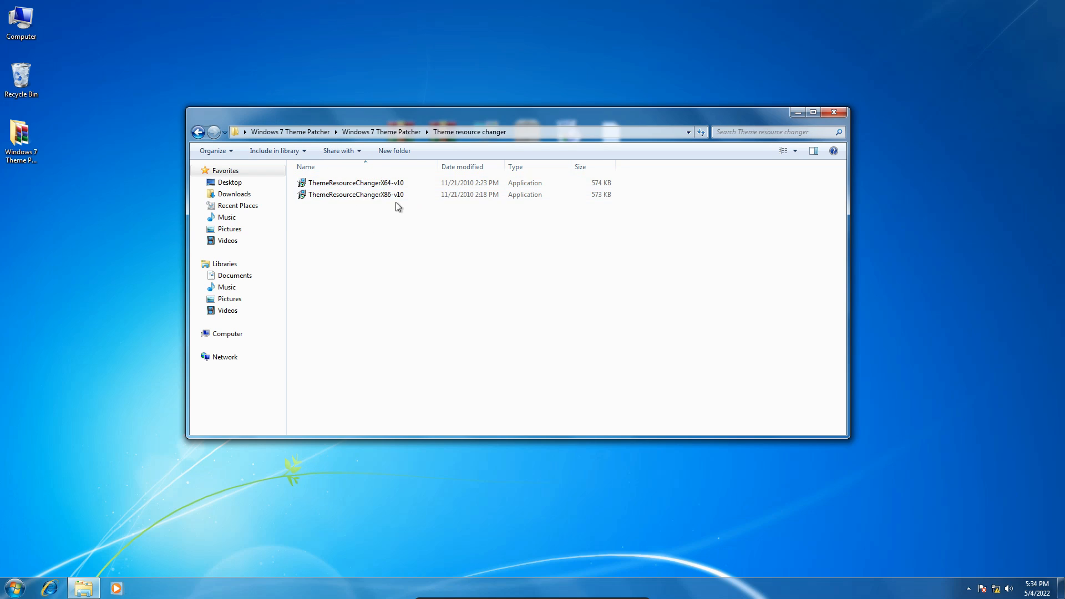
{"action": "left_click", "coordinate": [398, 187]}
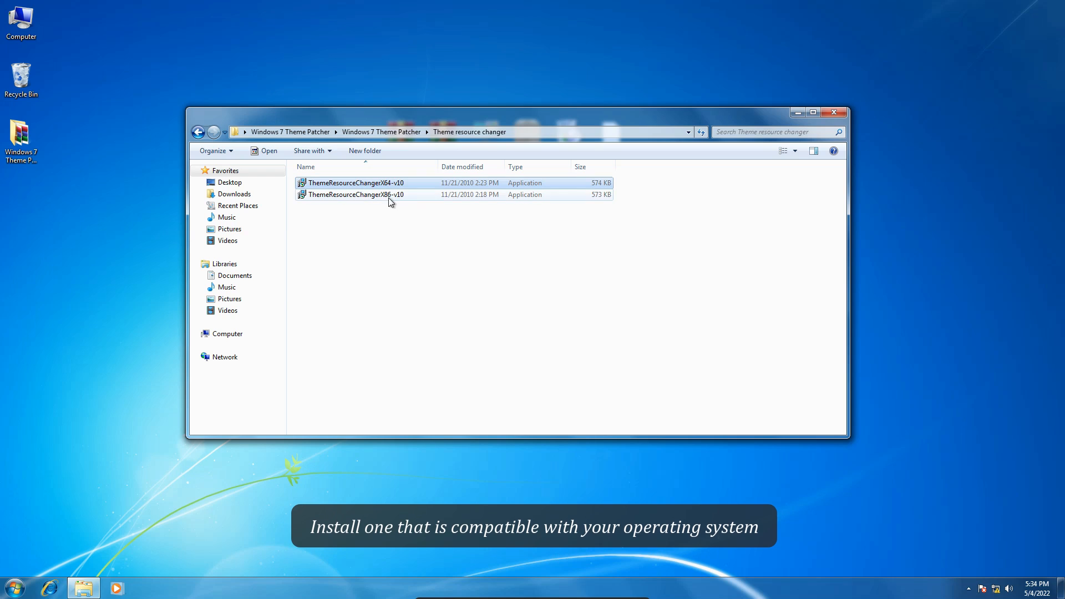
{"action": "left_click", "coordinate": [400, 194]}
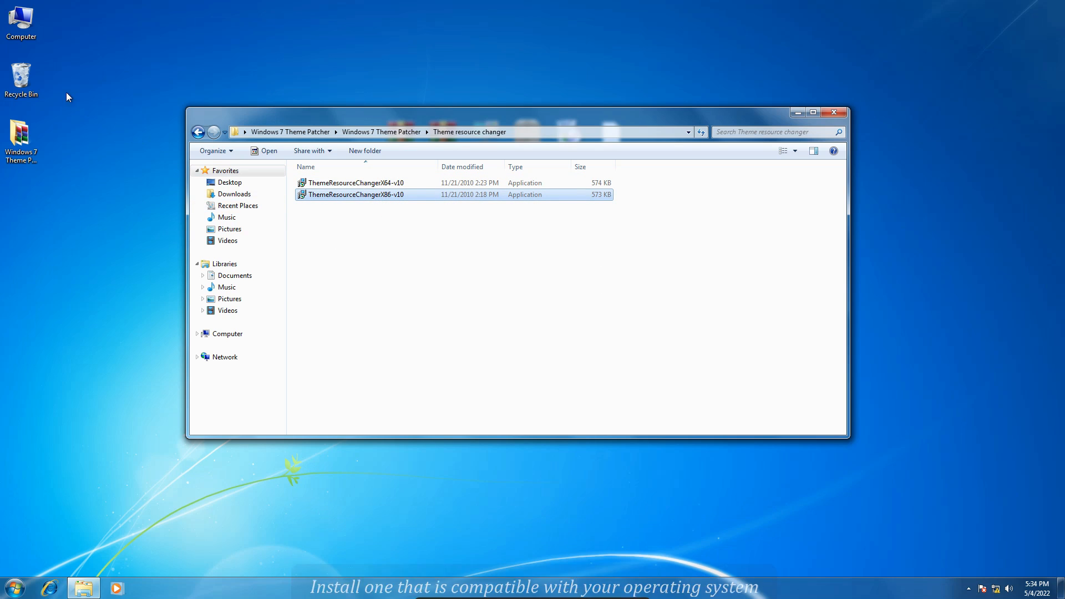
Check the computer's system type in its system properties and close them.
{"action": "right_click", "coordinate": [26, 17]}
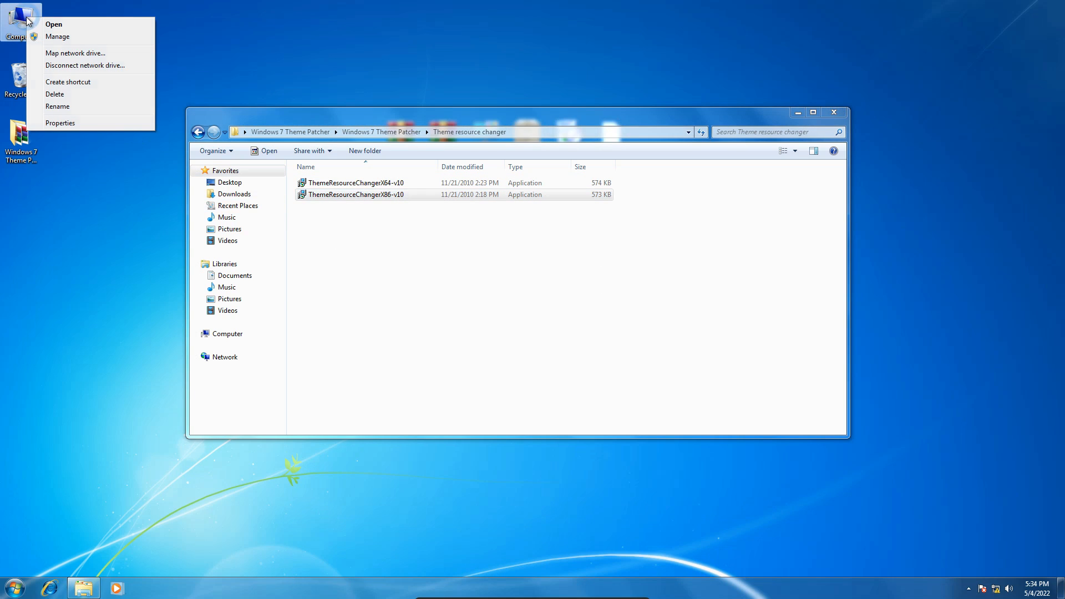
{"action": "left_click", "coordinate": [68, 121]}
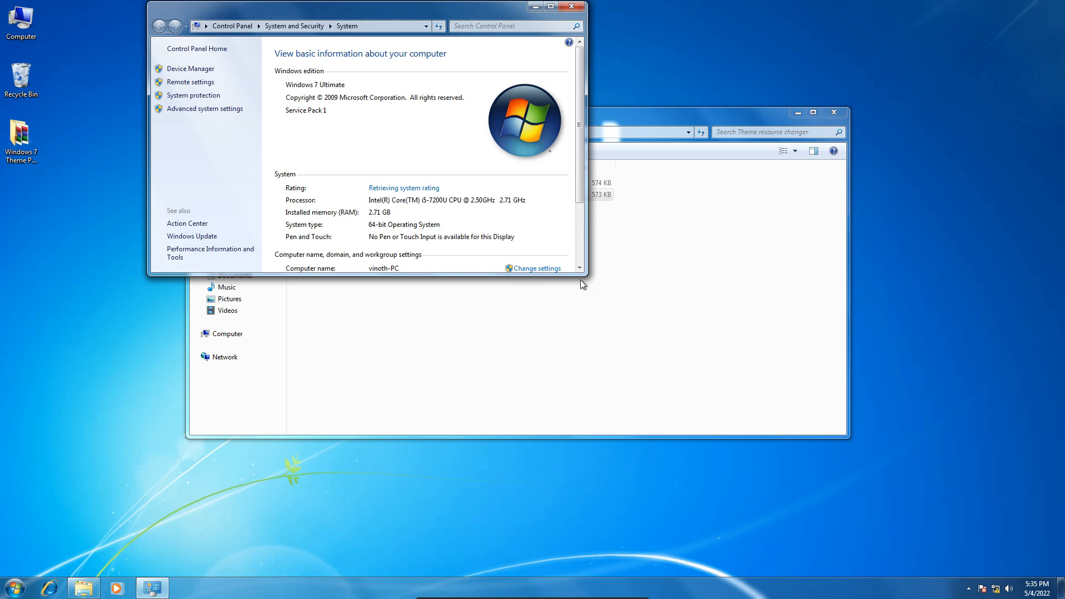
{"action": "left_click_drag", "start_coordinate": [581, 273], "coordinate": [807, 432]}
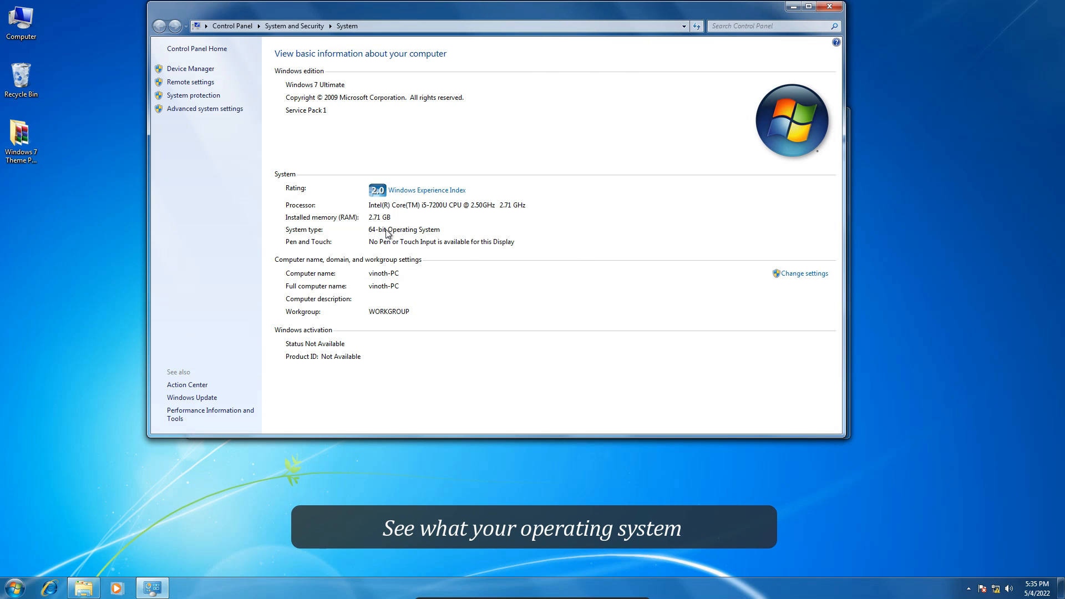
{"action": "left_click", "coordinate": [830, 7]}
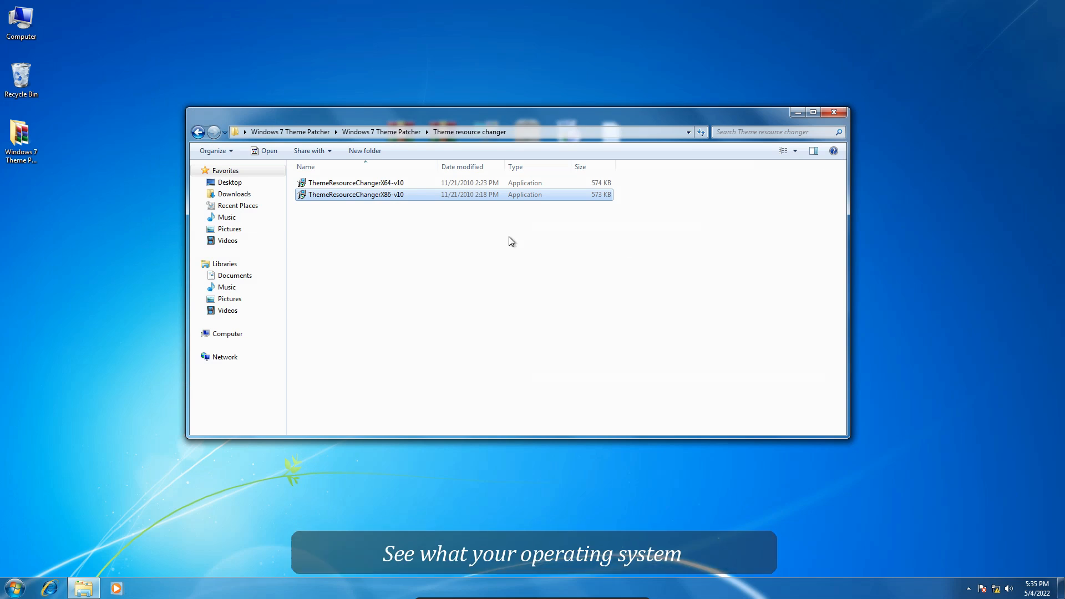
Install Theme Resource Changer X64 v1.0 in its default folder, agreeing to the terms, and close the finished wizard.
{"action": "left_click", "coordinate": [402, 185]}
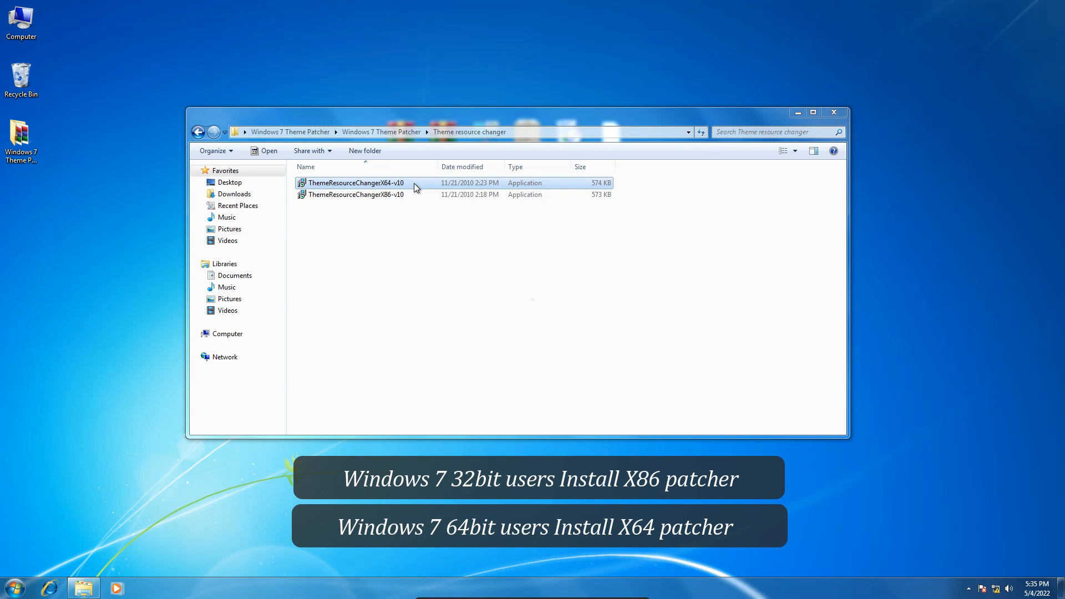
{"action": "double_click", "coordinate": [414, 183]}
{"action": "left_click", "coordinate": [608, 326]}
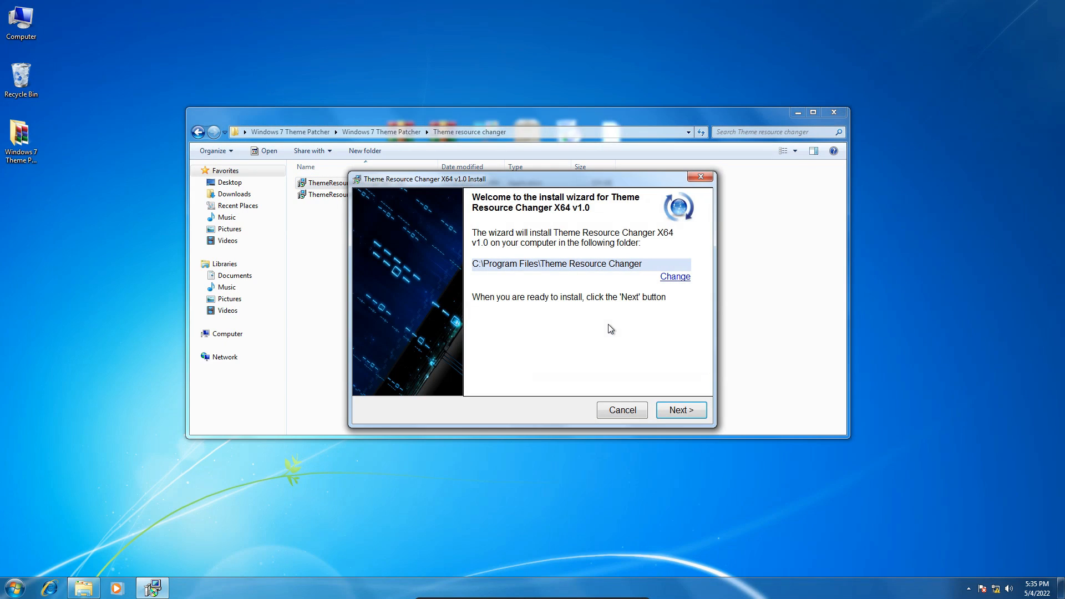
{"action": "left_click", "coordinate": [676, 411]}
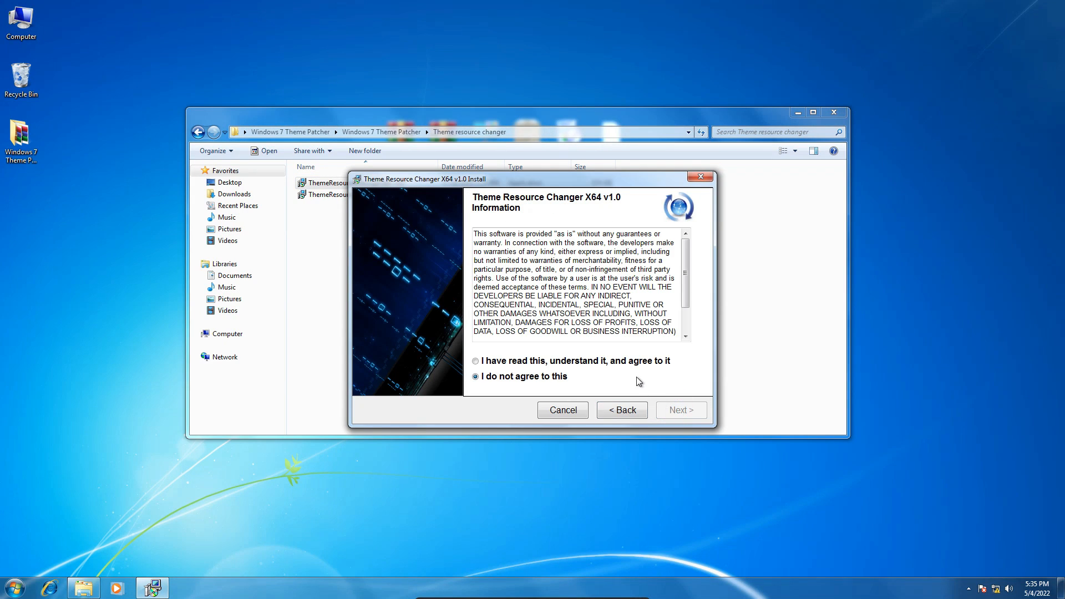
{"action": "left_click", "coordinate": [638, 366]}
{"action": "left_click", "coordinate": [686, 410]}
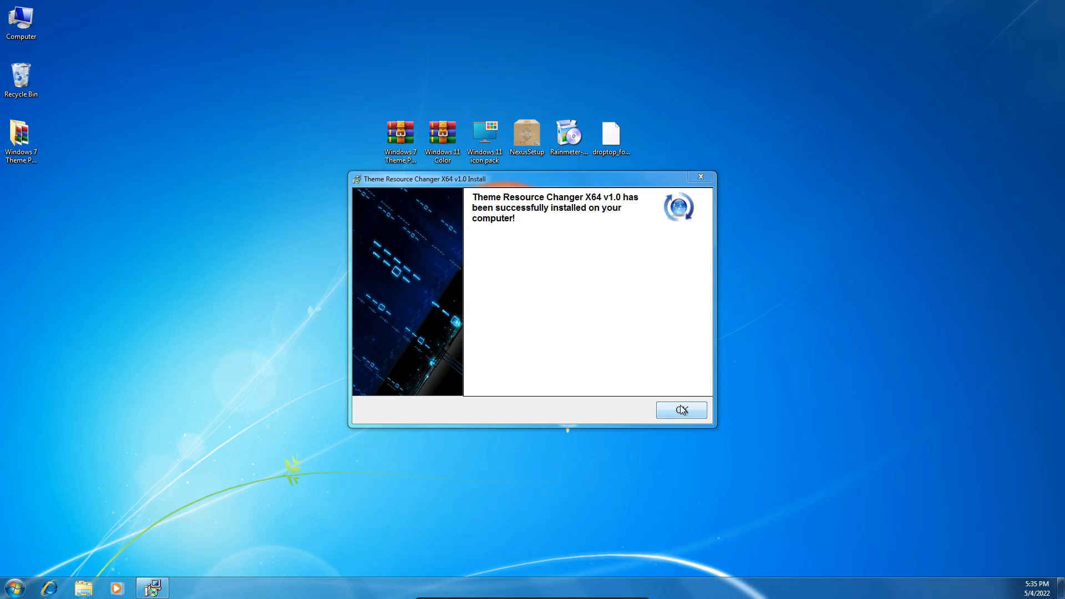
{"action": "left_click", "coordinate": [685, 413]}
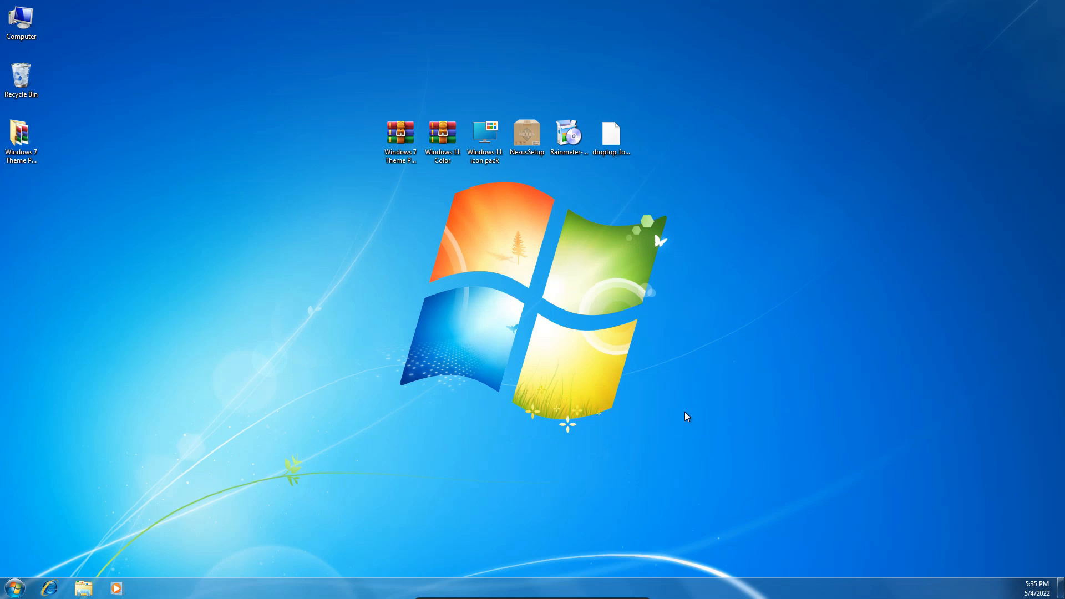
Open the extracted Universal Theme Patcher folder inside the Windows 7 Theme Patcher subfolder and launch UniversalThemePatcher-x64 in English.
{"action": "double_click", "coordinate": [25, 139]}
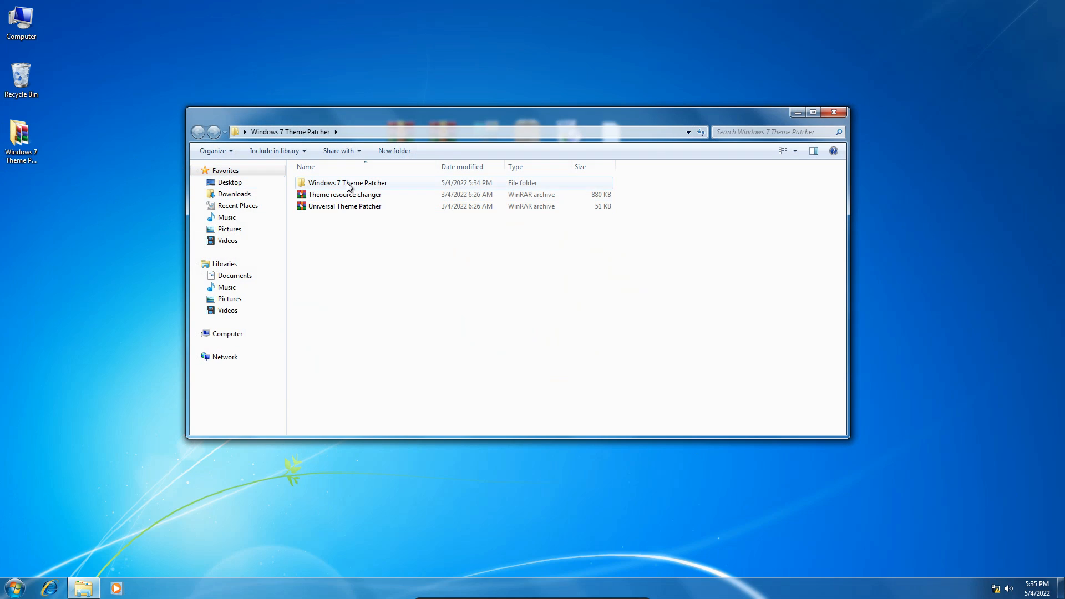
{"action": "left_click", "coordinate": [341, 184]}
{"action": "double_click", "coordinate": [361, 184]}
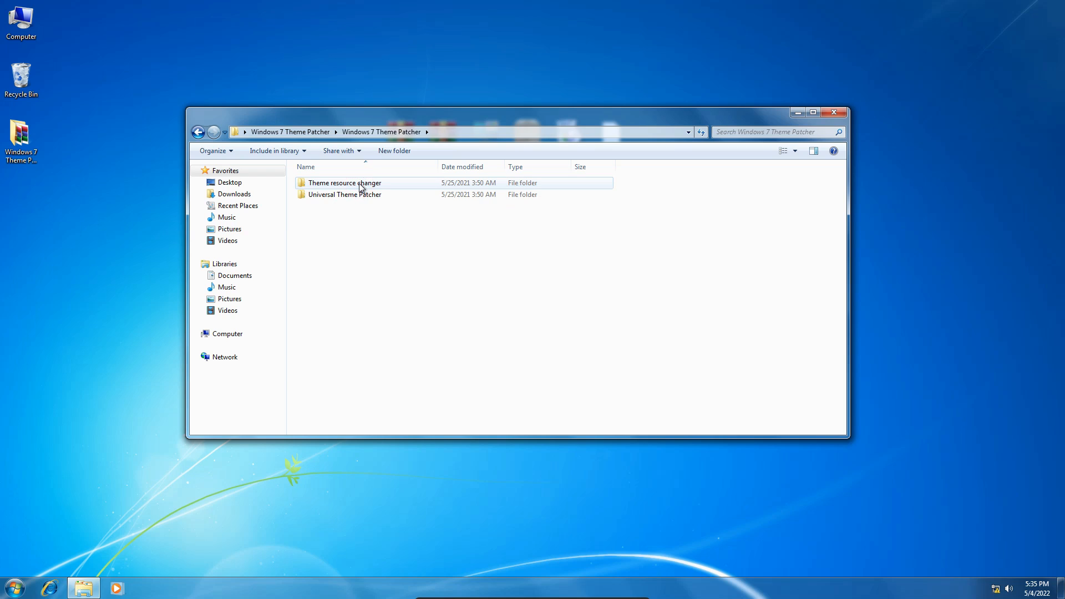
{"action": "left_click", "coordinate": [359, 198]}
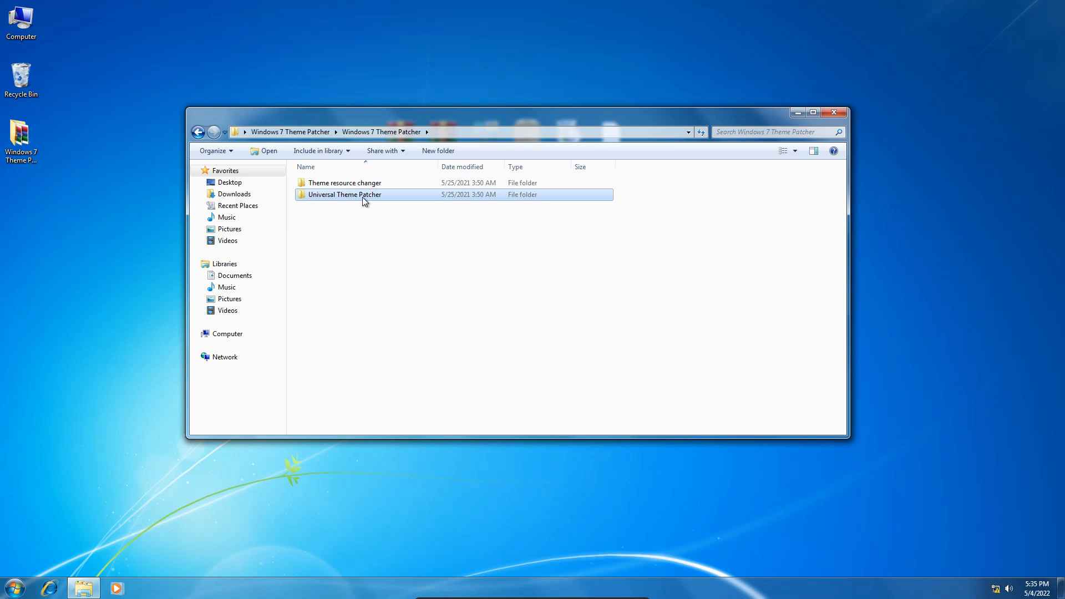
{"action": "double_click", "coordinate": [362, 198]}
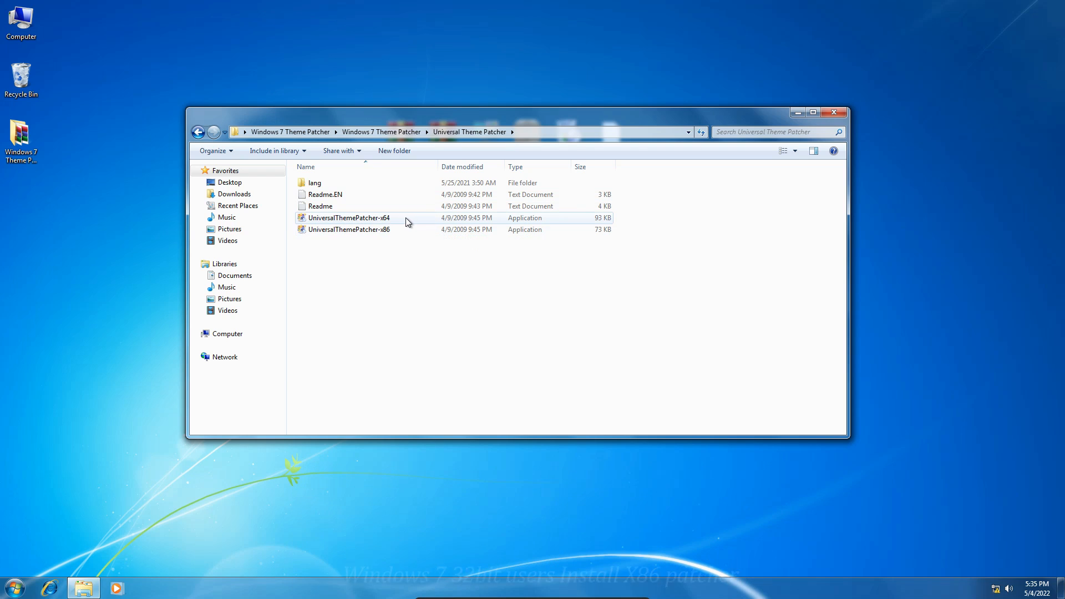
{"action": "double_click", "coordinate": [405, 218]}
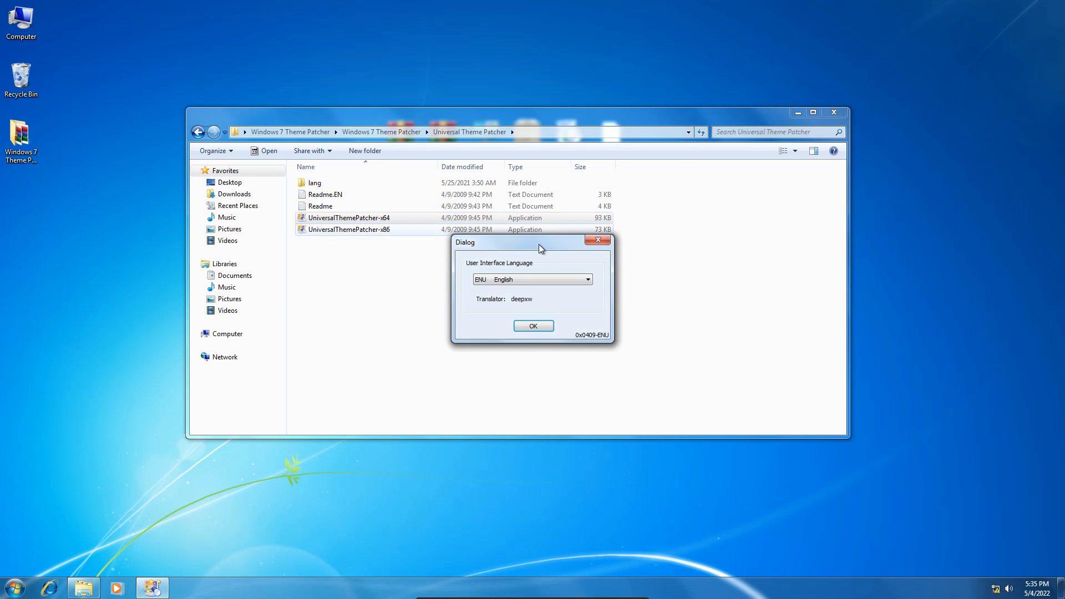
{"action": "left_click", "coordinate": [531, 326]}
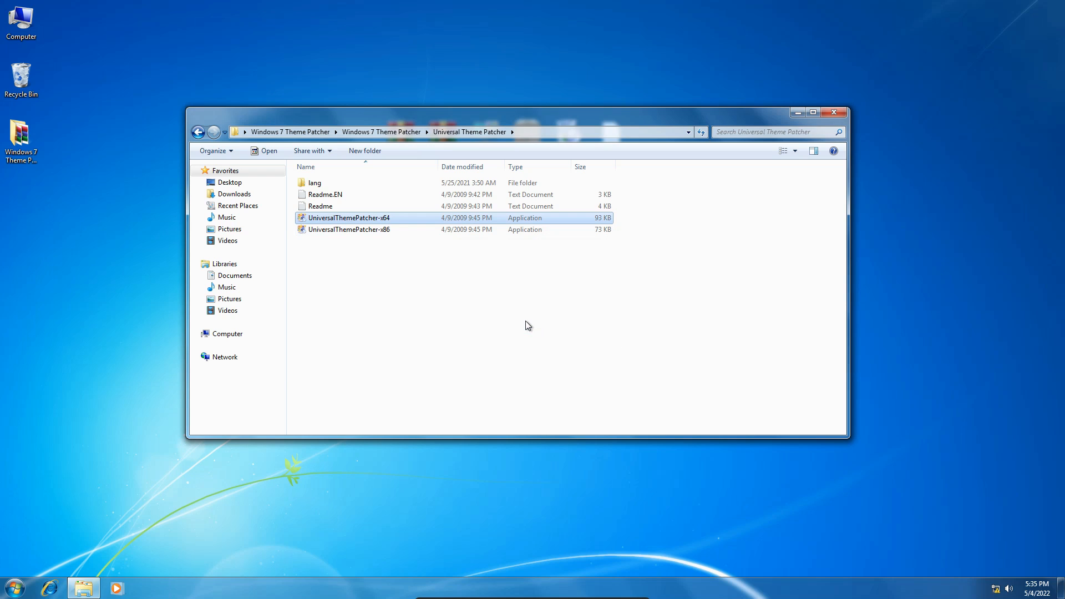
{"action": "left_click", "coordinate": [566, 348]}
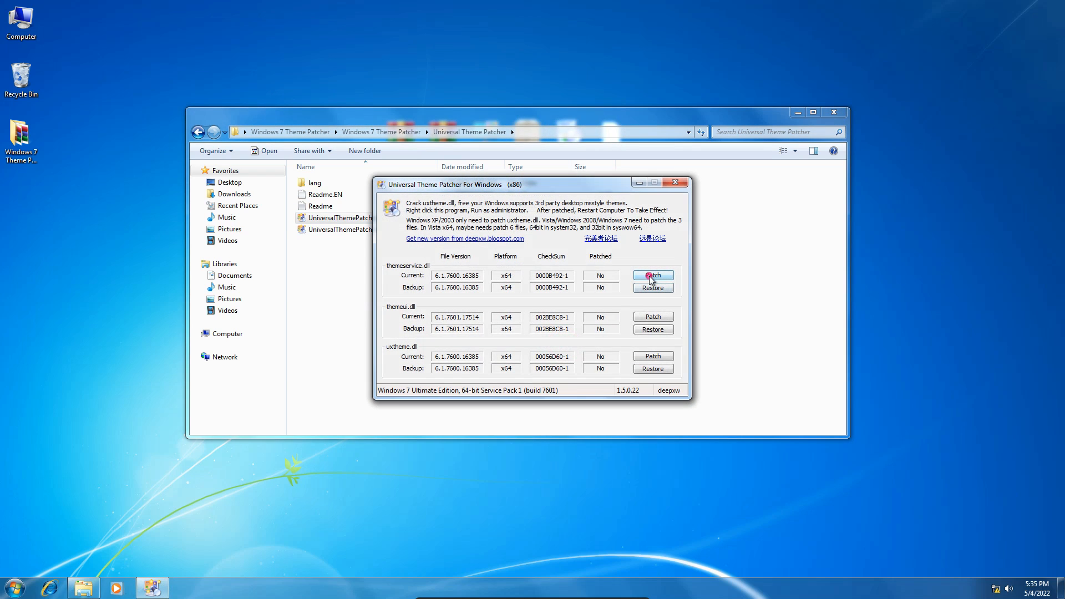
Patch the themeservice.dll, themeui.dll and uxtheme.dll system files and restart the computer.
{"action": "left_click", "coordinate": [555, 319]}
{"action": "left_click", "coordinate": [645, 316]}
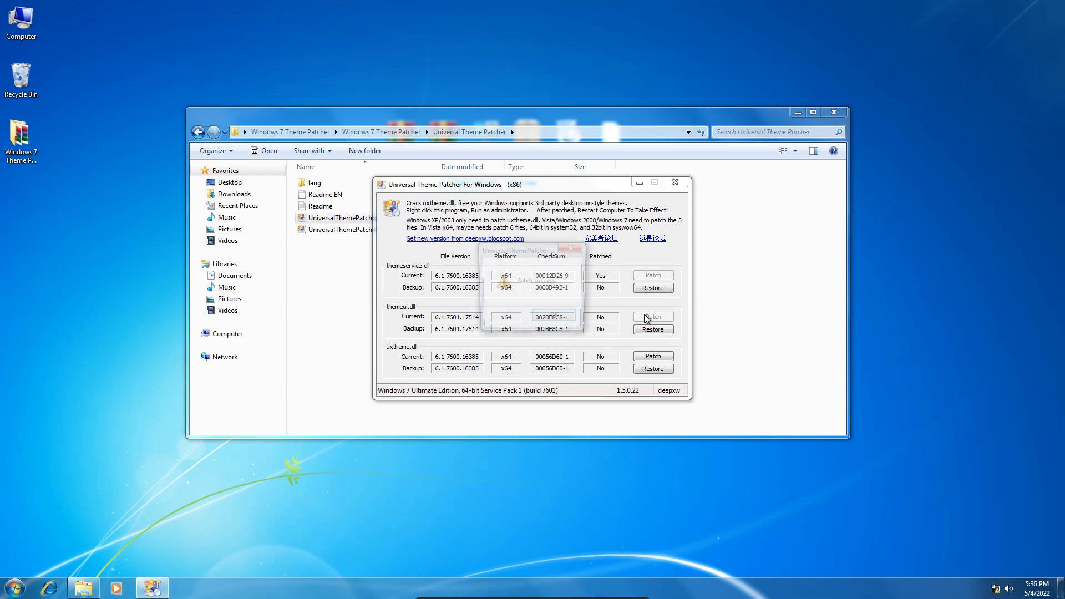
{"action": "left_click", "coordinate": [576, 319]}
{"action": "left_click", "coordinate": [649, 357]}
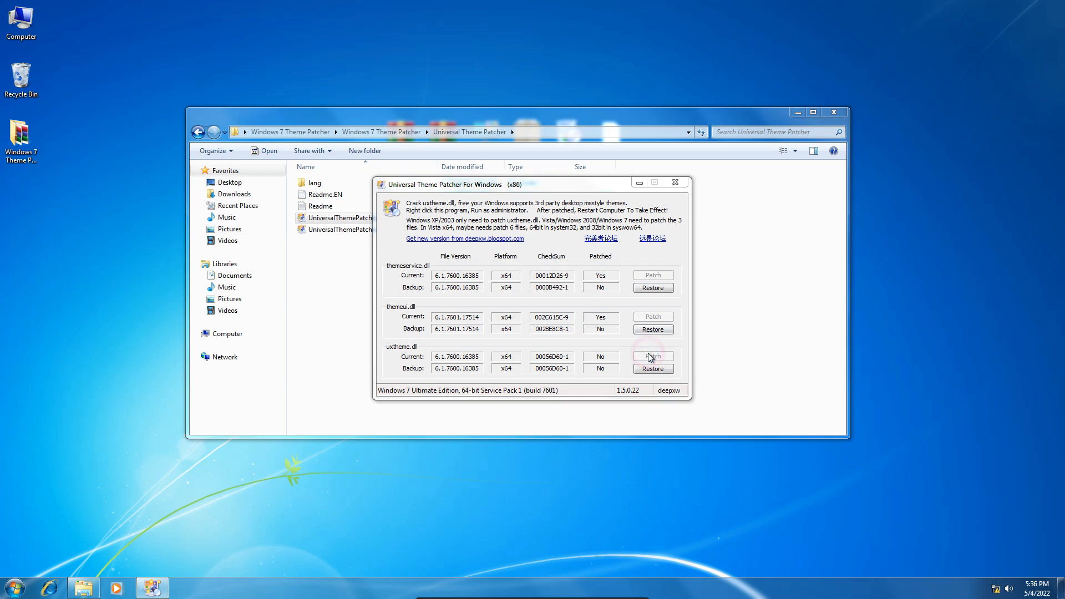
{"action": "left_click", "coordinate": [555, 318]}
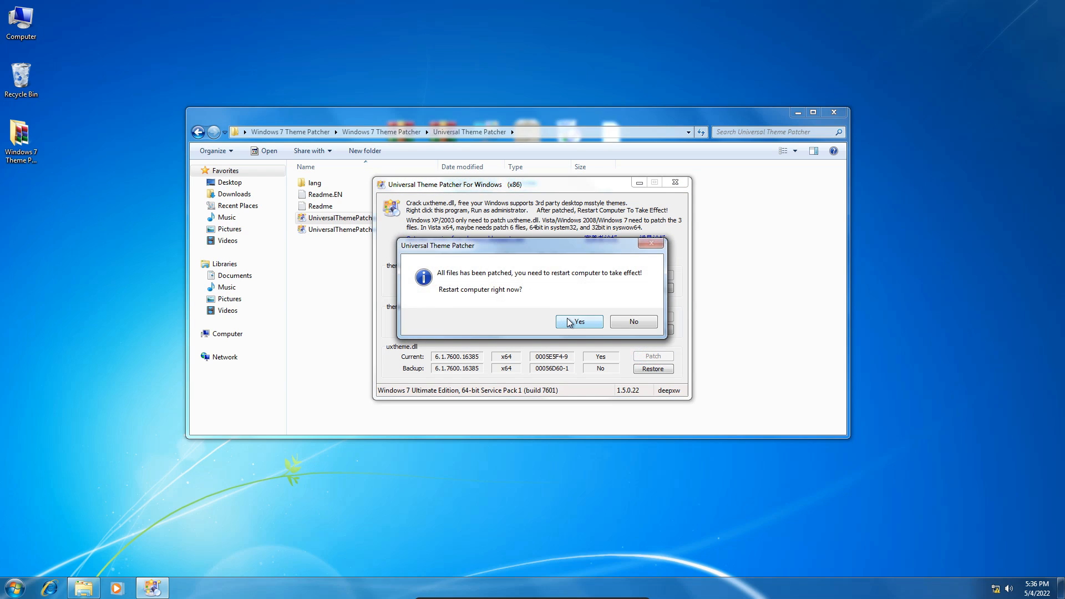
{"action": "left_click_drag", "start_coordinate": [576, 249], "coordinate": [439, 254]}
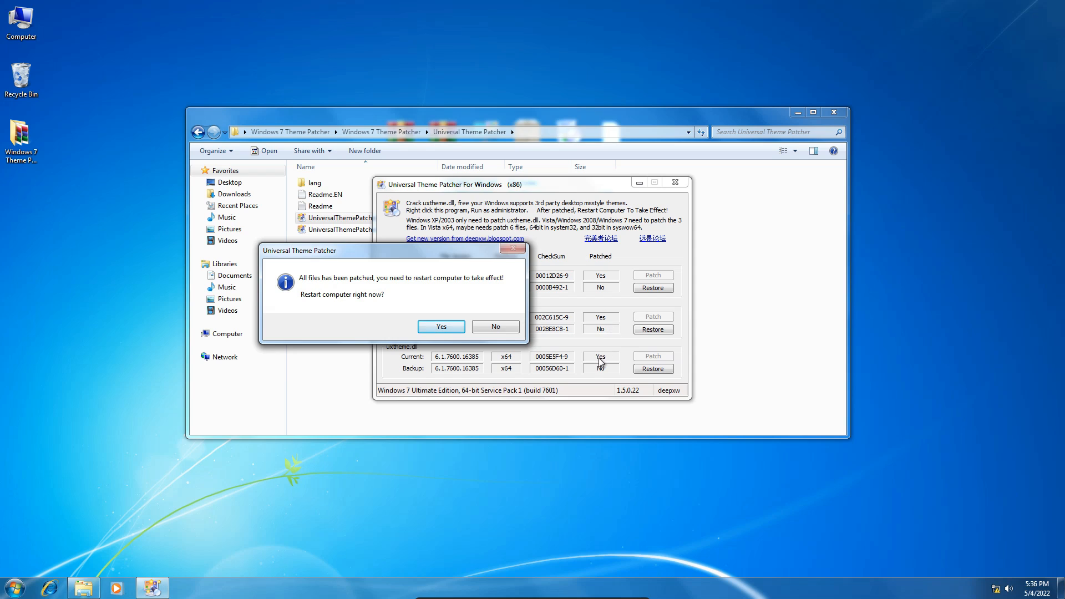
{"action": "left_click", "coordinate": [452, 328]}
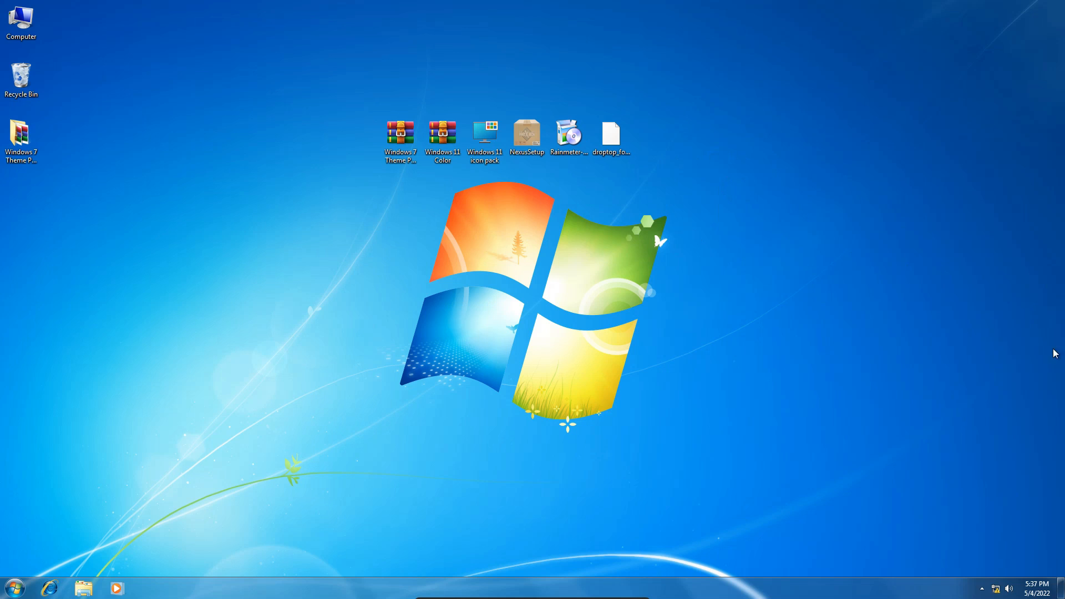
Extract the Windows 11 Color archive to its own desktop folder with the default options and open that folder.
{"action": "right_click", "coordinate": [436, 139]}
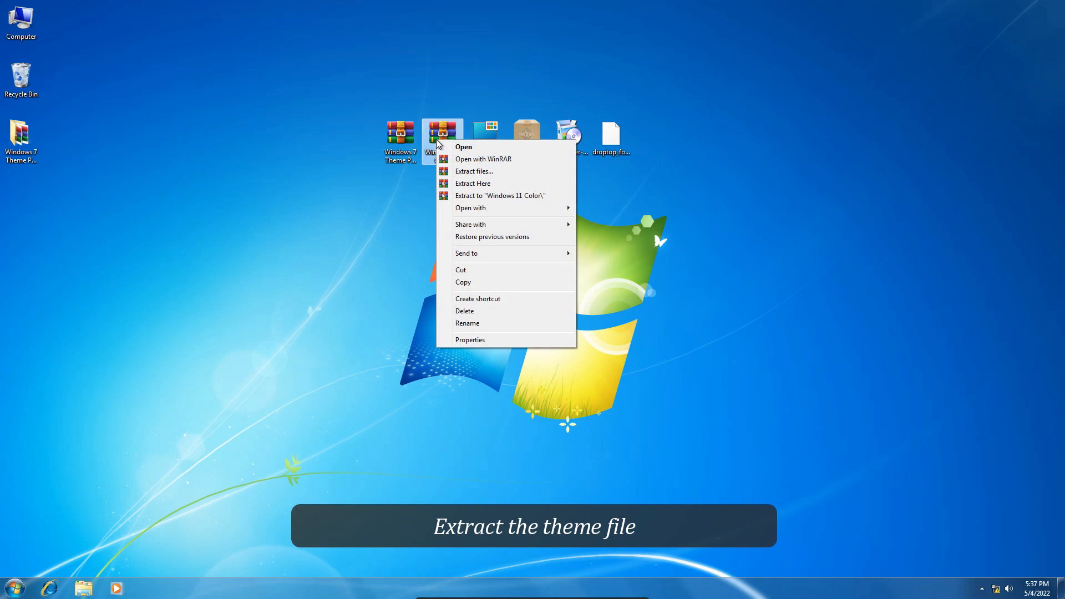
{"action": "left_click", "coordinate": [459, 174]}
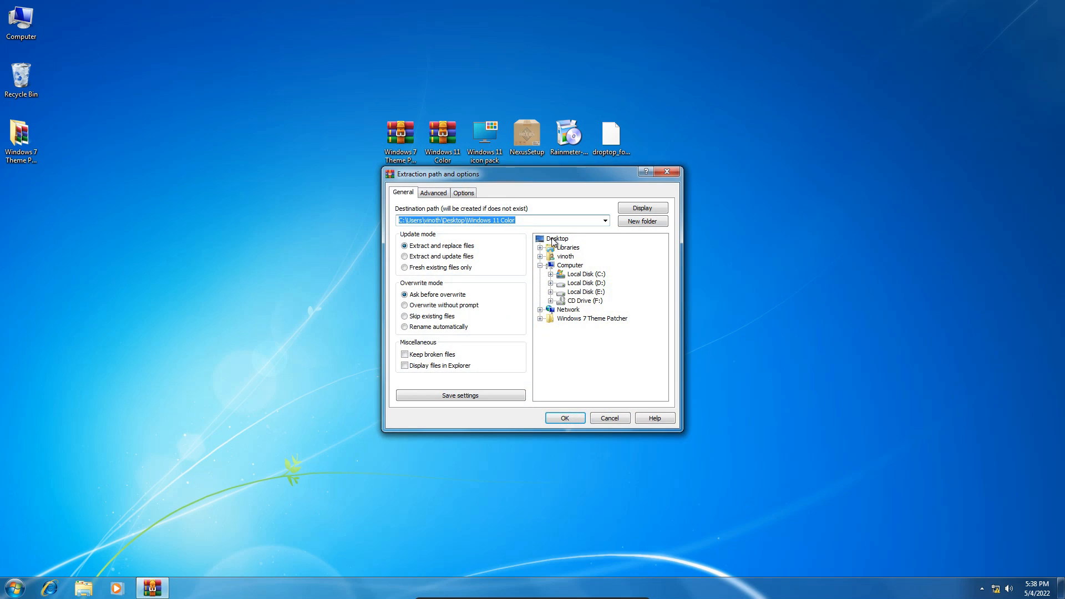
{"action": "left_click", "coordinate": [564, 417]}
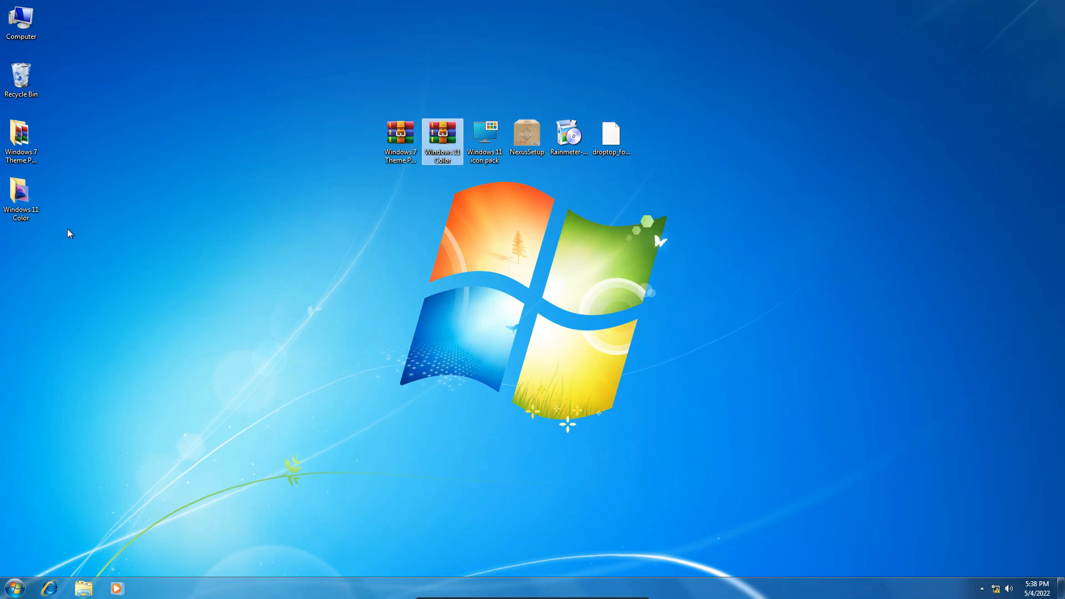
{"action": "double_click", "coordinate": [32, 202]}
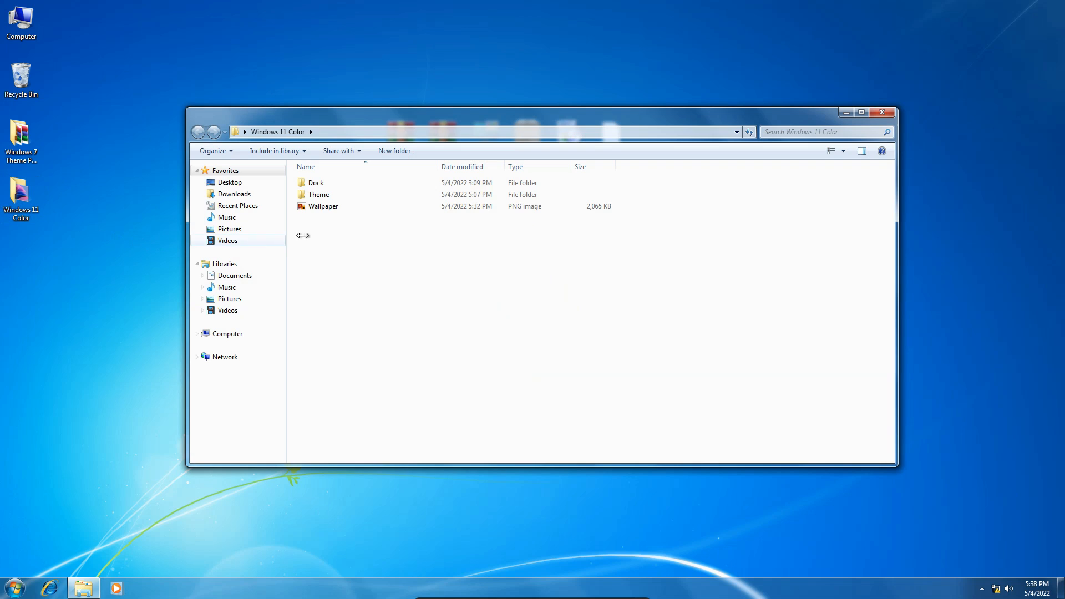
Cut the 11 folder and the 11 theme file from the Theme folder.
{"action": "left_click", "coordinate": [323, 196]}
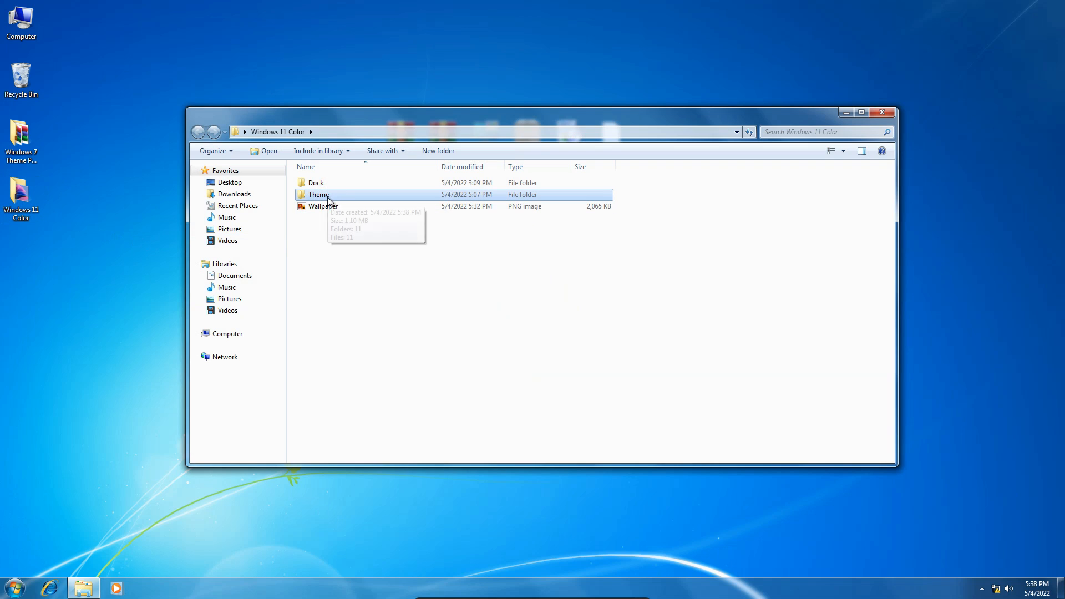
{"action": "double_click", "coordinate": [335, 197]}
{"action": "left_click_drag", "start_coordinate": [333, 214], "coordinate": [332, 177]}
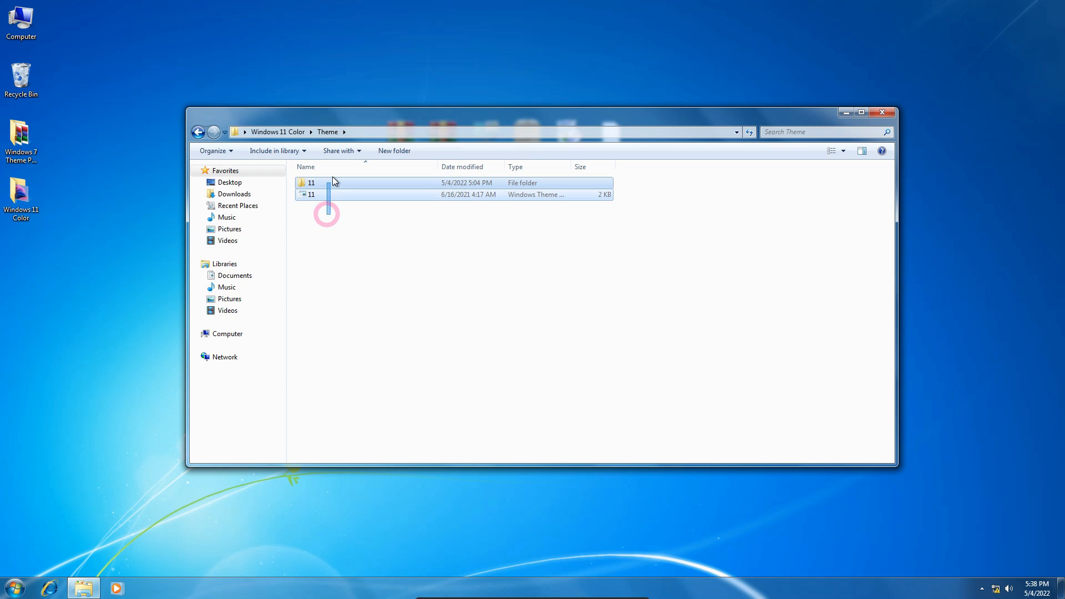
{"action": "right_click", "coordinate": [336, 191]}
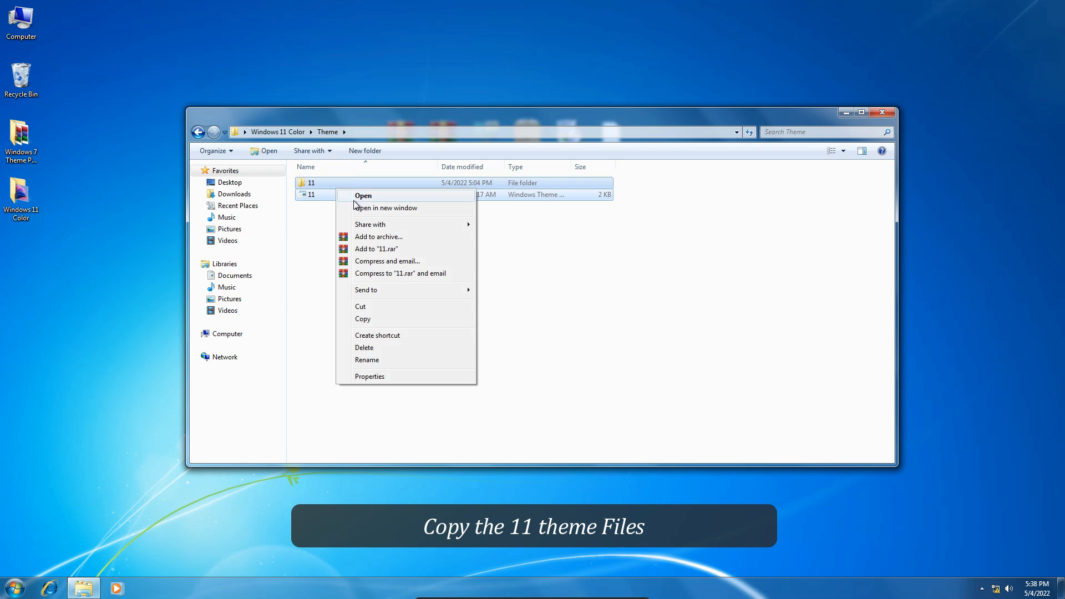
{"action": "left_click", "coordinate": [378, 305]}
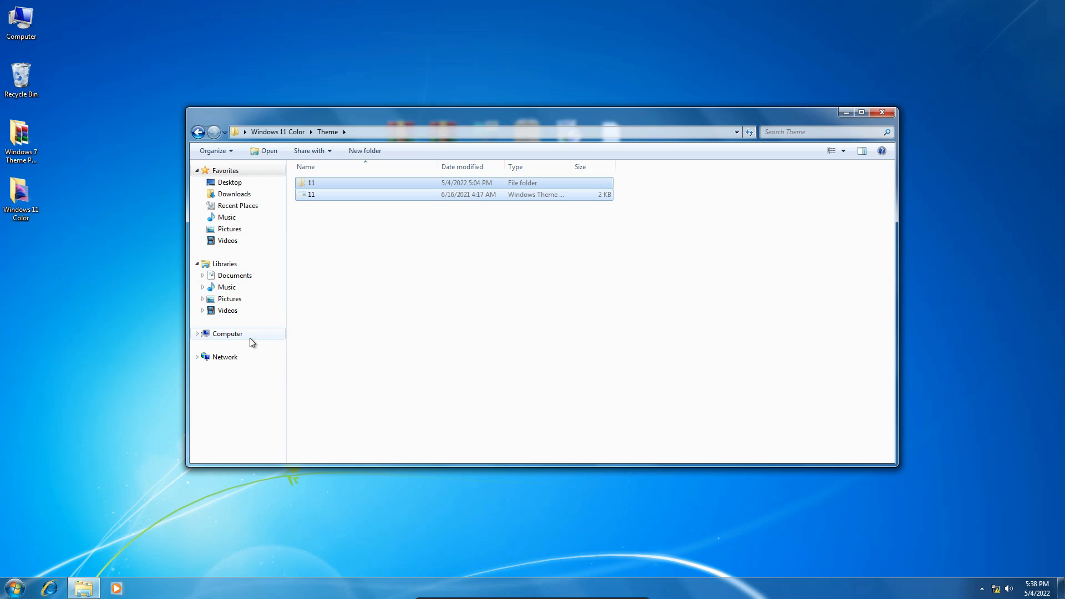
Go to the C:\Windows\Resources\Themes folder.
{"action": "left_click", "coordinate": [233, 333]}
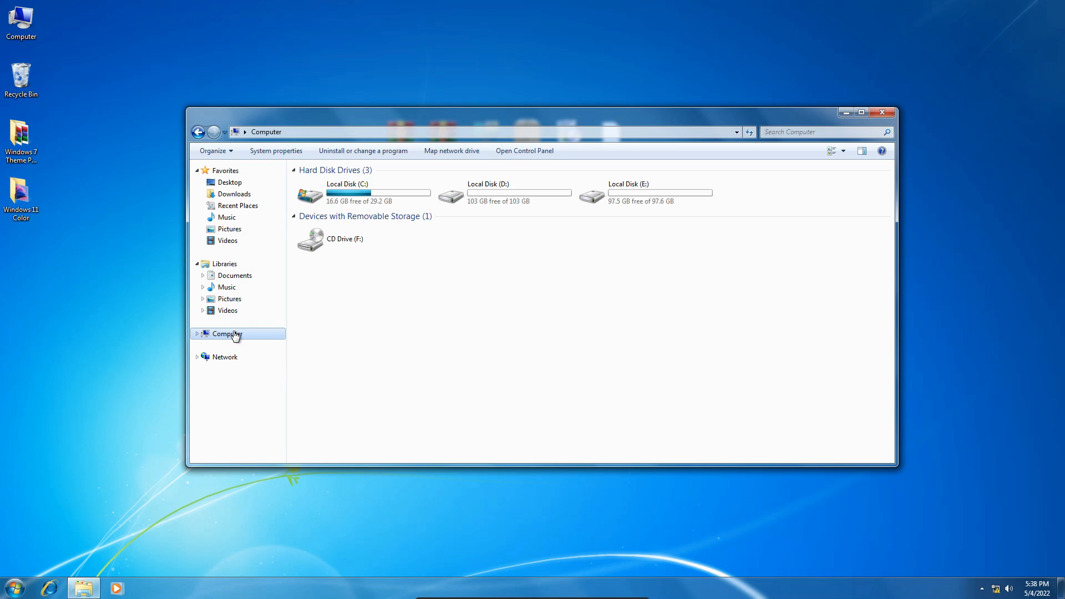
{"action": "left_click", "coordinate": [345, 199]}
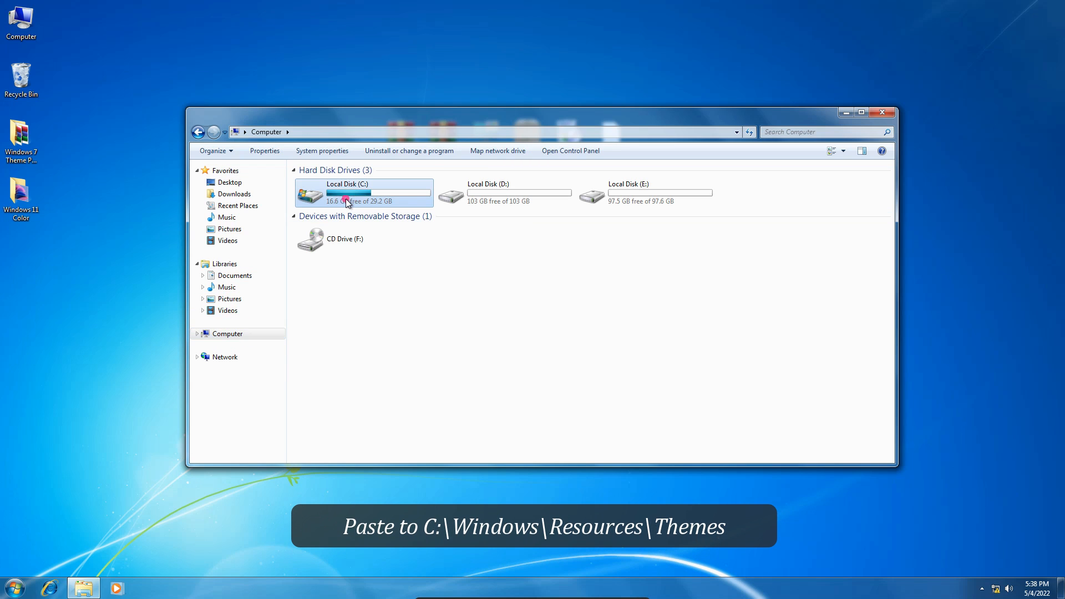
{"action": "double_click", "coordinate": [346, 200]}
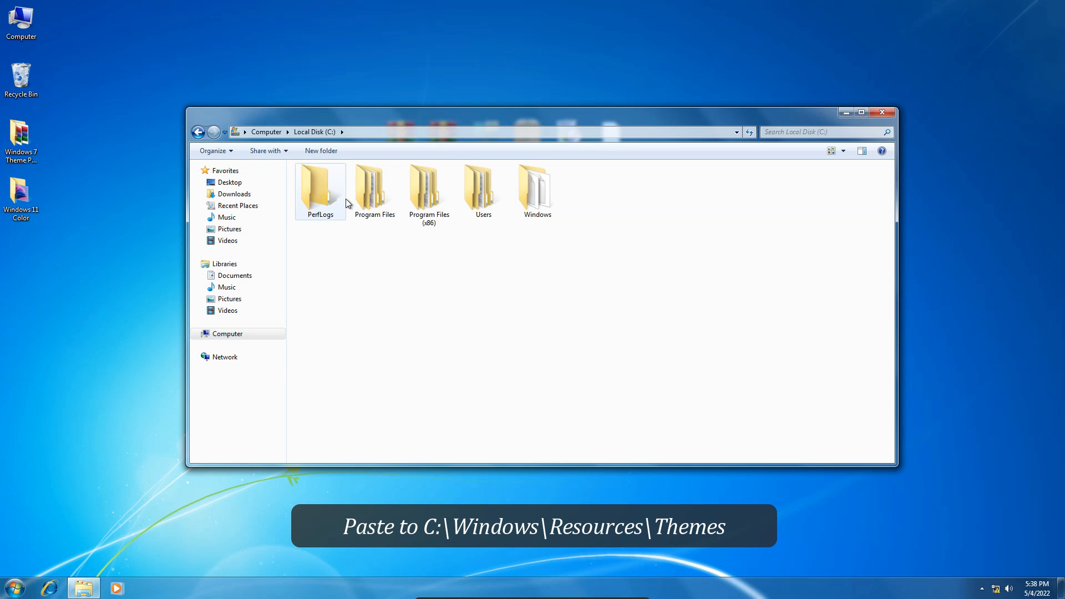
{"action": "double_click", "coordinate": [537, 215]}
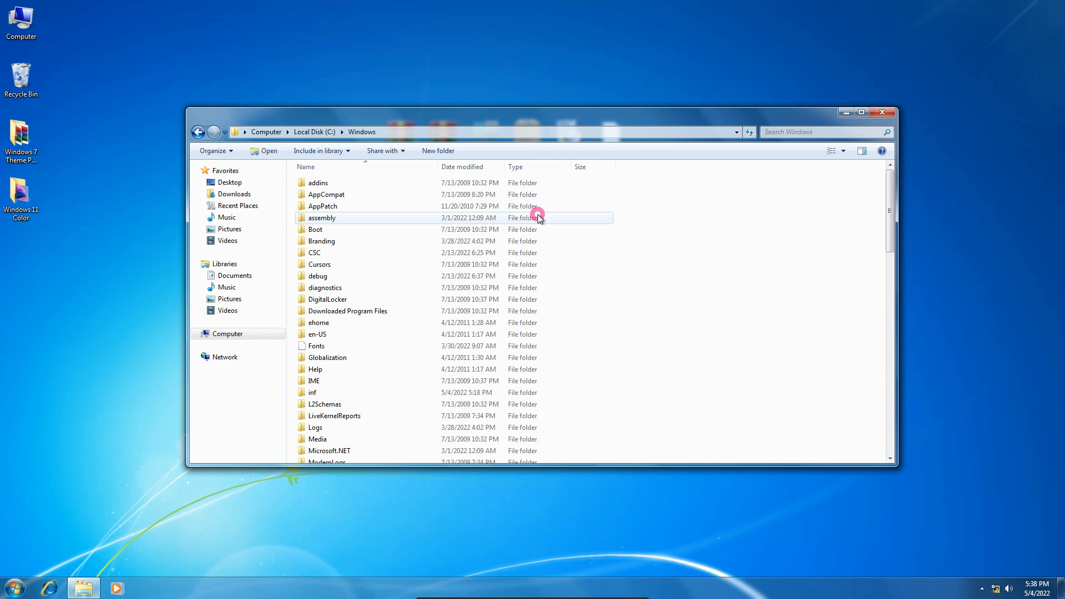
{"action": "scroll", "coordinate": [537, 216], "scroll_direction": "down", "scroll_amount": 7}
{"action": "scroll", "coordinate": [536, 214], "scroll_direction": "down", "scroll_amount": 3}
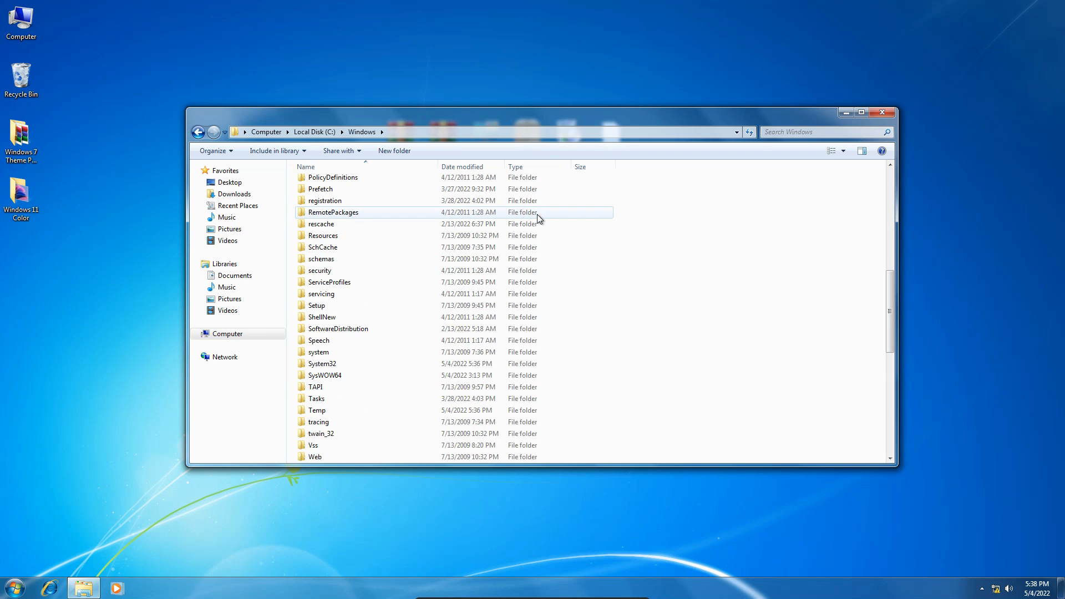
{"action": "left_click", "coordinate": [335, 238]}
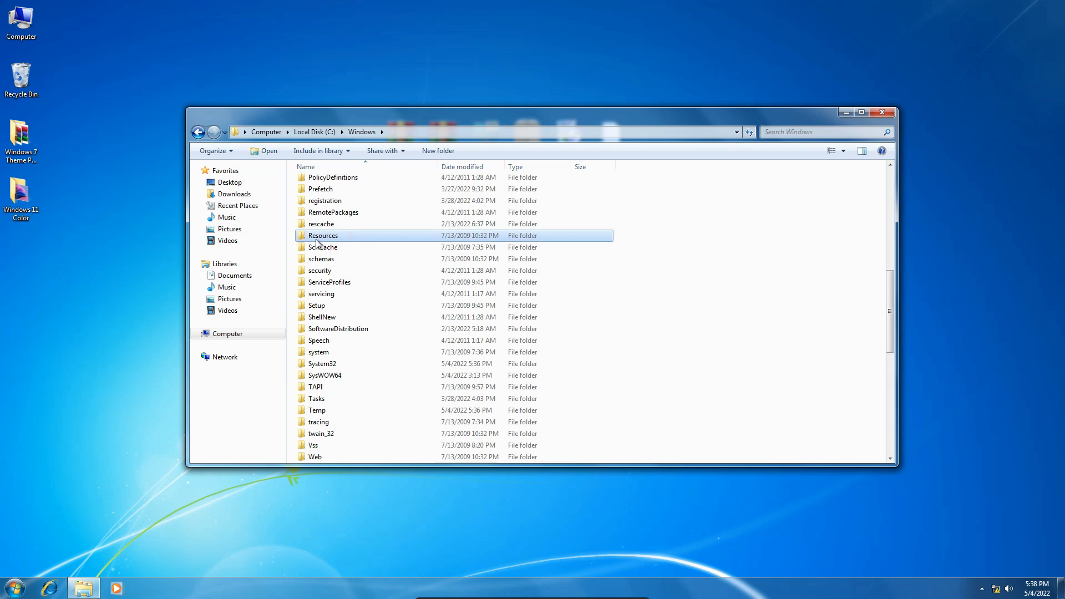
{"action": "double_click", "coordinate": [344, 235]}
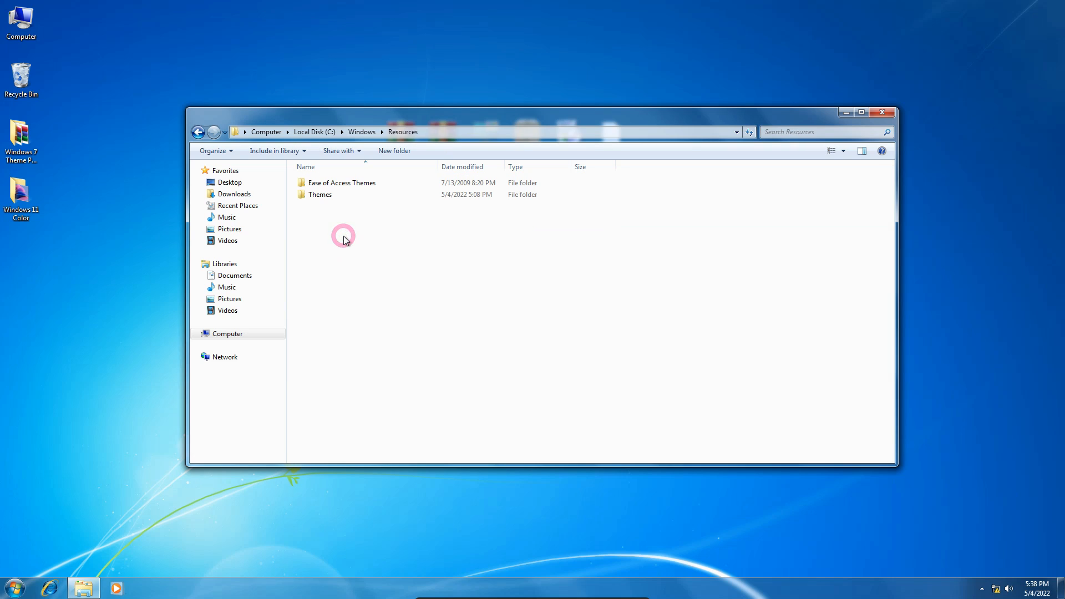
{"action": "double_click", "coordinate": [331, 195]}
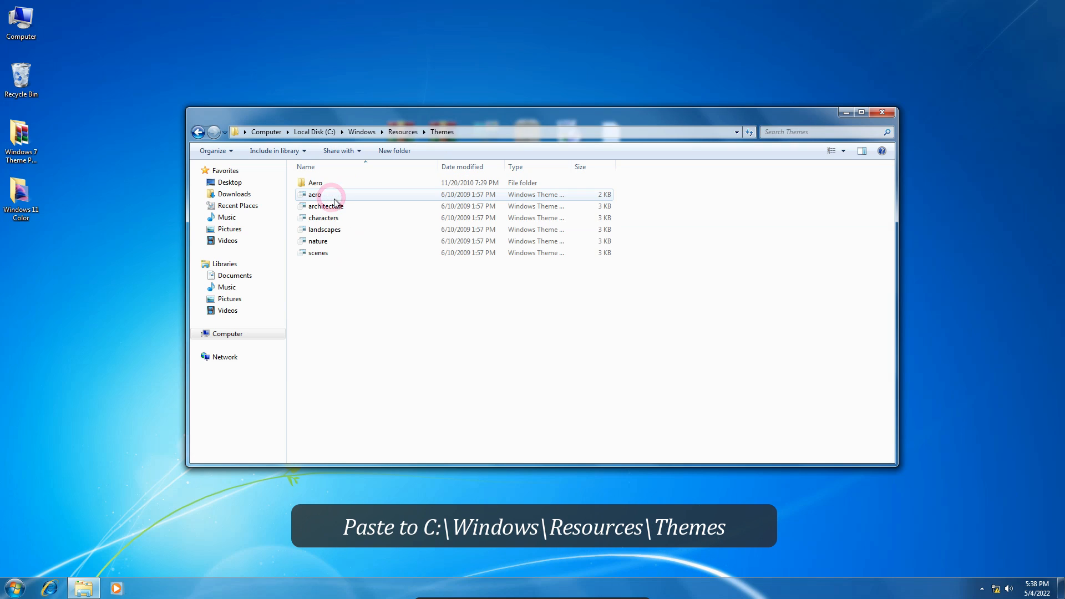
Paste the cut 11 folder and 11 theme file into the Themes folder with administrator permission, and close the window.
{"action": "right_click", "coordinate": [354, 270]}
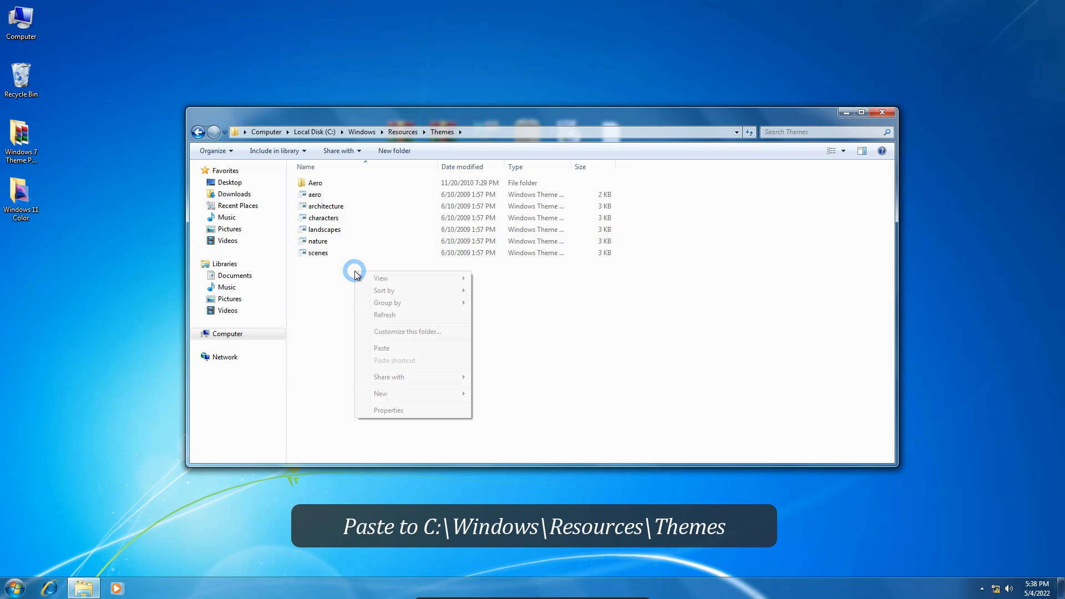
{"action": "left_click", "coordinate": [379, 348]}
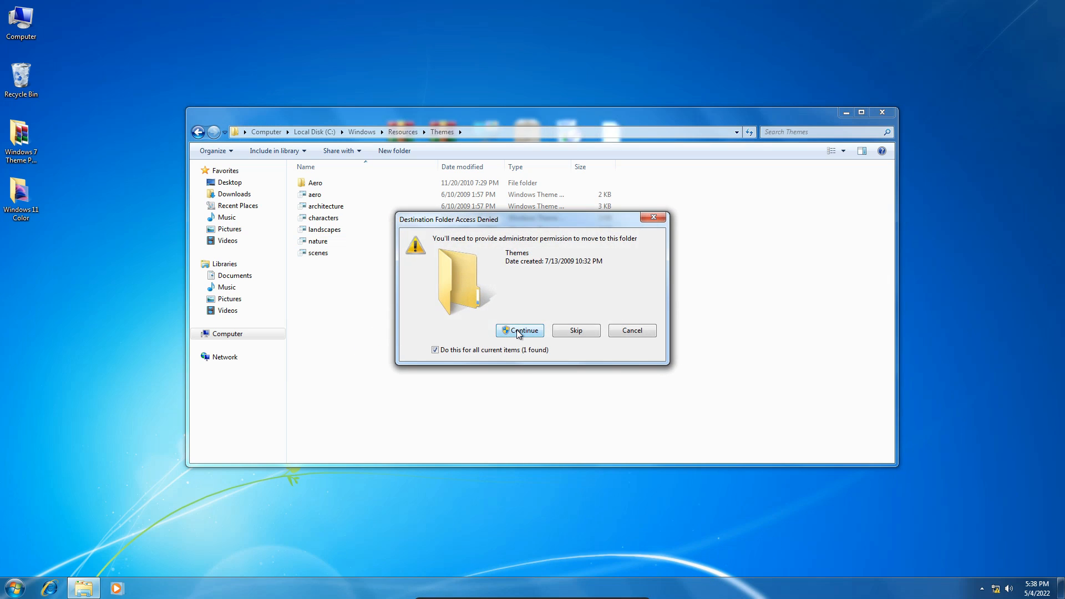
{"action": "left_click", "coordinate": [515, 331]}
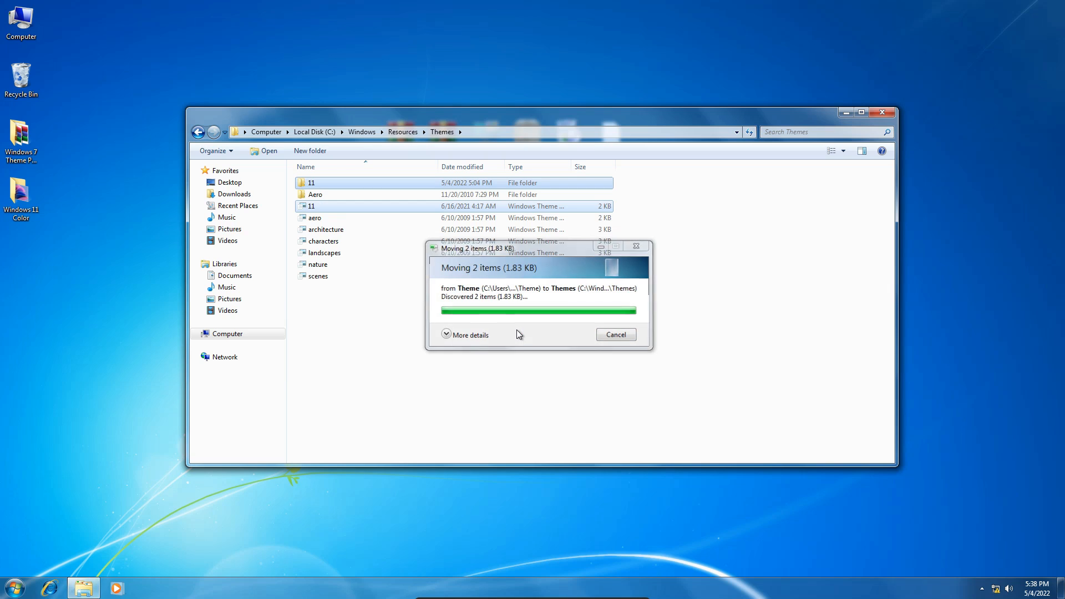
{"action": "left_click", "coordinate": [882, 114]}
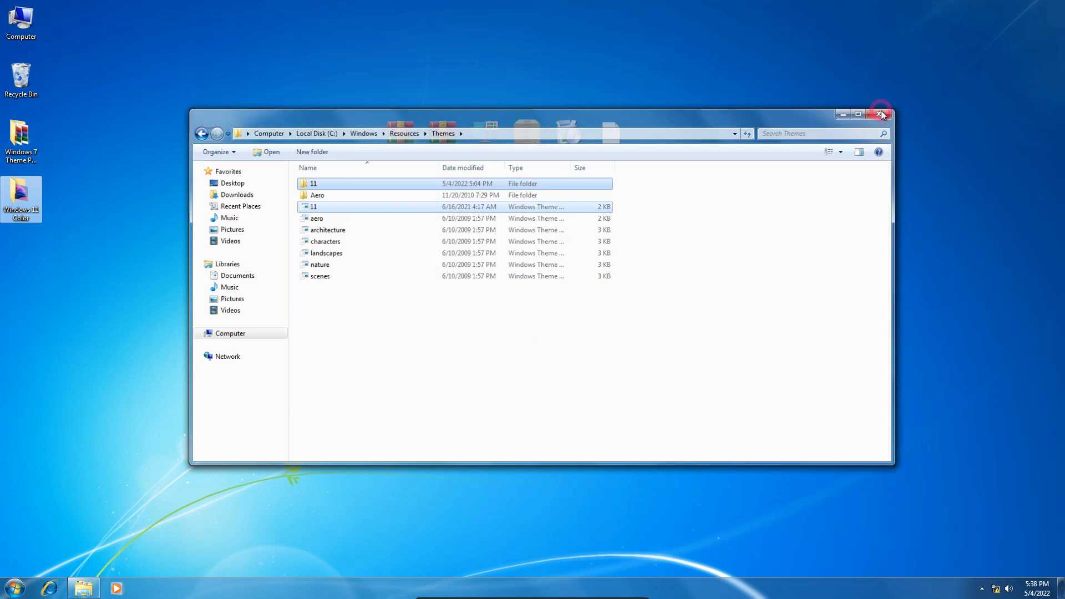
Apply the installed Windows 11 theme in the desktop personalization settings and check its look on the Computer window.
{"action": "right_click", "coordinate": [881, 111]}
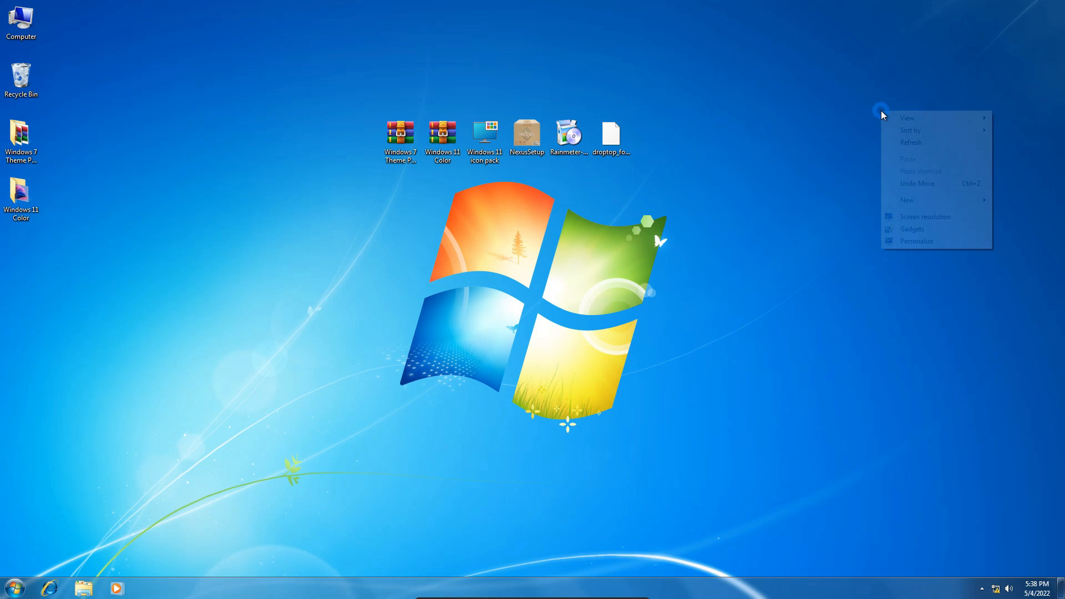
{"action": "left_click", "coordinate": [900, 242]}
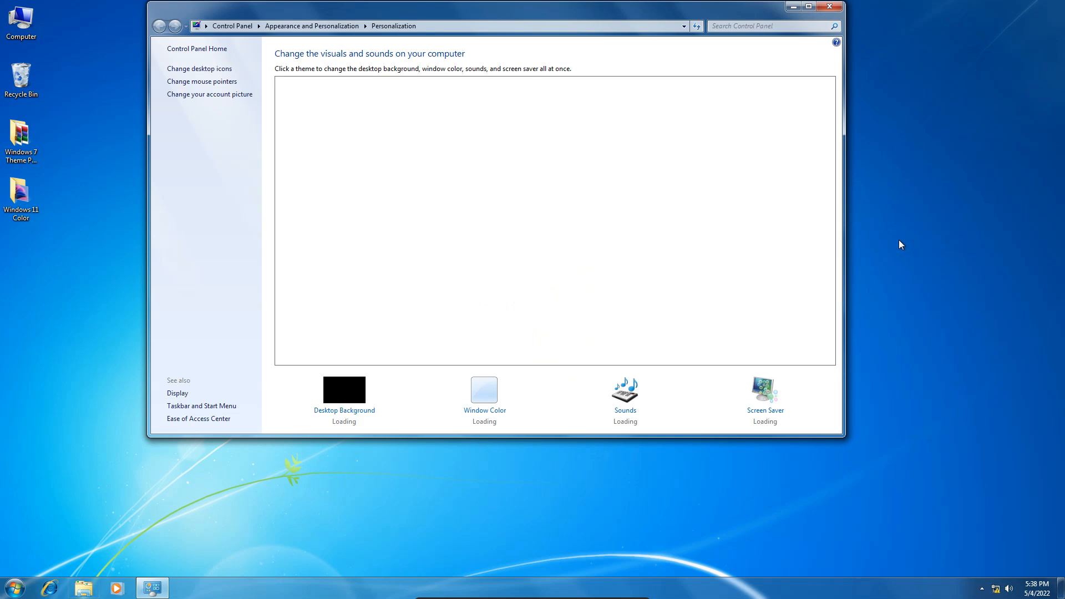
{"action": "left_click_drag", "start_coordinate": [518, 14], "coordinate": [592, 64]}
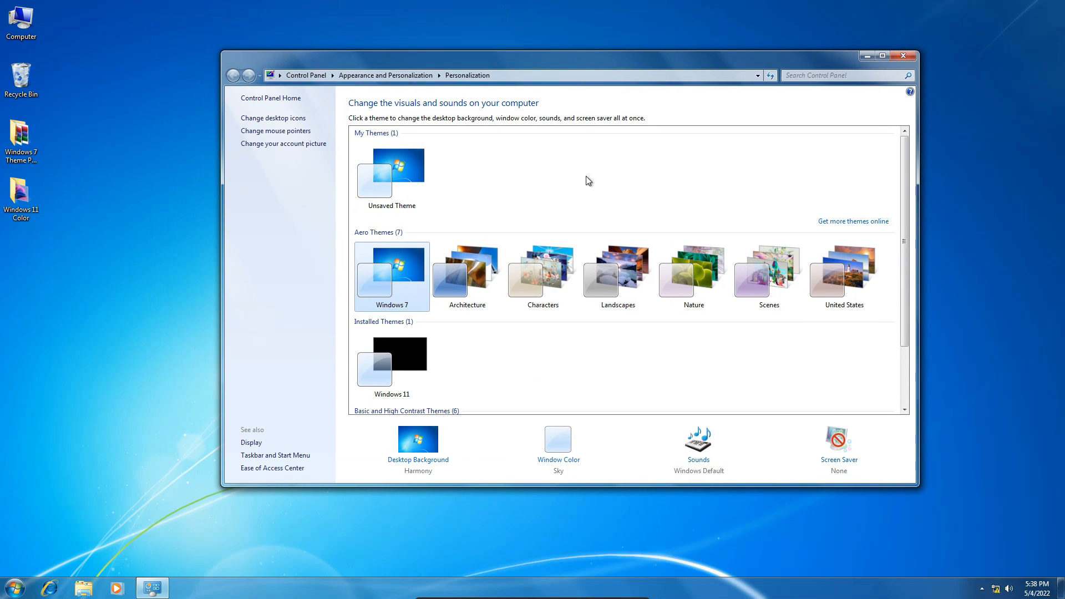
{"action": "scroll", "coordinate": [562, 310], "scroll_direction": "down", "scroll_amount": 2}
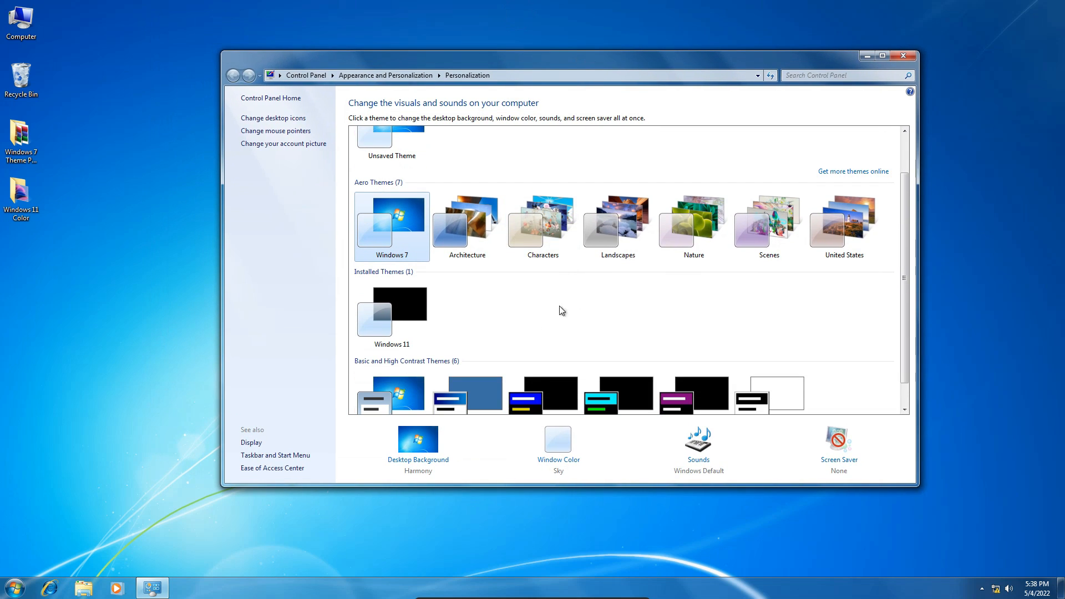
{"action": "left_click", "coordinate": [415, 319]}
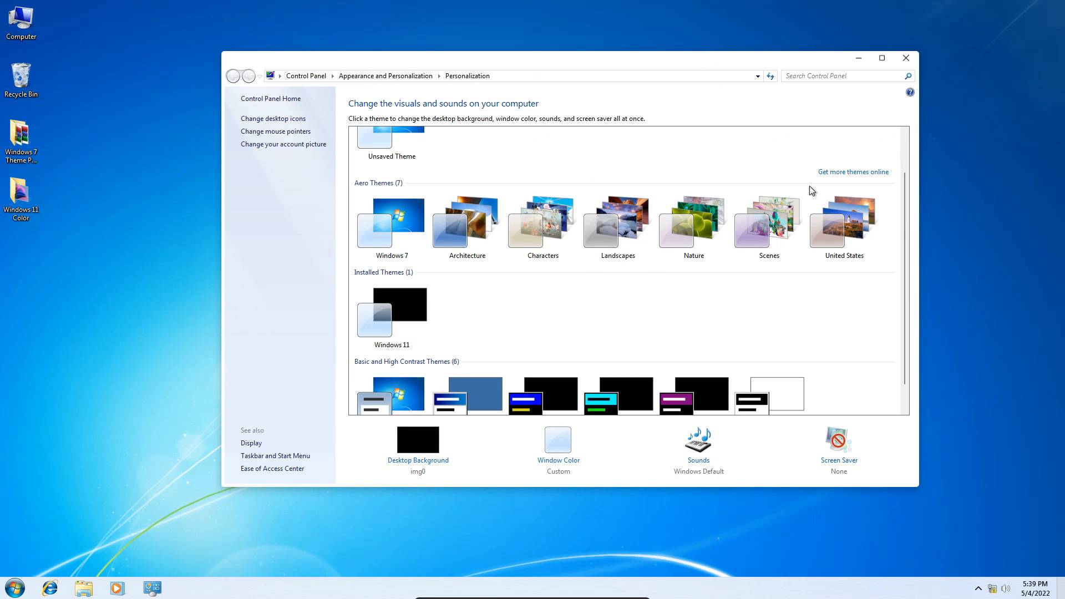
{"action": "left_click", "coordinate": [906, 59]}
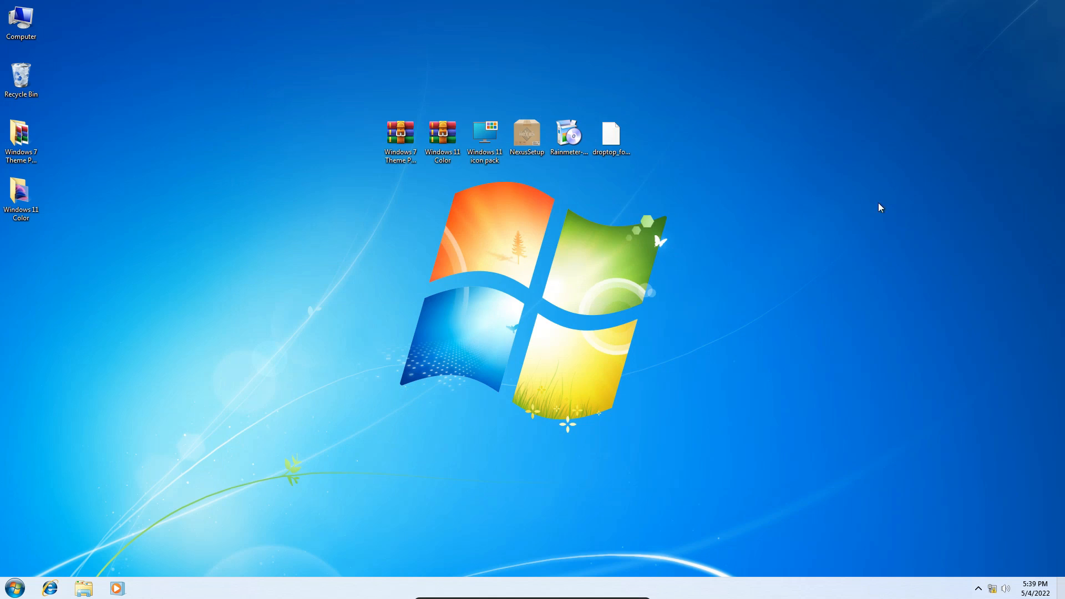
{"action": "double_click", "coordinate": [21, 21]}
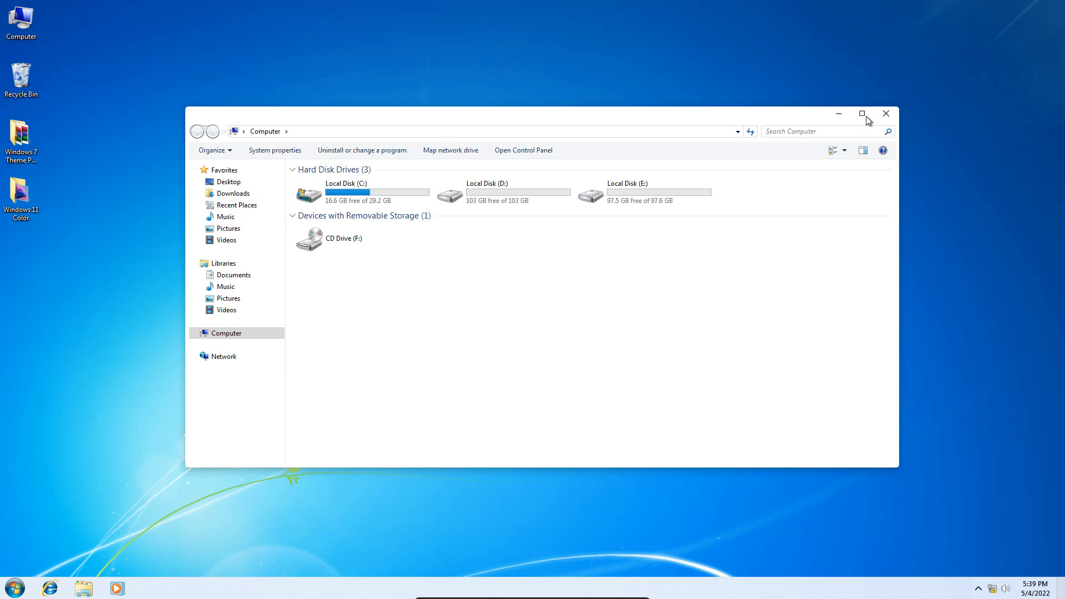
{"action": "left_click", "coordinate": [885, 114]}
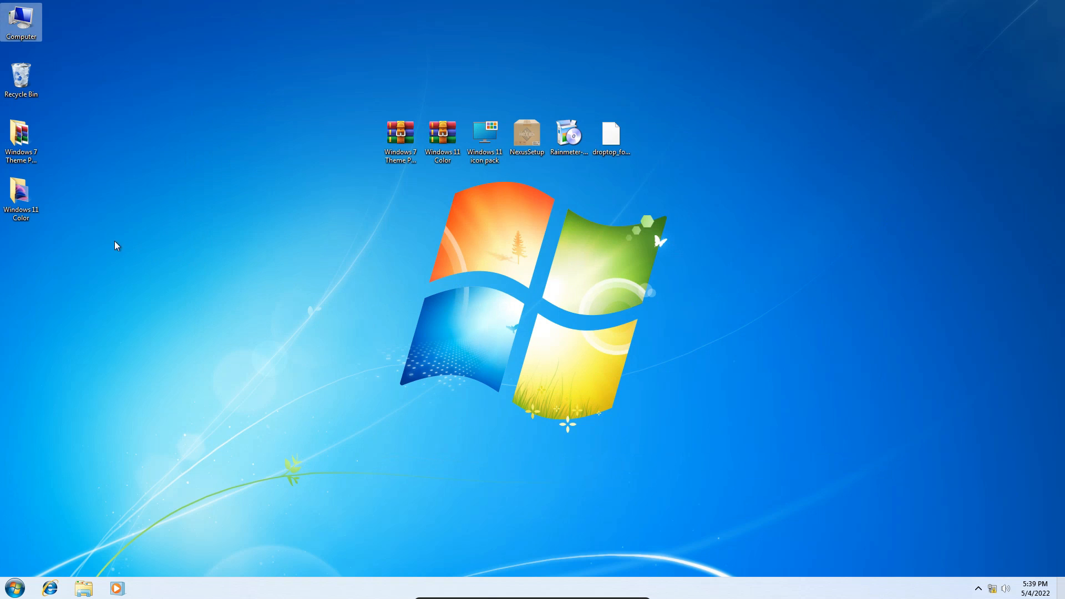
Set the Wallpaper image from the Windows 11 Color folder as the desktop background and close the folder.
{"action": "double_click", "coordinate": [20, 196]}
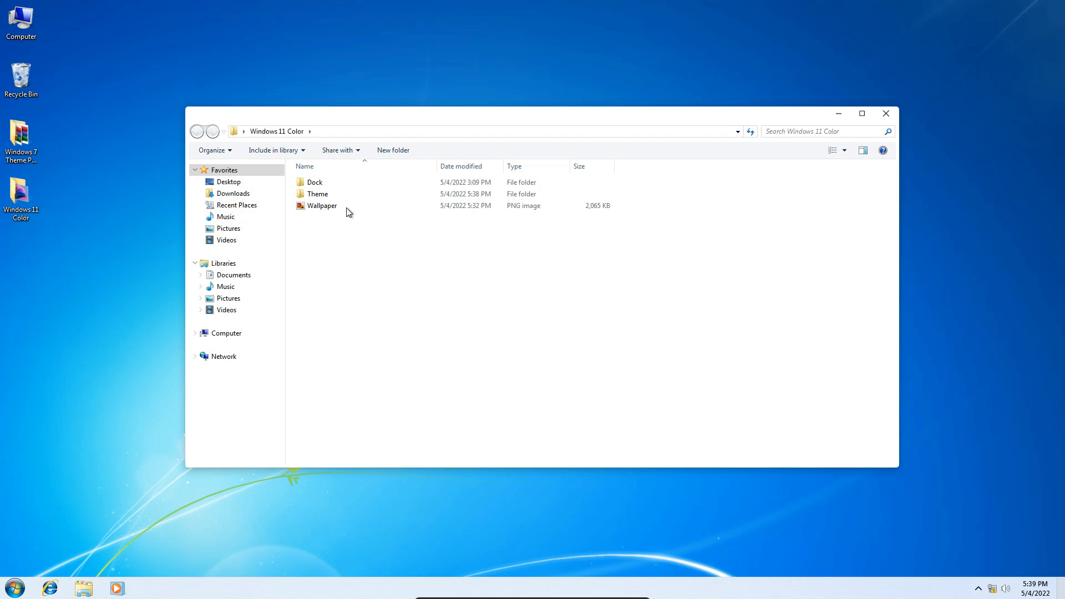
{"action": "left_click", "coordinate": [331, 208]}
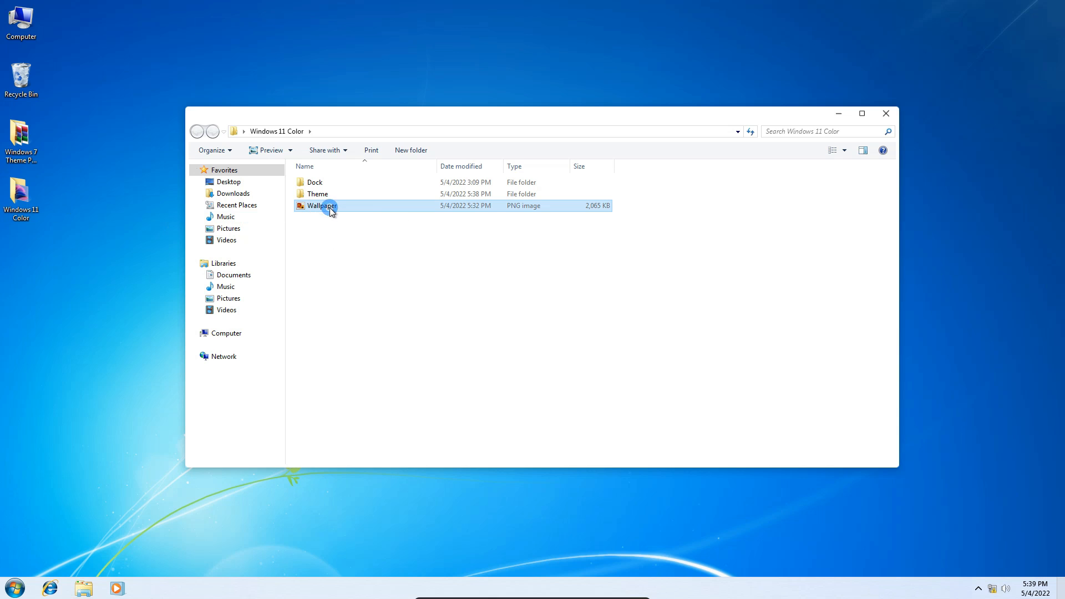
{"action": "right_click", "coordinate": [330, 208]}
{"action": "left_click", "coordinate": [357, 225]}
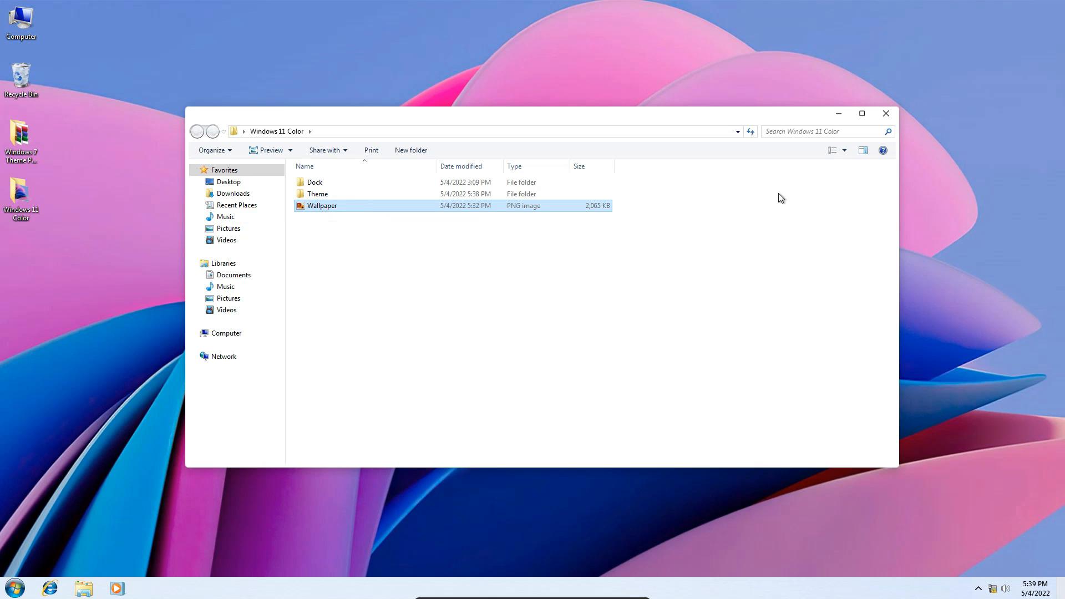
{"action": "left_click", "coordinate": [887, 115]}
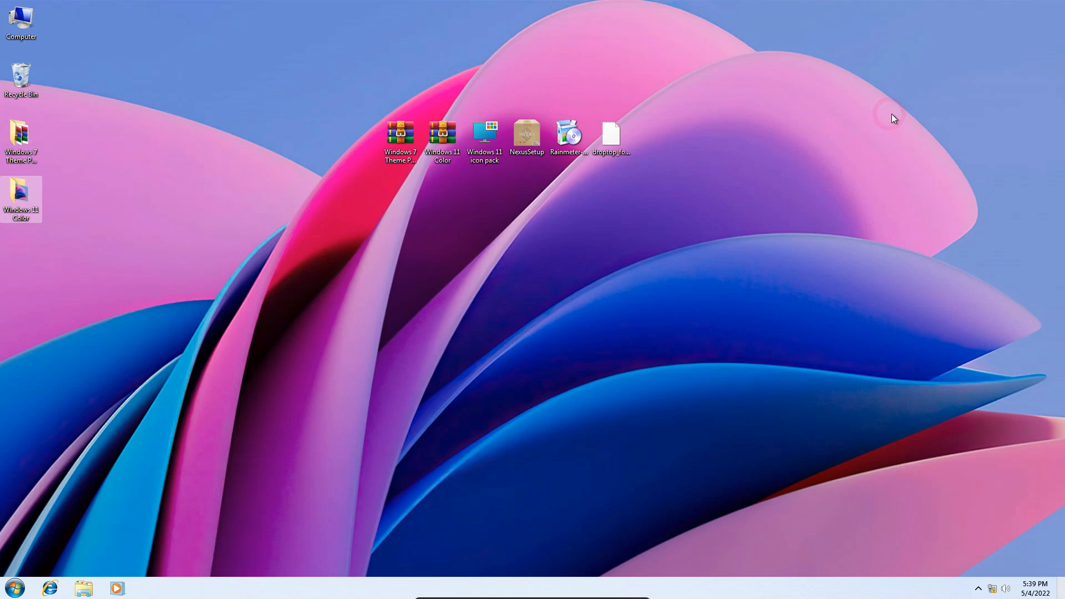
Install the Windows 11 icon pack, accepting the agreement, patching all files and making a restore point.
{"action": "left_click", "coordinate": [492, 140]}
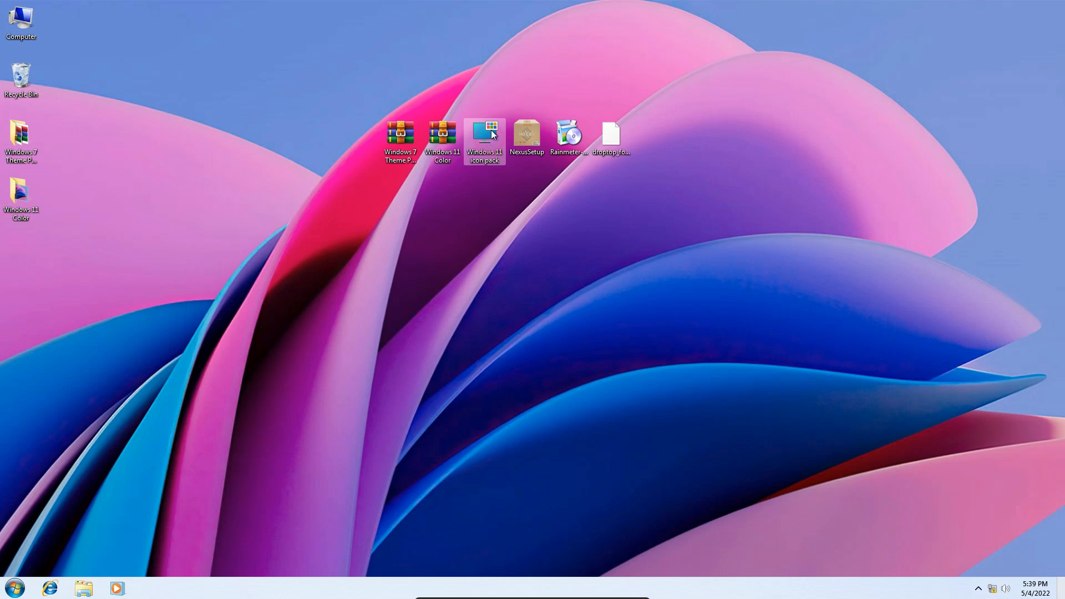
{"action": "double_click", "coordinate": [486, 135]}
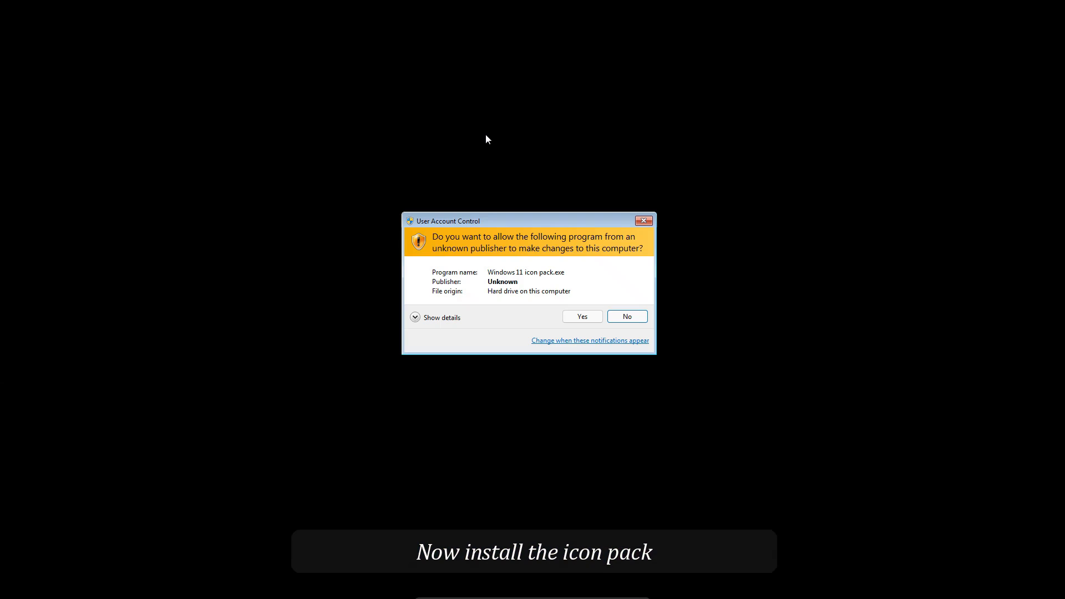
{"action": "left_click", "coordinate": [582, 317]}
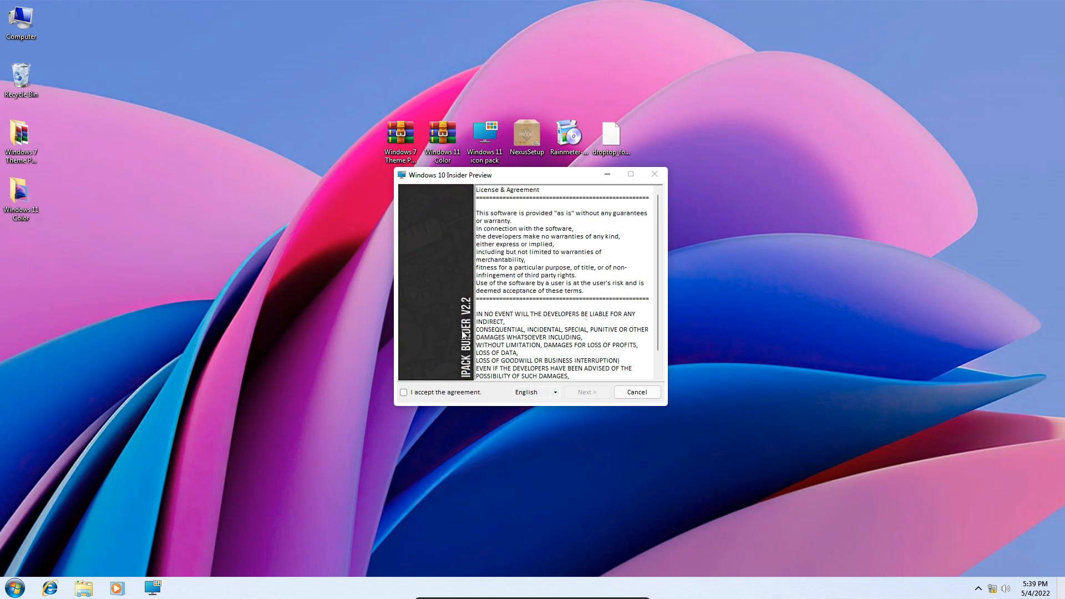
{"action": "left_click", "coordinate": [412, 393]}
{"action": "left_click", "coordinate": [606, 394]}
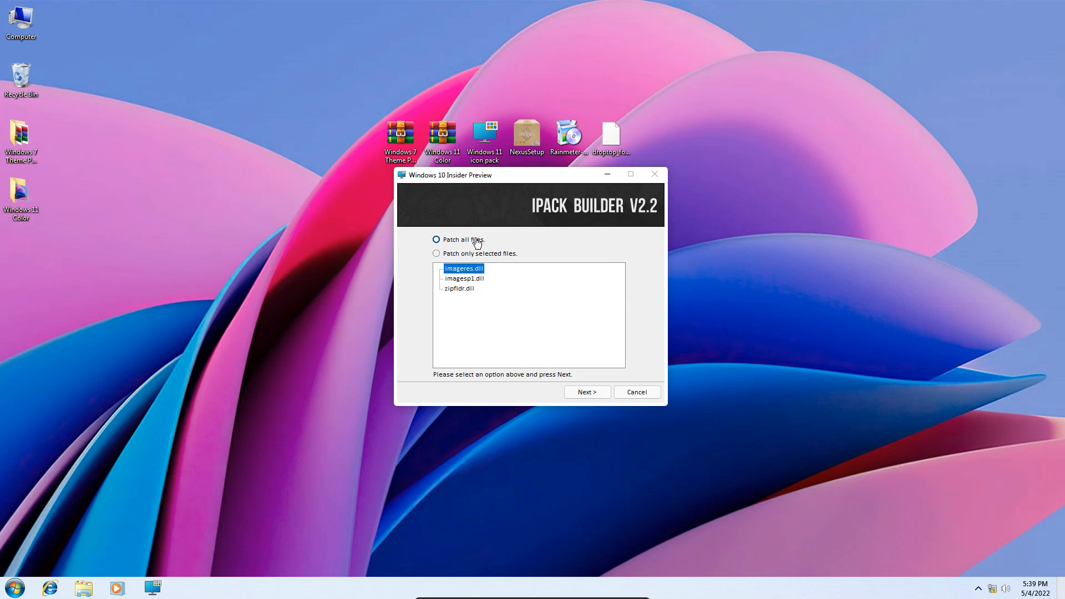
{"action": "left_click", "coordinate": [574, 394]}
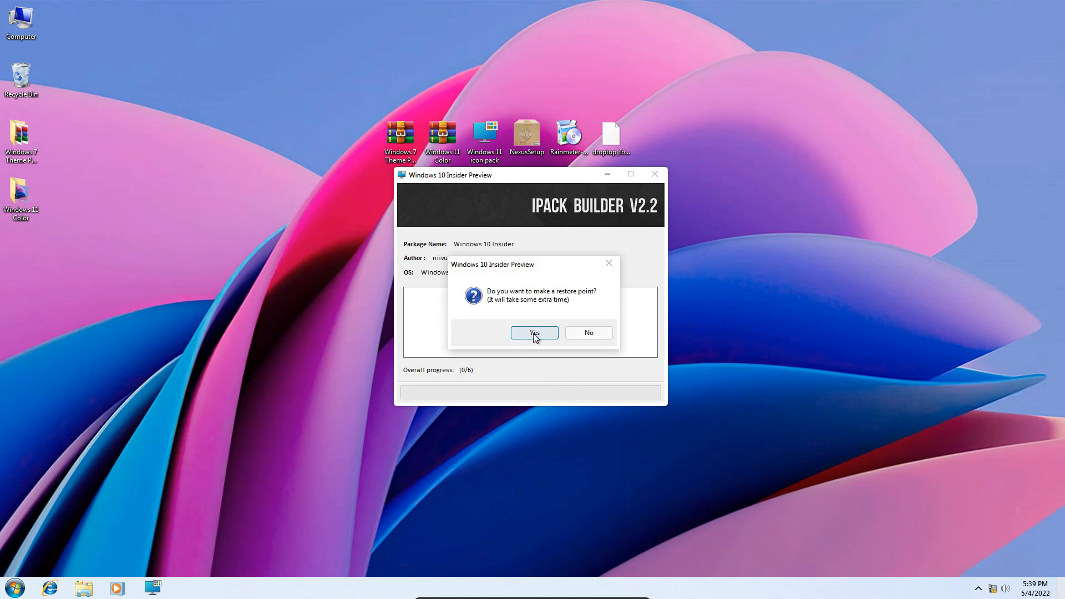
{"action": "left_click", "coordinate": [535, 337]}
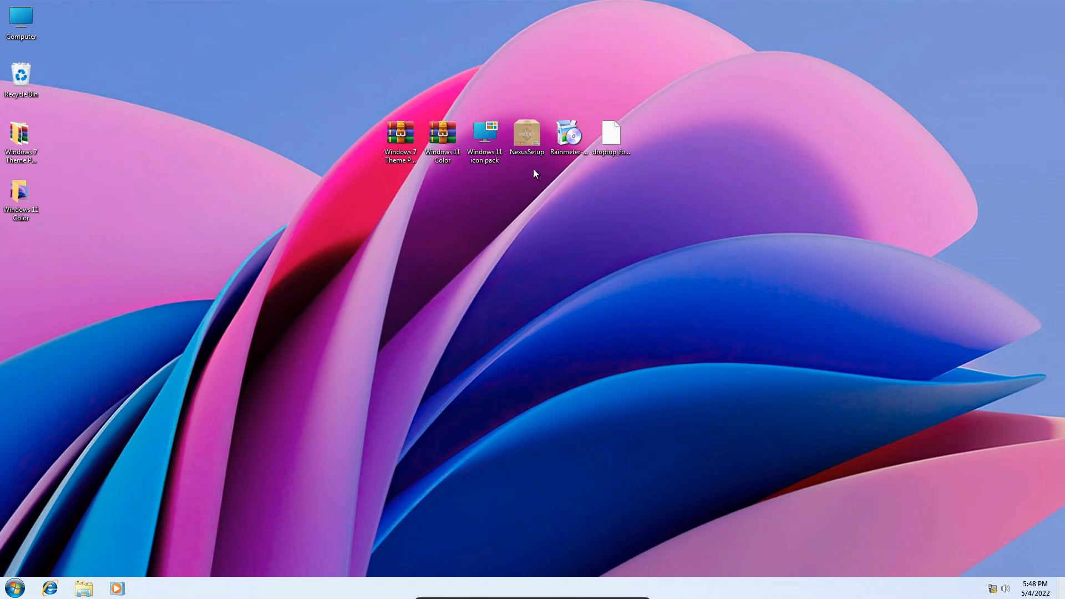
Install Nexus 20.10 from NexusSetup in English, accepting the license and keeping the C:\Program Files (x86)\Winstep folder and default options.
{"action": "double_click", "coordinate": [527, 139]}
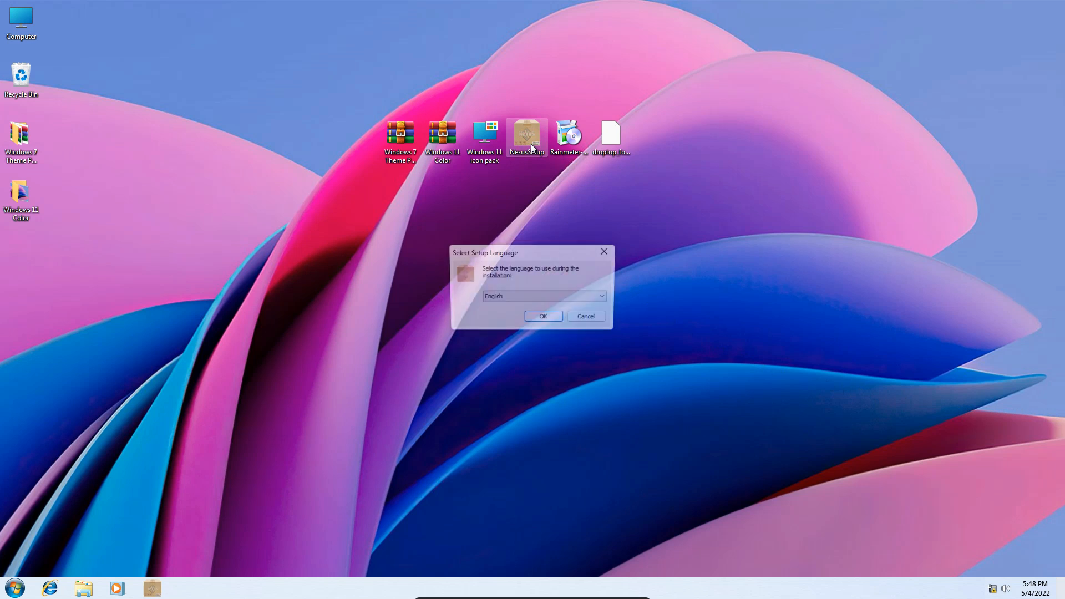
{"action": "left_click", "coordinate": [544, 318]}
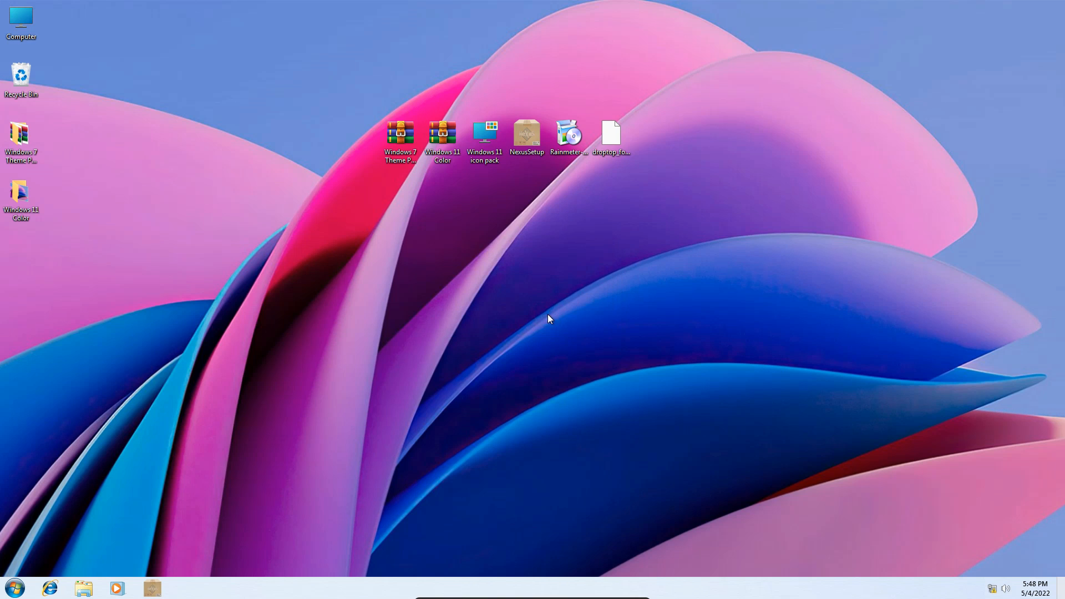
{"action": "left_click", "coordinate": [470, 349]}
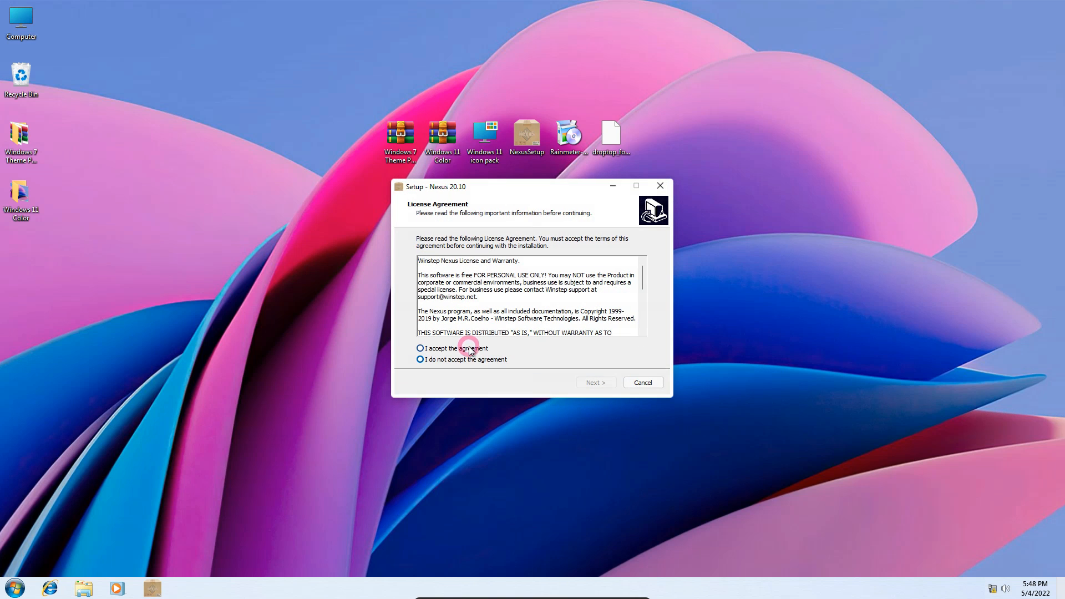
{"action": "left_click", "coordinate": [597, 383]}
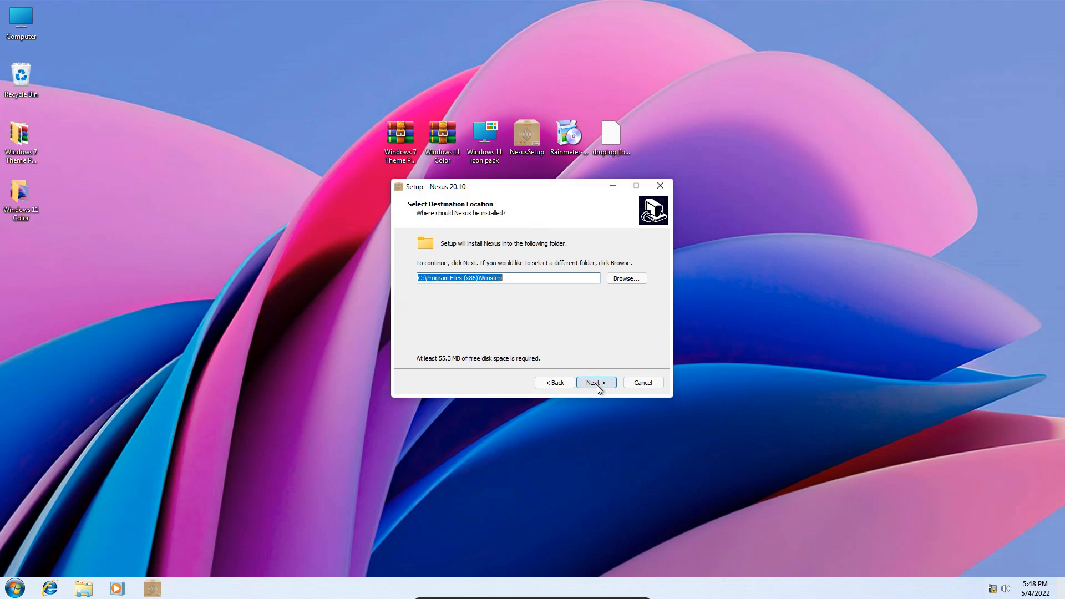
{"action": "left_click", "coordinate": [597, 385]}
{"action": "left_click", "coordinate": [597, 385]}
{"action": "left_click", "coordinate": [597, 385]}
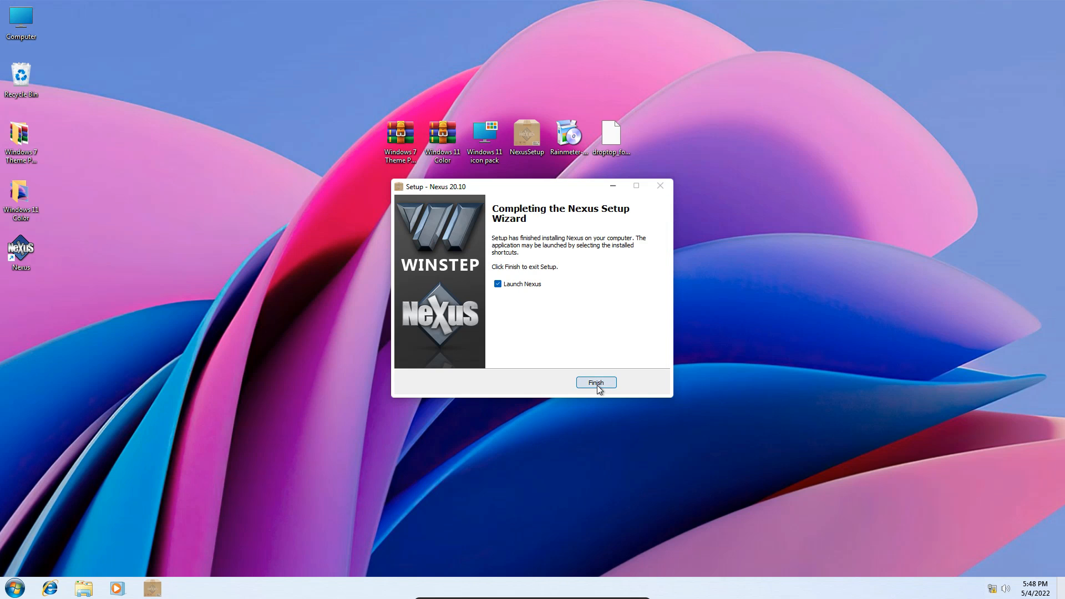
Finish the Nexus setup with Launch Nexus enabled, and open the Dock folder inside the Windows 11 Color folder.
{"action": "left_click", "coordinate": [596, 382]}
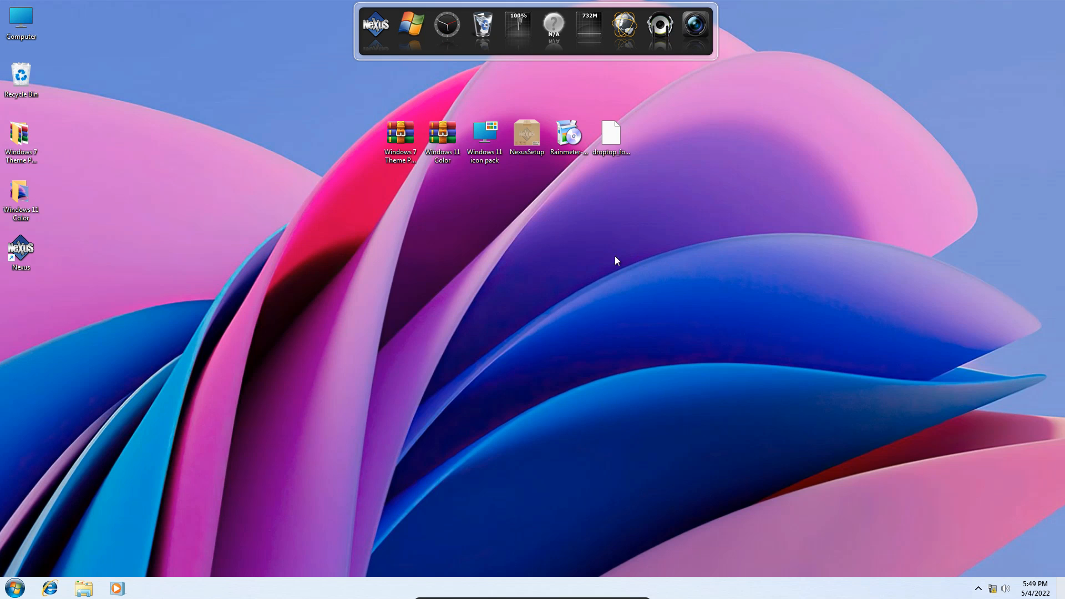
{"action": "double_click", "coordinate": [30, 195]}
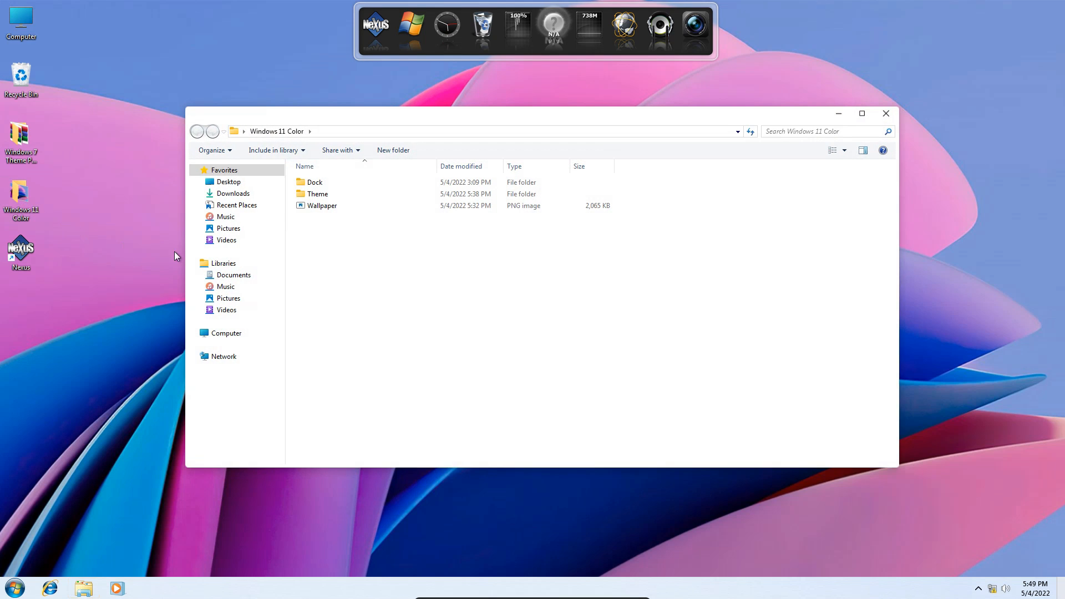
{"action": "left_click", "coordinate": [313, 182]}
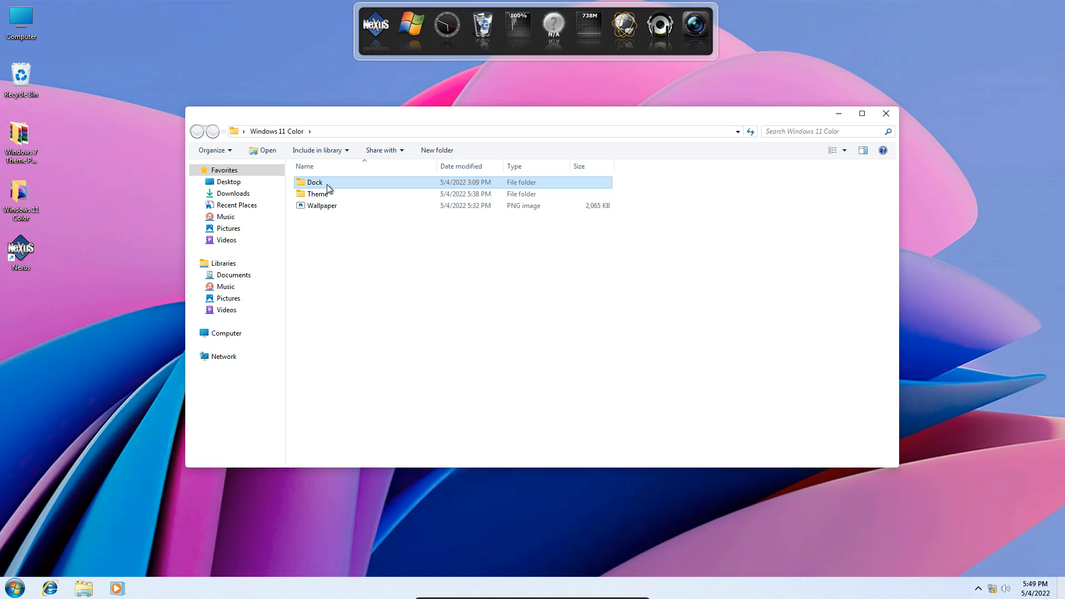
{"action": "double_click", "coordinate": [326, 183]}
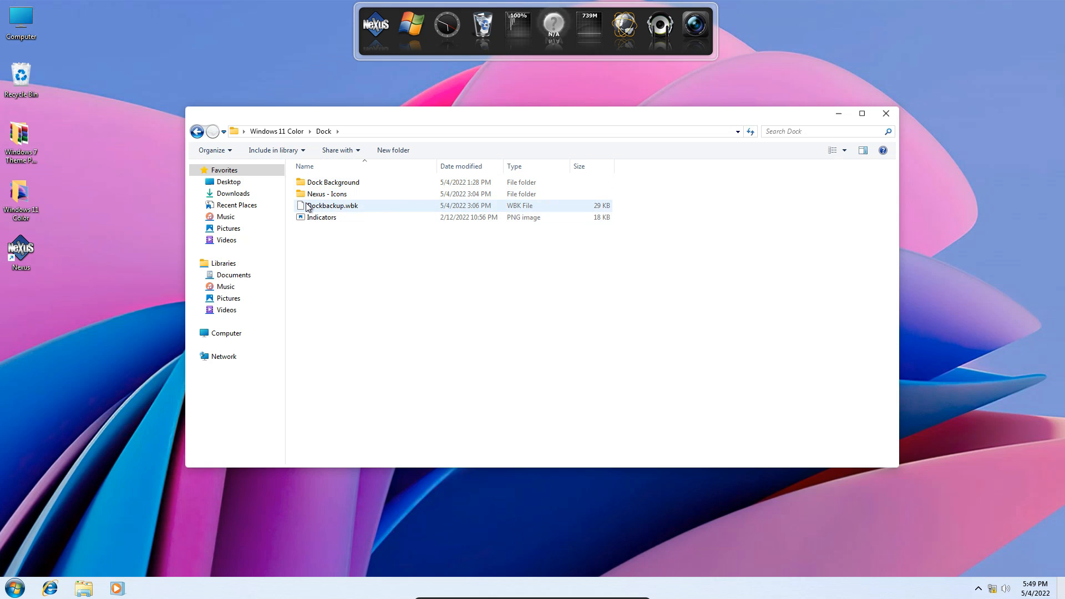
Copy the Nexus - Icons folder to the root of Local Disk (C:) and open the copy.
{"action": "left_click", "coordinate": [327, 195]}
{"action": "right_click", "coordinate": [331, 198]}
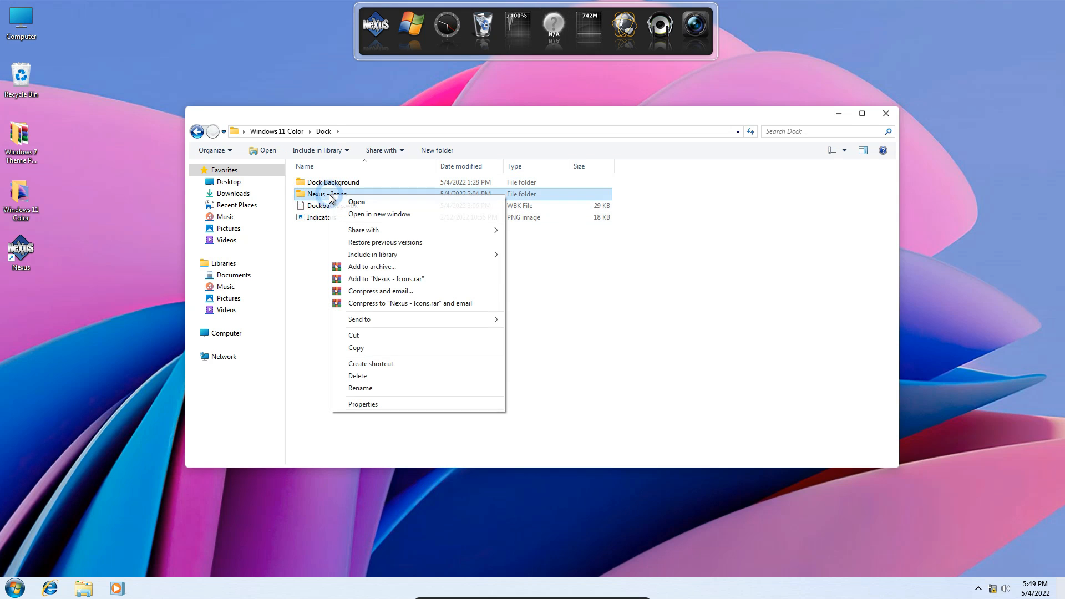
{"action": "left_click", "coordinate": [357, 349]}
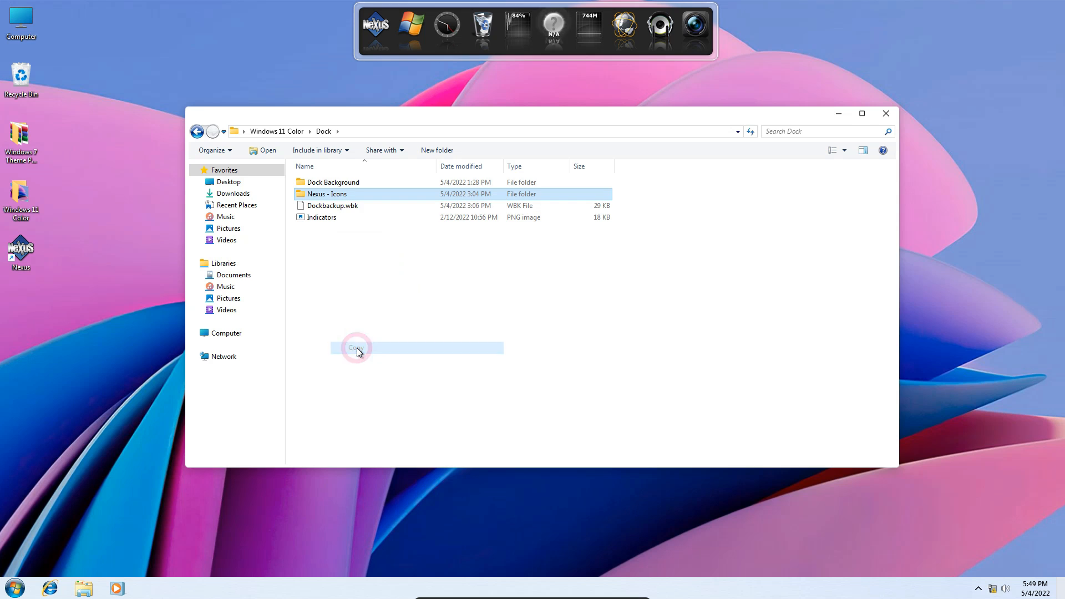
{"action": "double_click", "coordinate": [21, 21]}
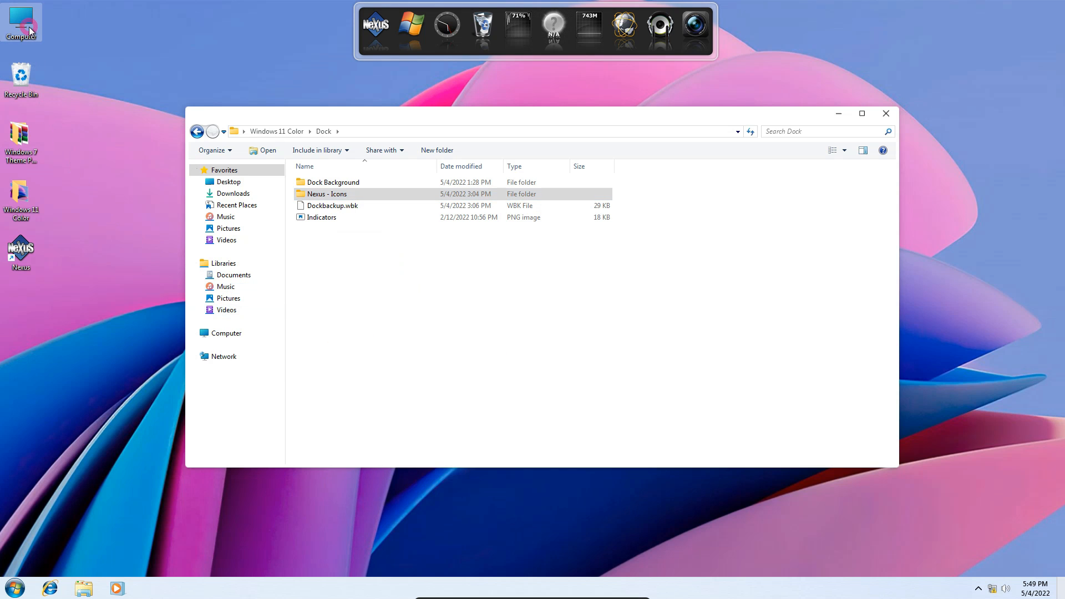
{"action": "double_click", "coordinate": [360, 205]}
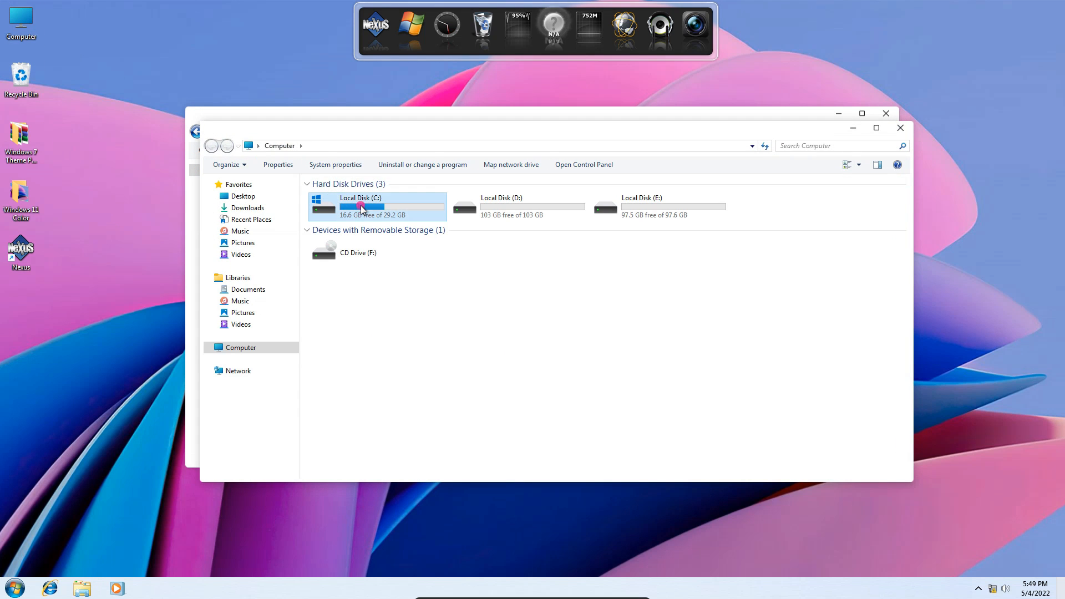
{"action": "right_click", "coordinate": [432, 280]}
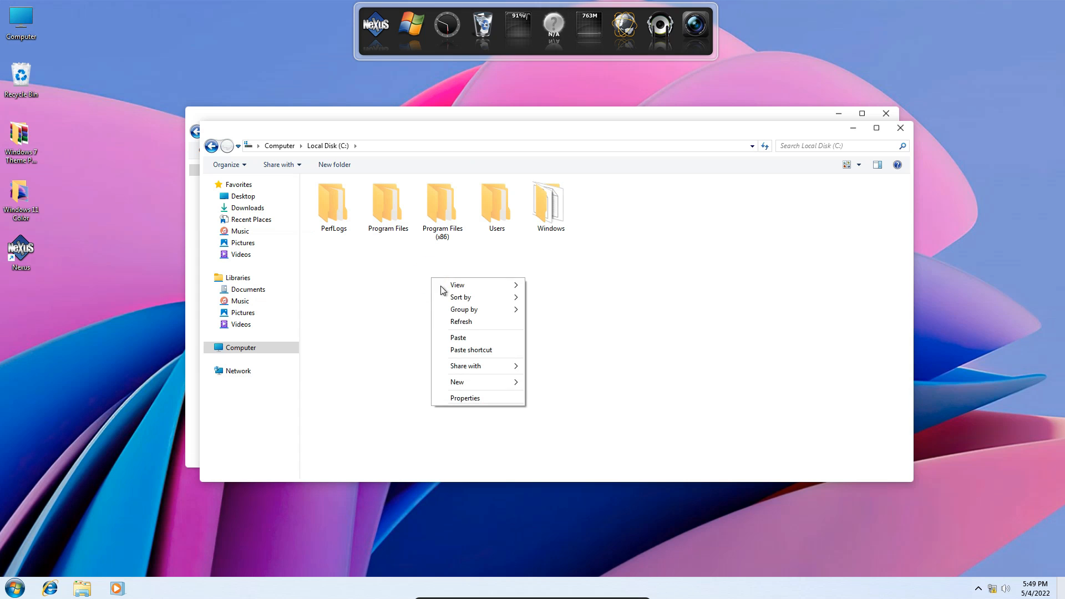
{"action": "left_click", "coordinate": [457, 338]}
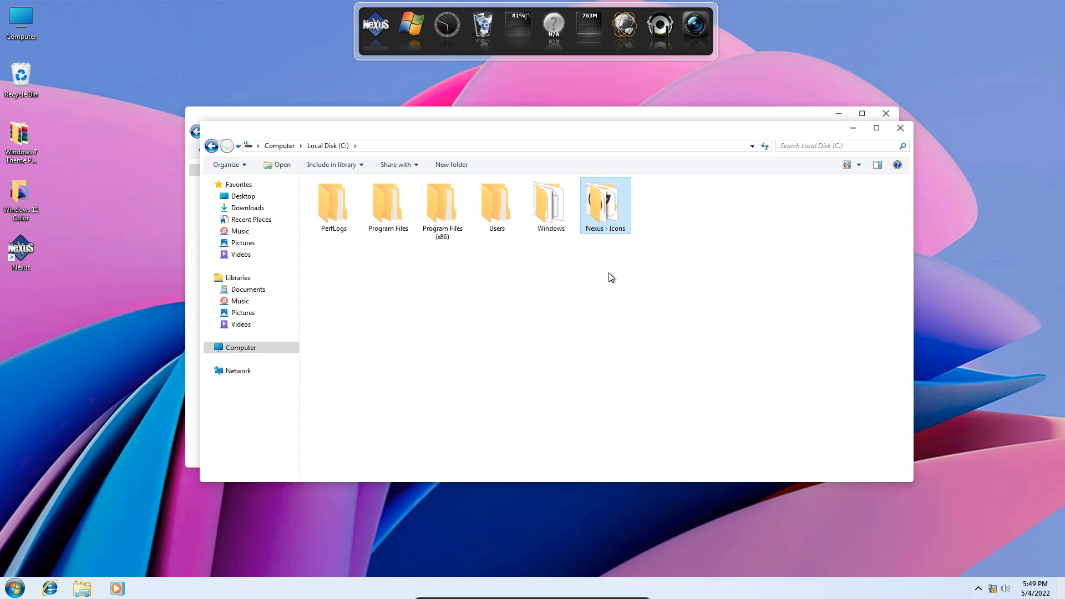
{"action": "double_click", "coordinate": [613, 206]}
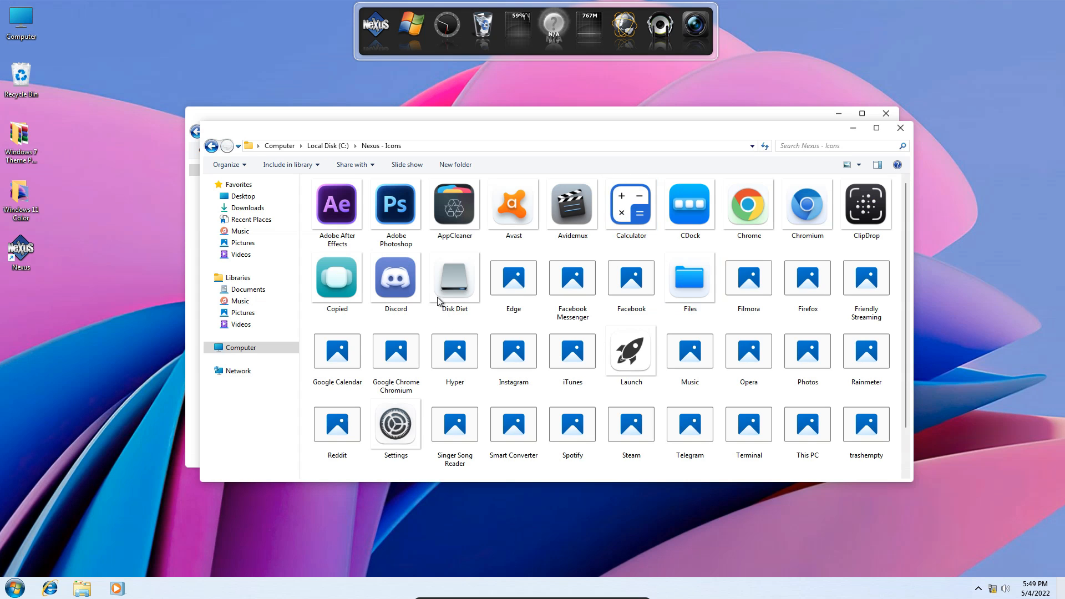
{"action": "left_click_drag", "start_coordinate": [433, 127], "coordinate": [528, 185]}
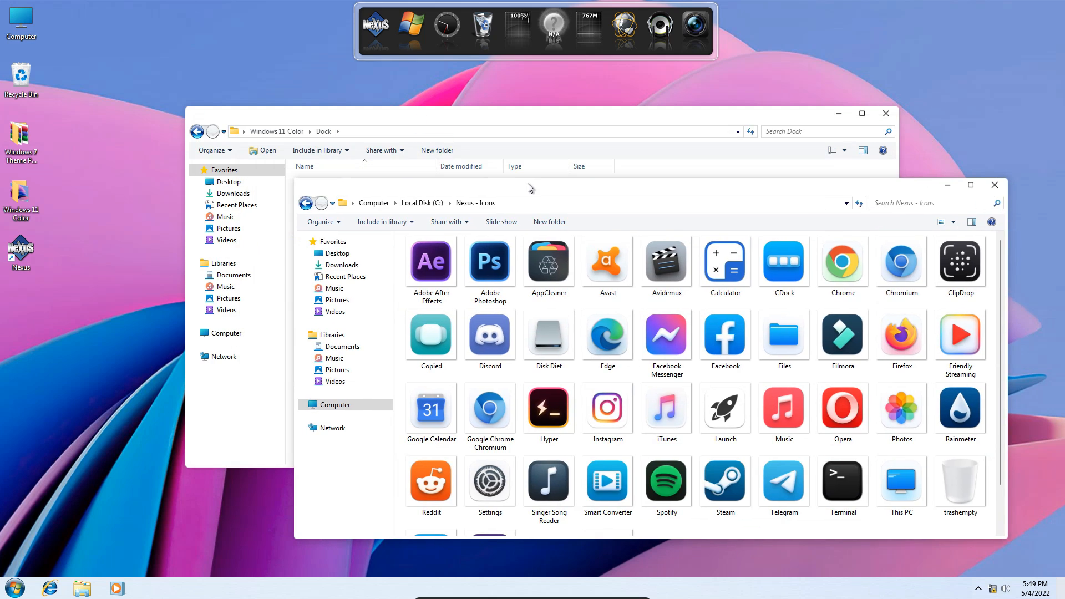
Copy the Dock Background folder from the Dock folder and open the Winstep folder through the Documents library.
{"action": "left_click", "coordinate": [435, 120]}
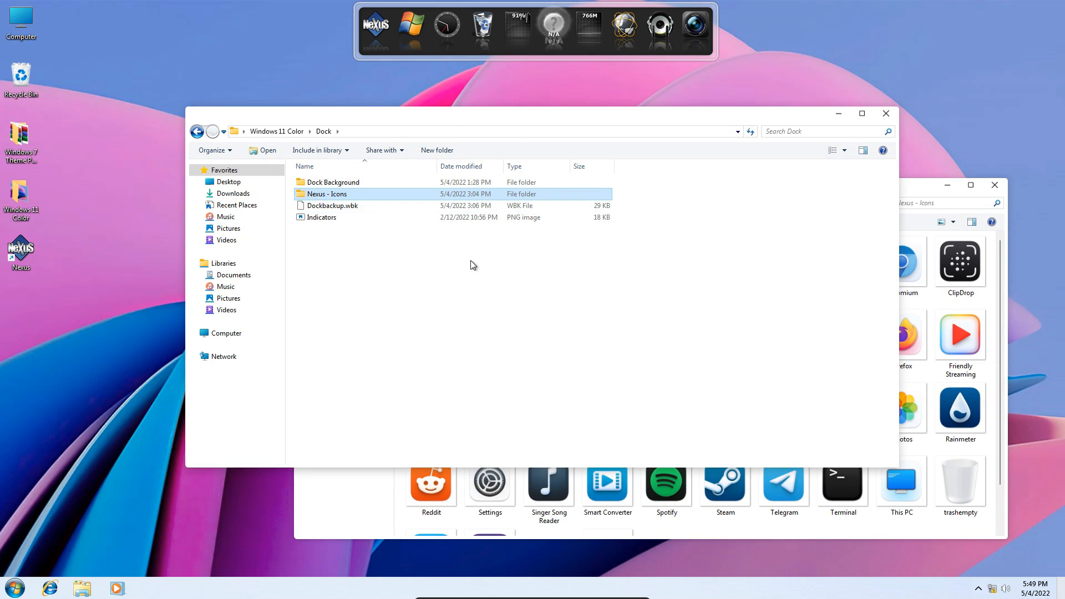
{"action": "left_click", "coordinate": [325, 183]}
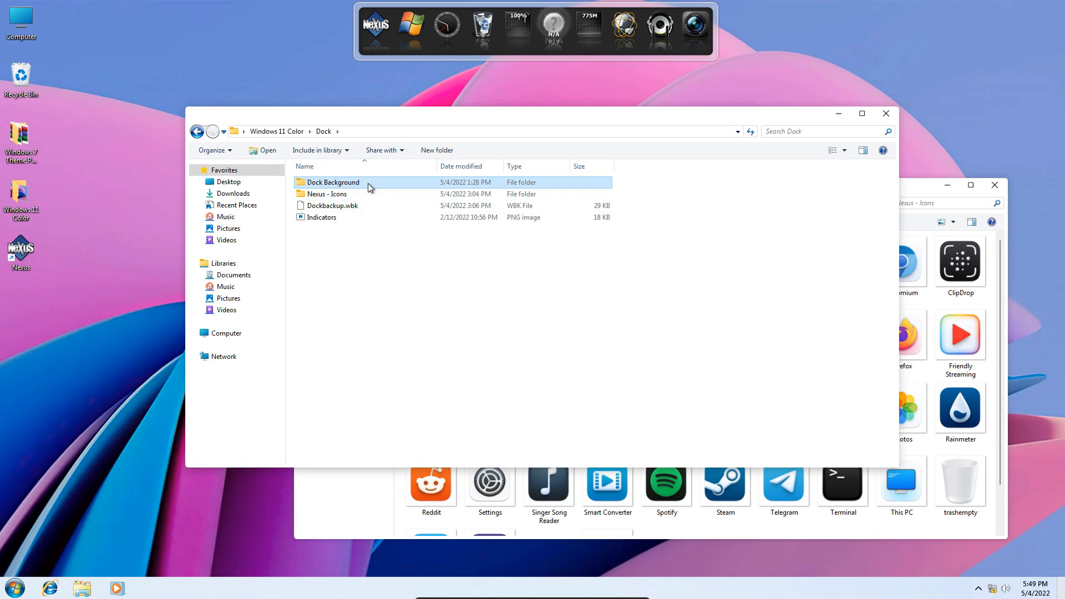
{"action": "right_click", "coordinate": [358, 187]}
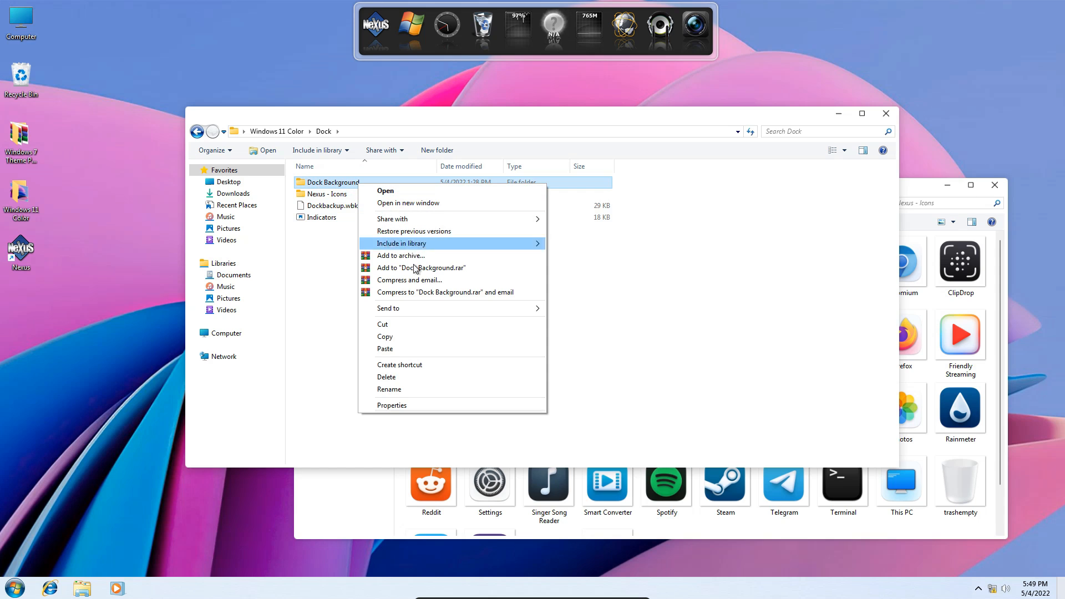
{"action": "left_click", "coordinate": [385, 337]}
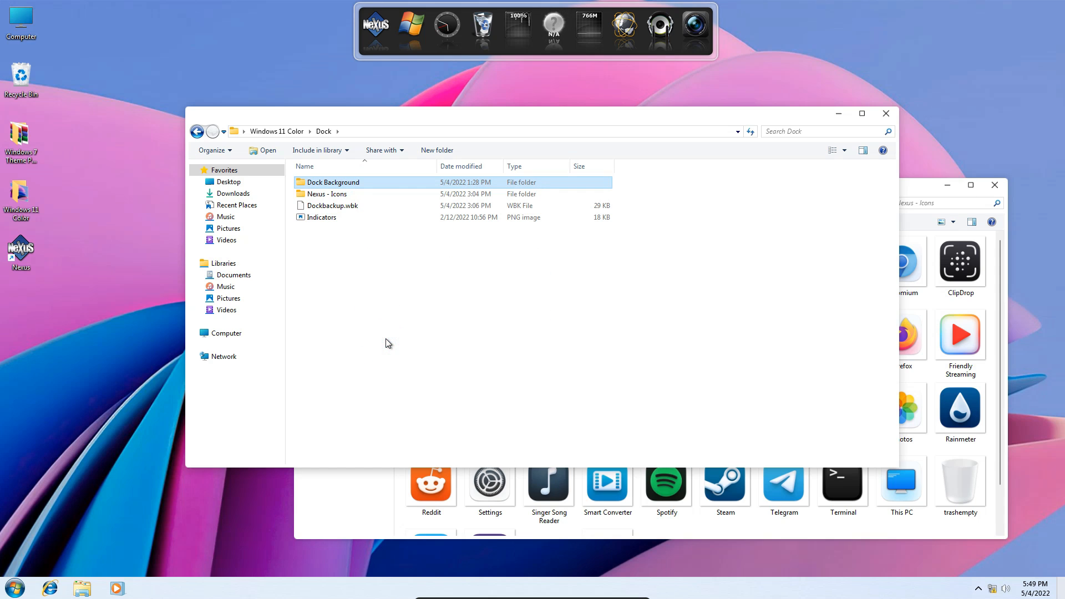
{"action": "left_click", "coordinate": [364, 503]}
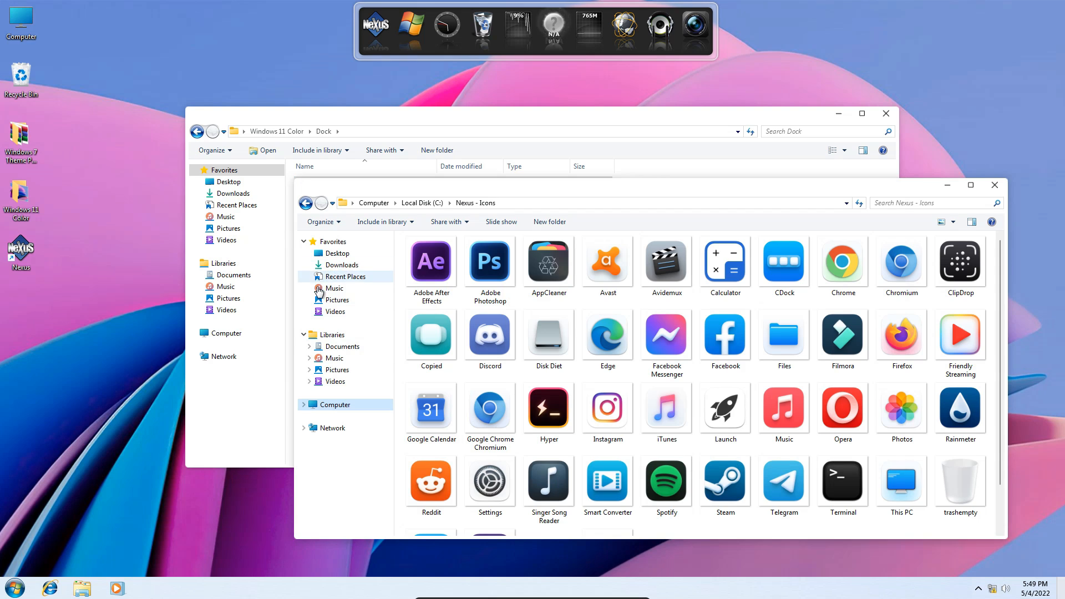
{"action": "left_click", "coordinate": [349, 347]}
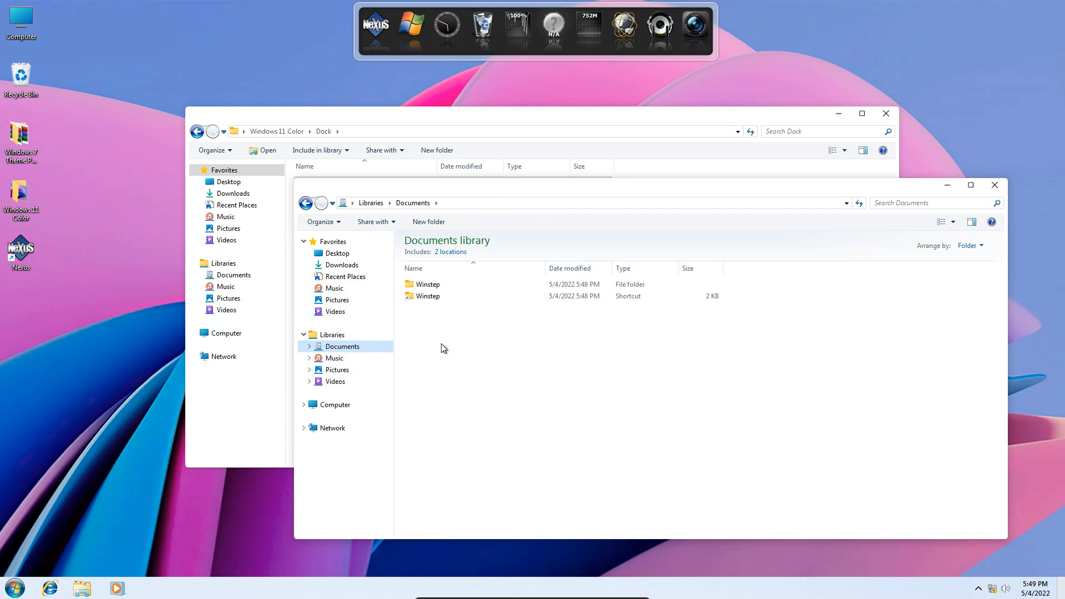
{"action": "left_click", "coordinate": [432, 299]}
{"action": "double_click", "coordinate": [443, 298]}
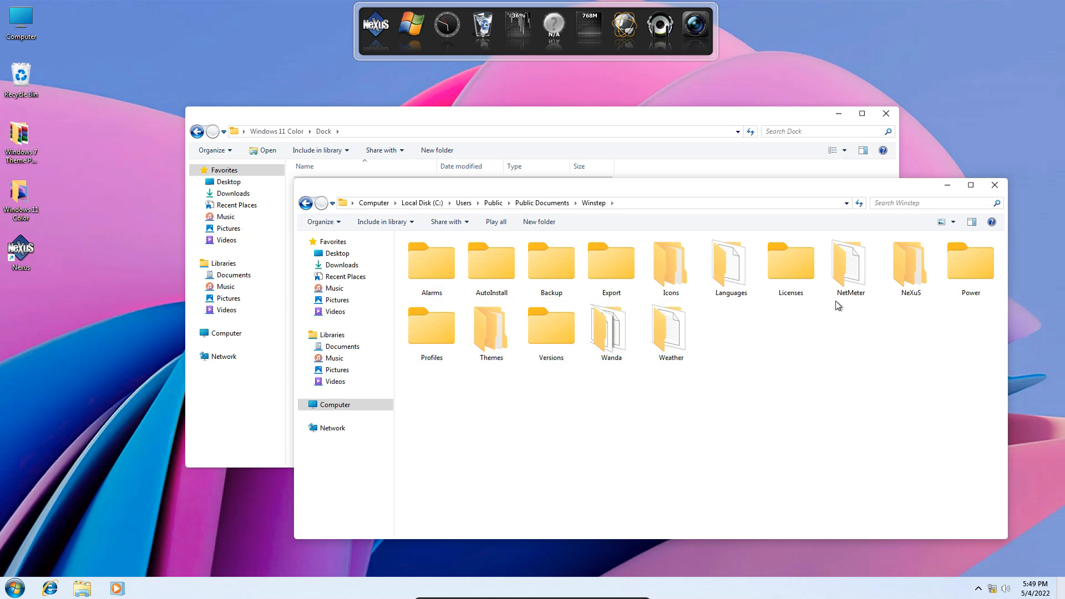
Paste the Dock Background folder into Winstep's NeXuS\Backgrounds folder and open it to check its files.
{"action": "left_click", "coordinate": [910, 267]}
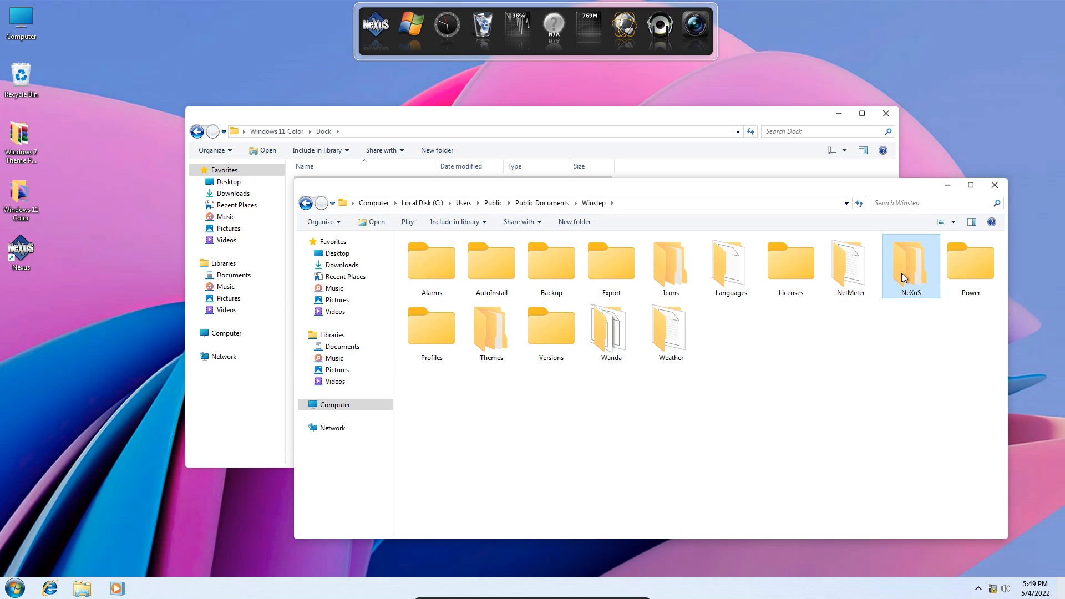
{"action": "double_click", "coordinate": [904, 276]}
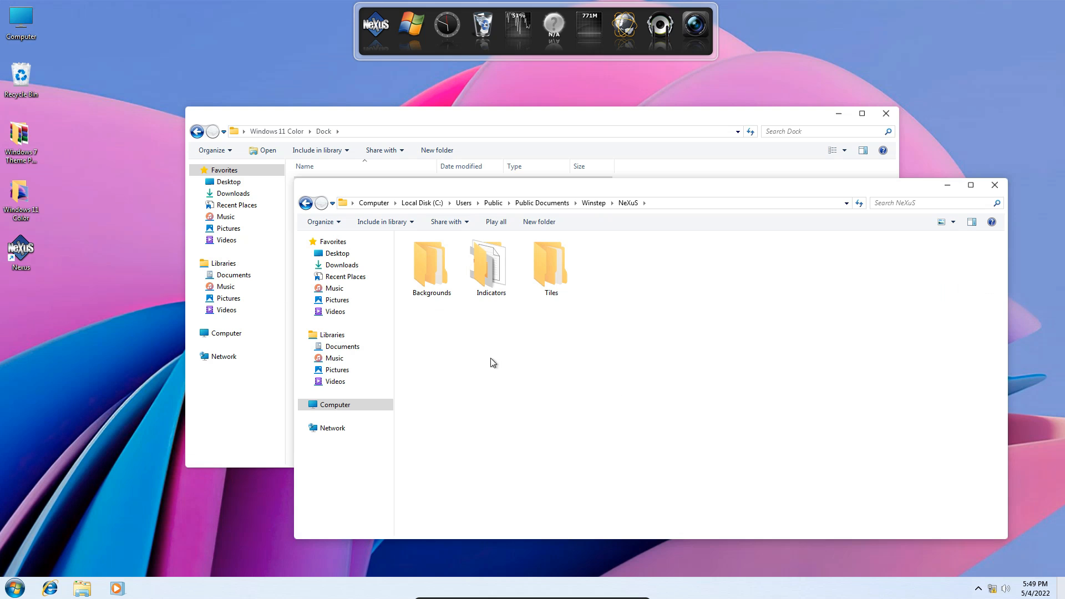
{"action": "left_click", "coordinate": [432, 276]}
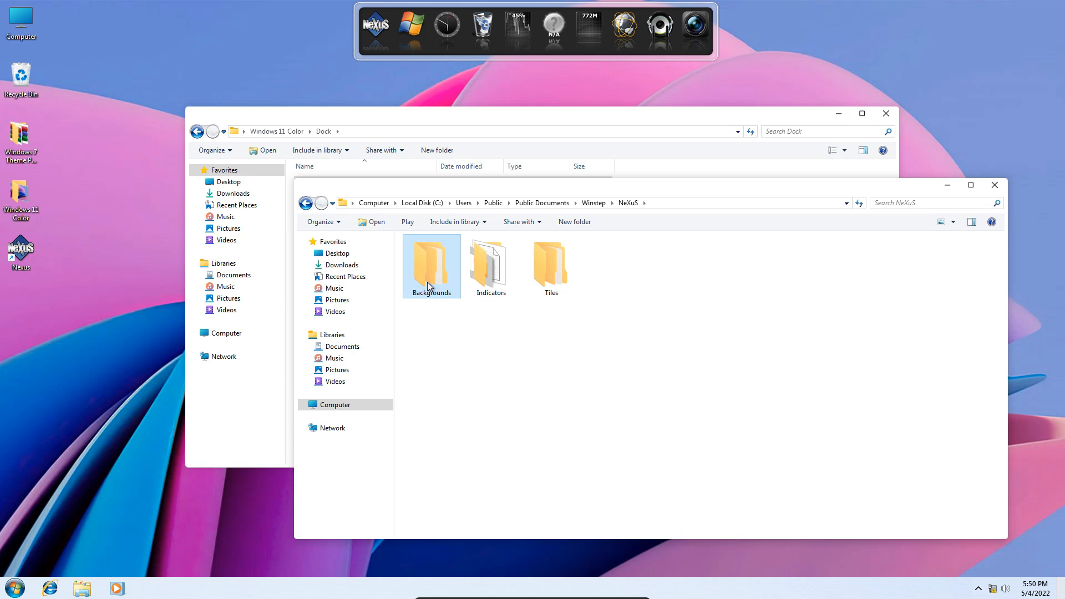
{"action": "double_click", "coordinate": [427, 282]}
{"action": "right_click", "coordinate": [502, 339]}
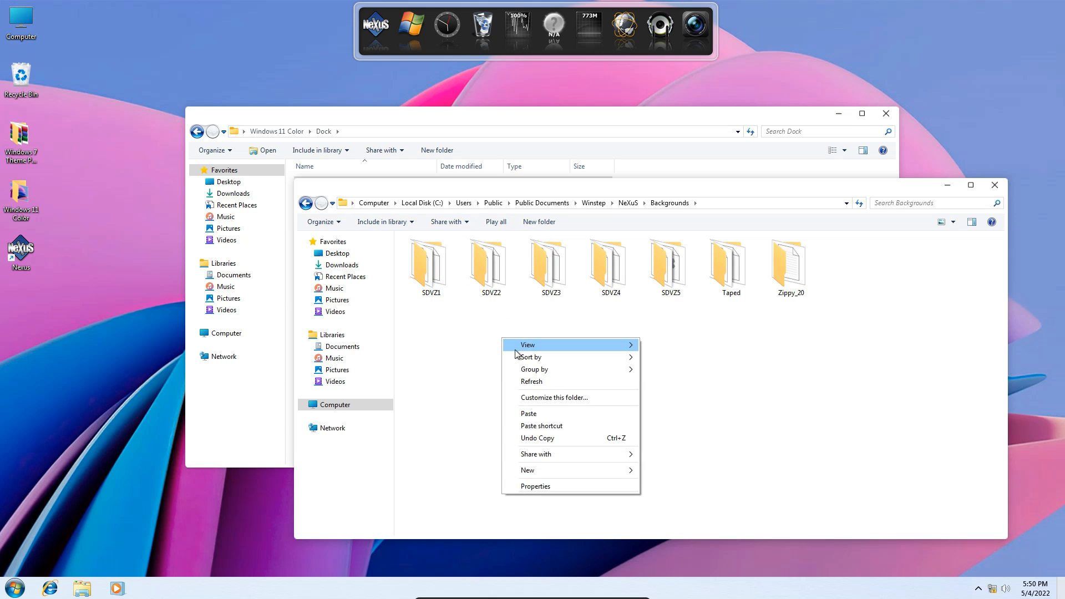
{"action": "left_click", "coordinate": [527, 413]}
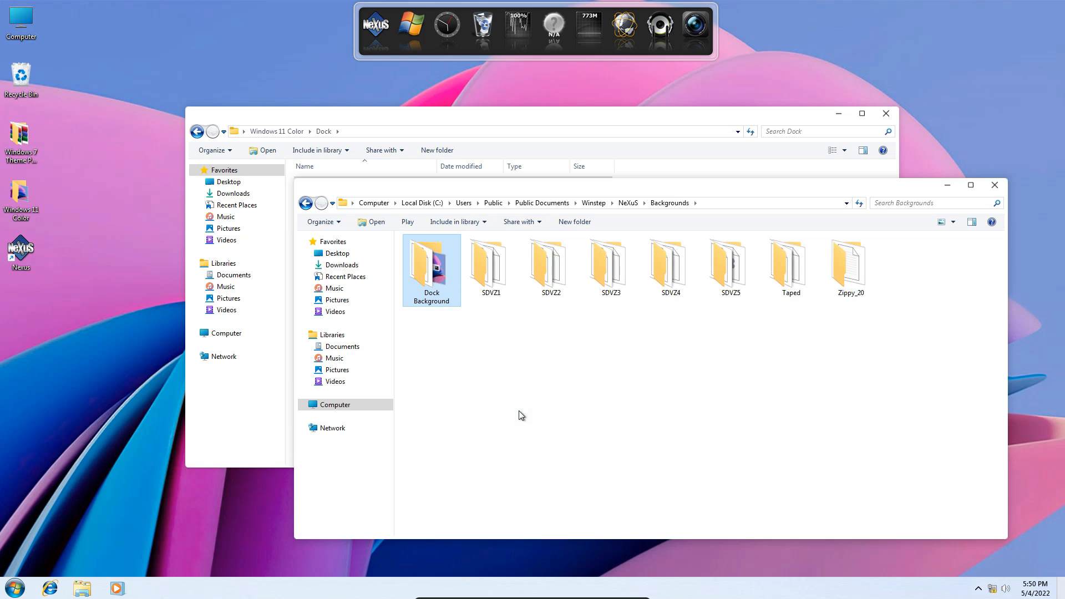
{"action": "double_click", "coordinate": [438, 276]}
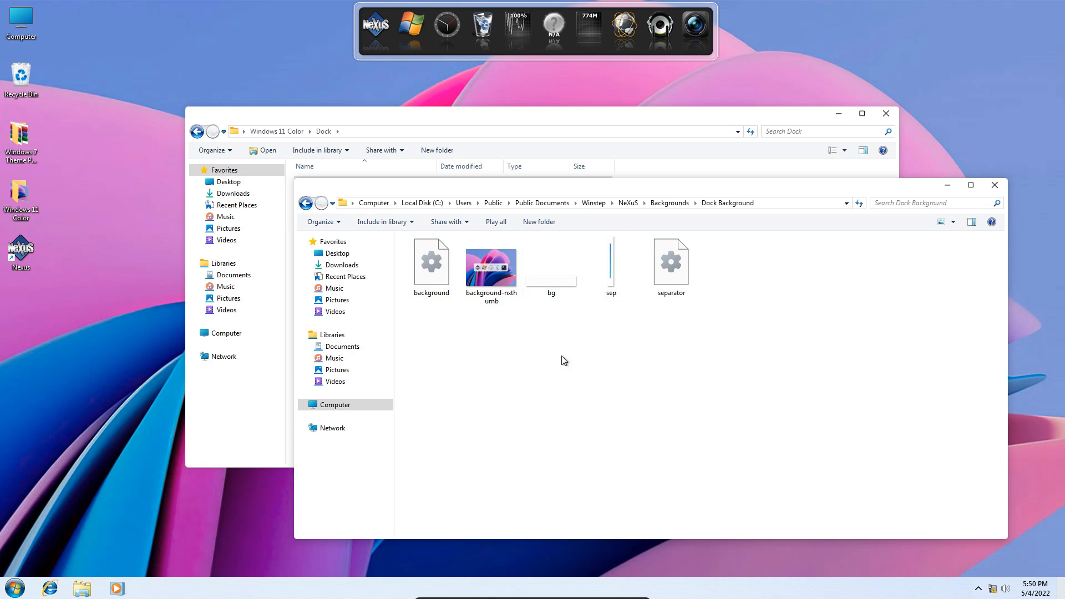
Copy the Indicators image from the Dock folder into Winstep's NeXuS\Indicators folder and close that destination window.
{"action": "left_click", "coordinate": [334, 118]}
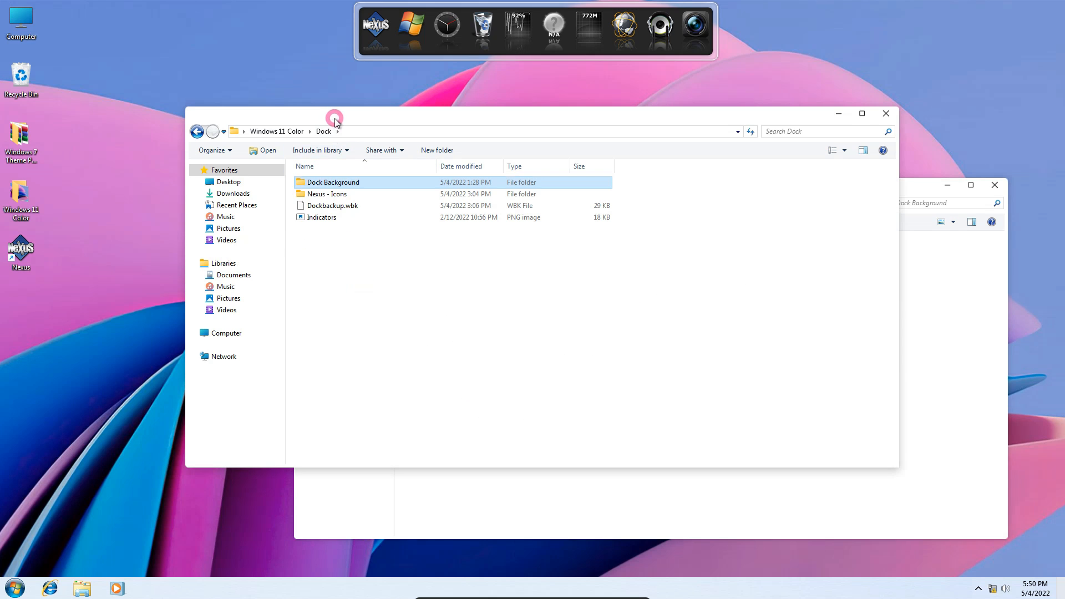
{"action": "left_click", "coordinate": [314, 219]}
{"action": "right_click", "coordinate": [345, 219]}
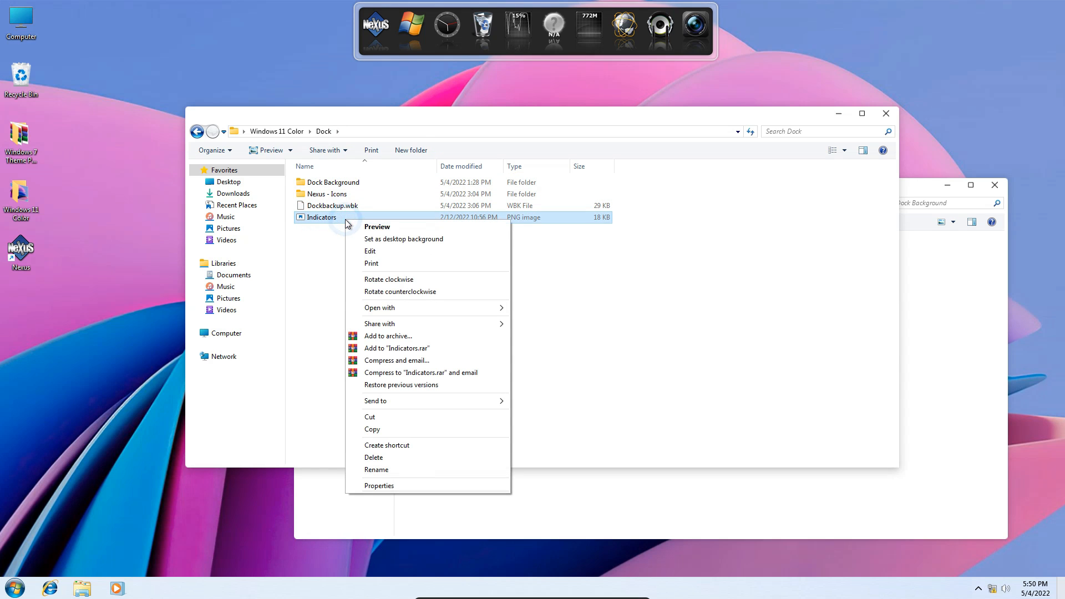
{"action": "left_click", "coordinate": [391, 433]}
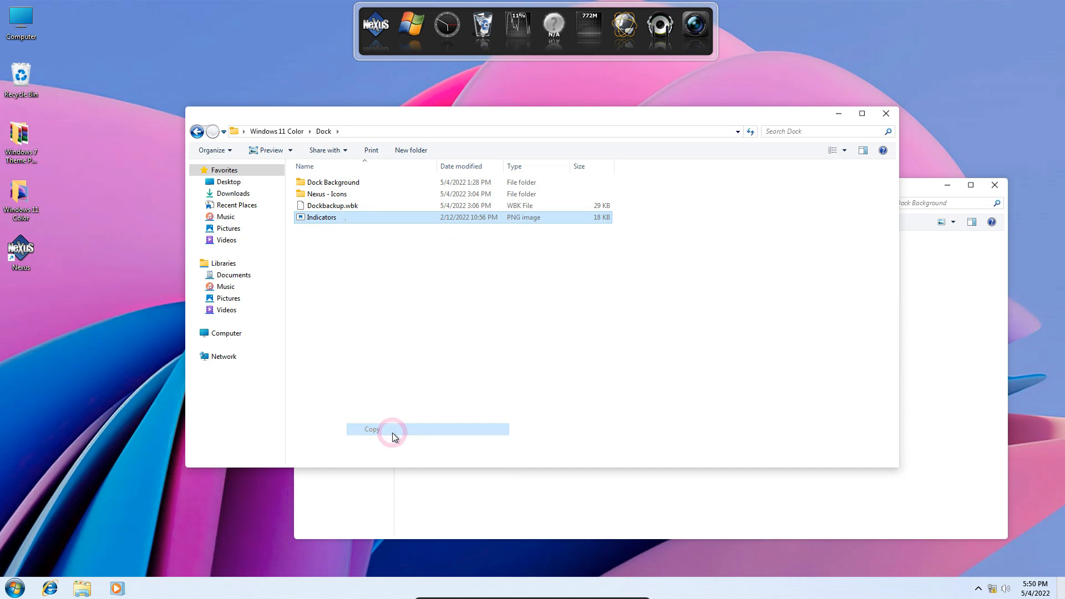
{"action": "left_click", "coordinate": [432, 479]}
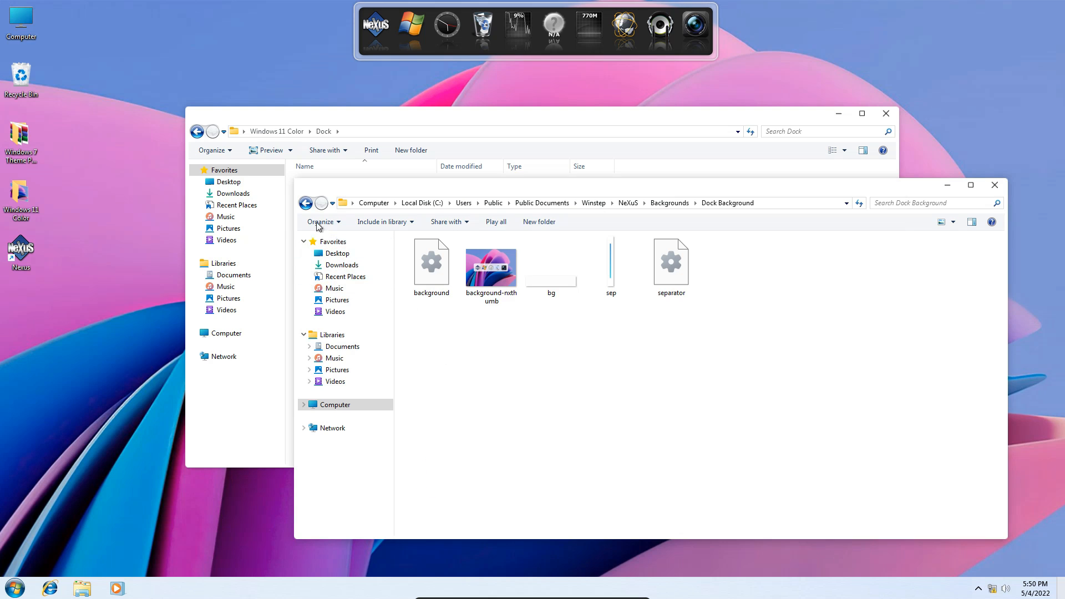
{"action": "left_click", "coordinate": [305, 203]}
{"action": "left_click", "coordinate": [305, 205]}
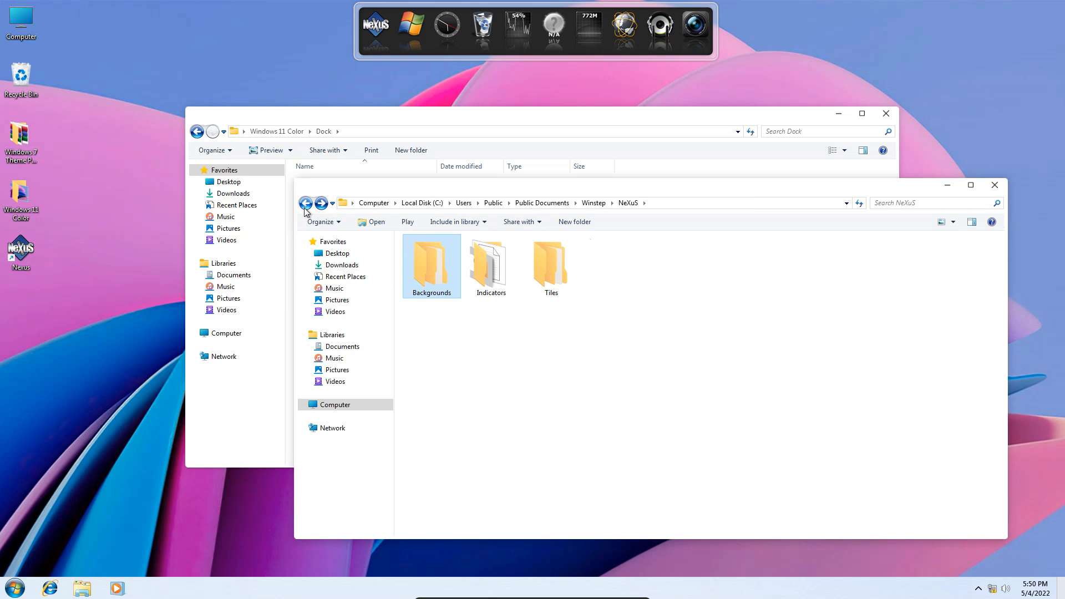
{"action": "left_click", "coordinate": [487, 281]}
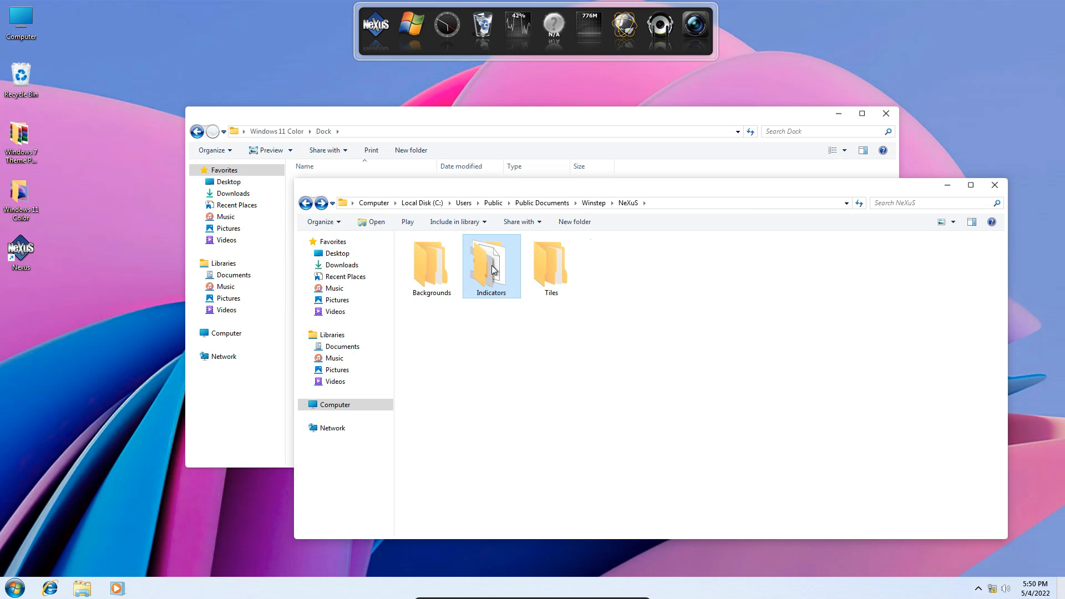
{"action": "double_click", "coordinate": [492, 270]}
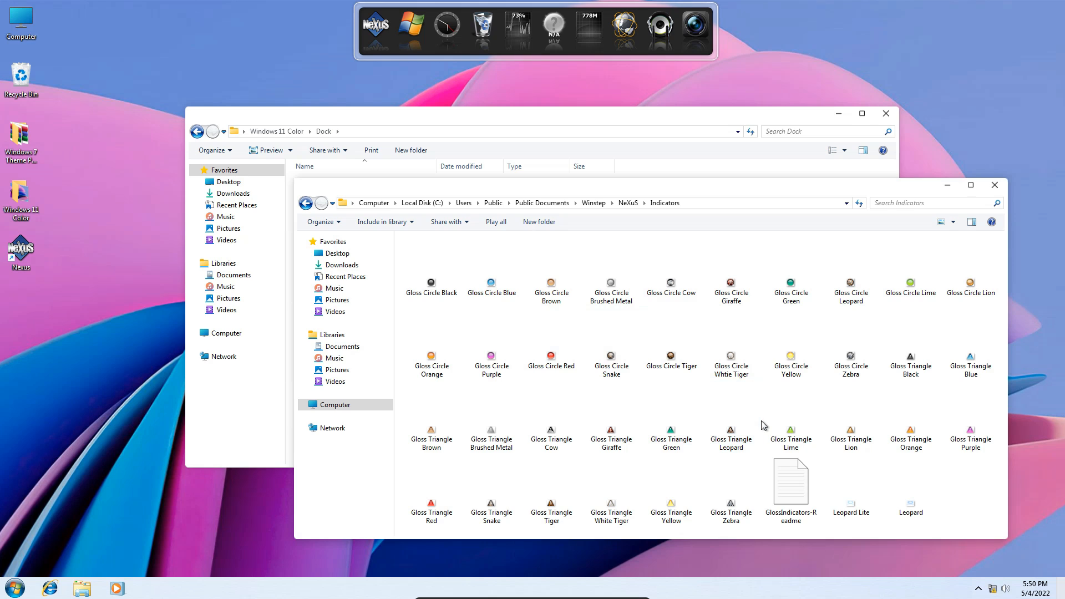
{"action": "right_click", "coordinate": [970, 486]}
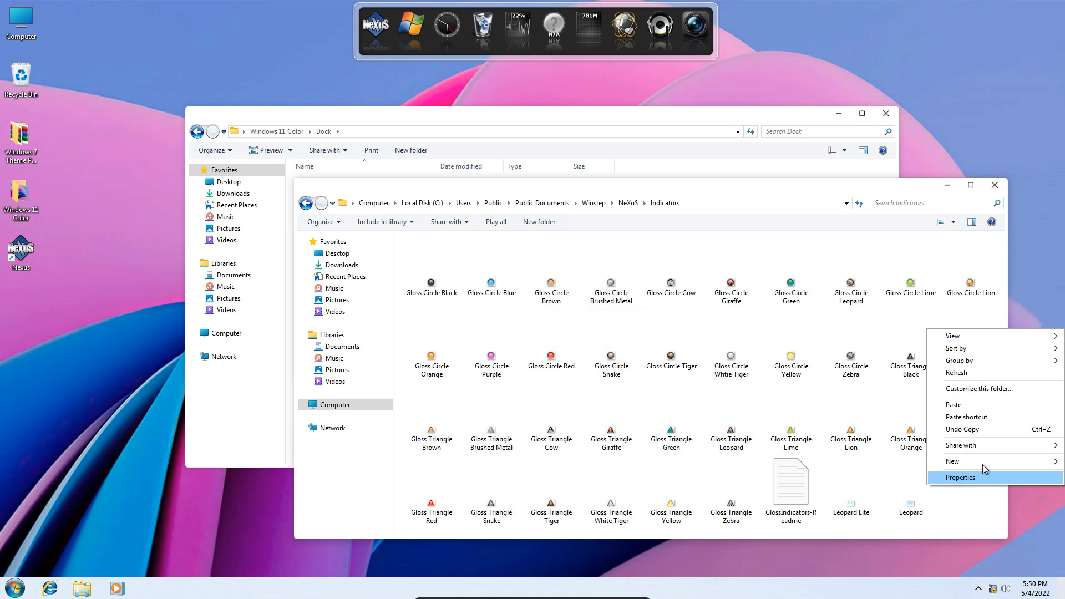
{"action": "left_click", "coordinate": [972, 404]}
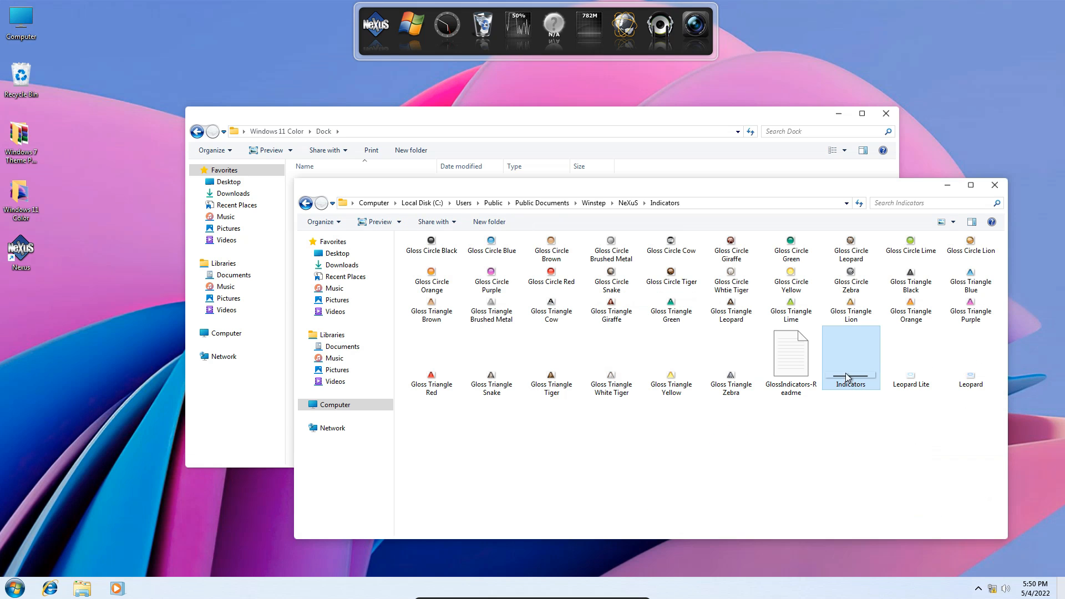
{"action": "left_click", "coordinate": [991, 185]}
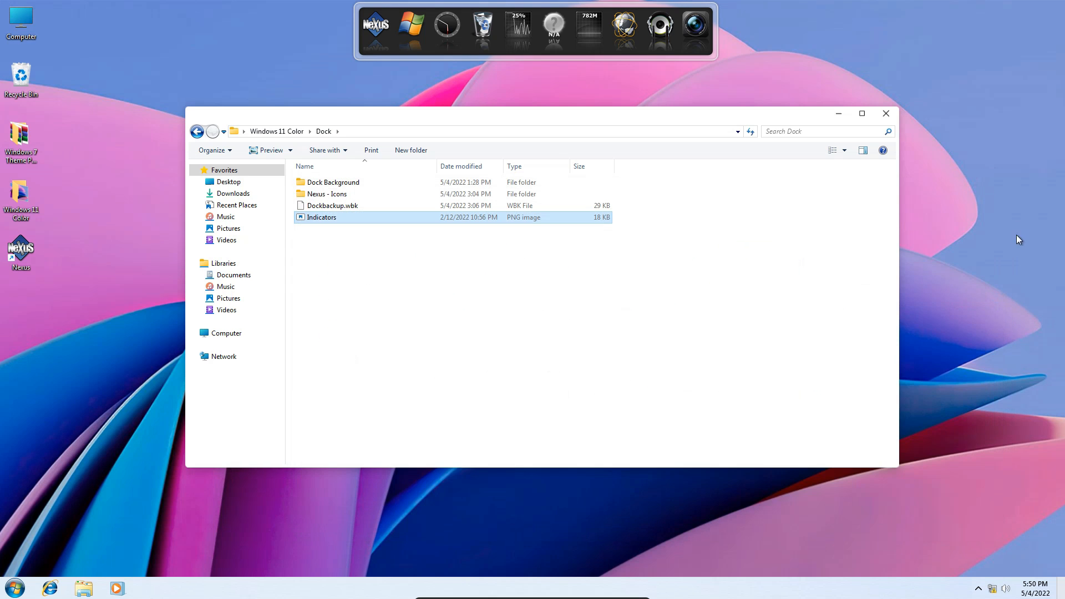
Close the Dock folder window and open the settings backup restore dialog in Nexus's advanced preferences.
{"action": "left_click", "coordinate": [888, 114]}
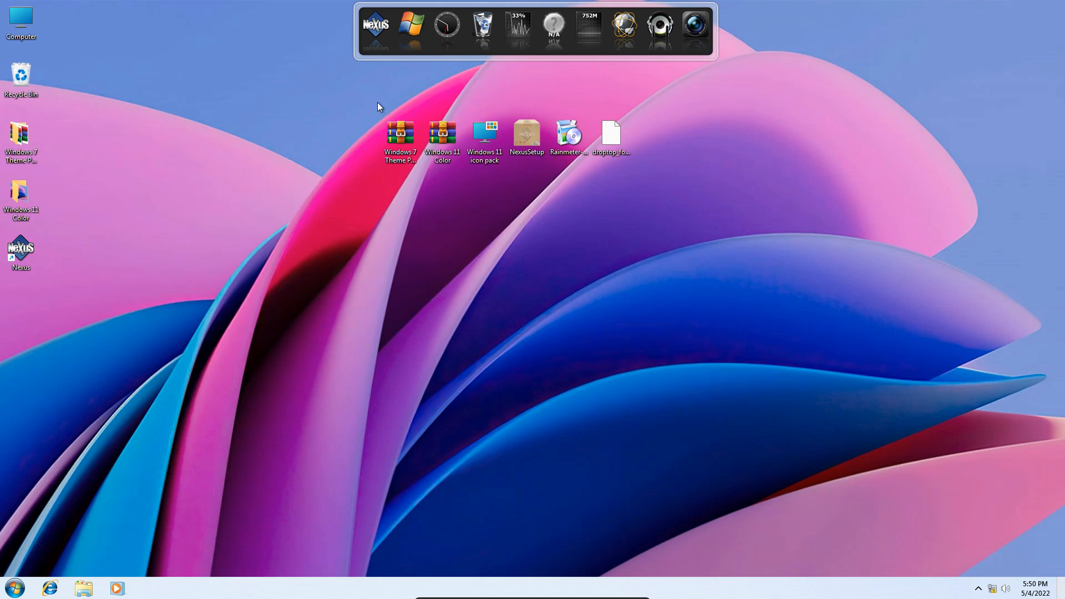
{"action": "left_click", "coordinate": [375, 29]}
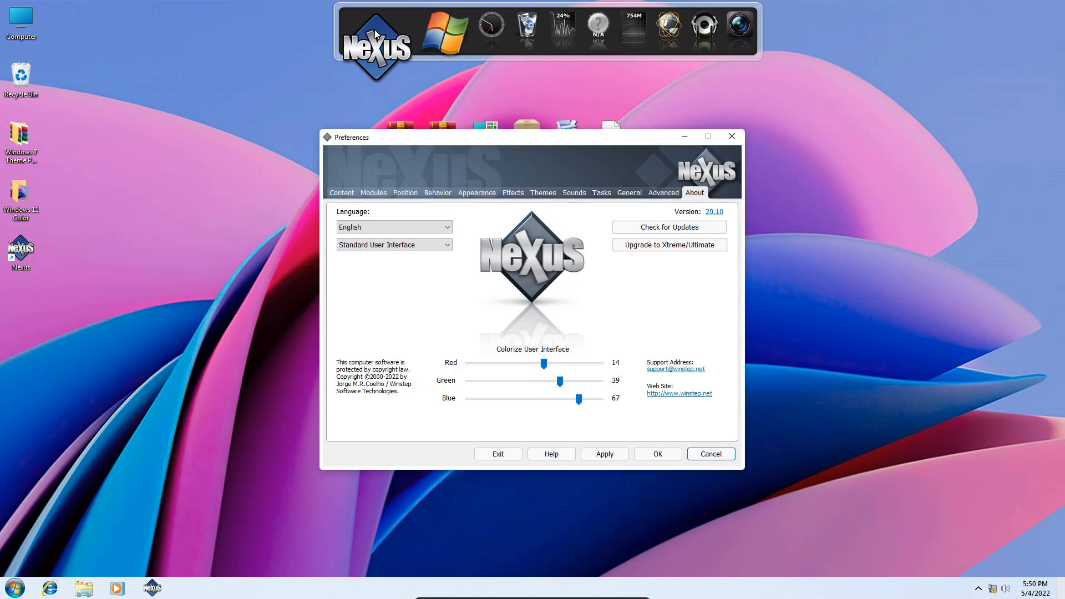
{"action": "left_click", "coordinate": [660, 195]}
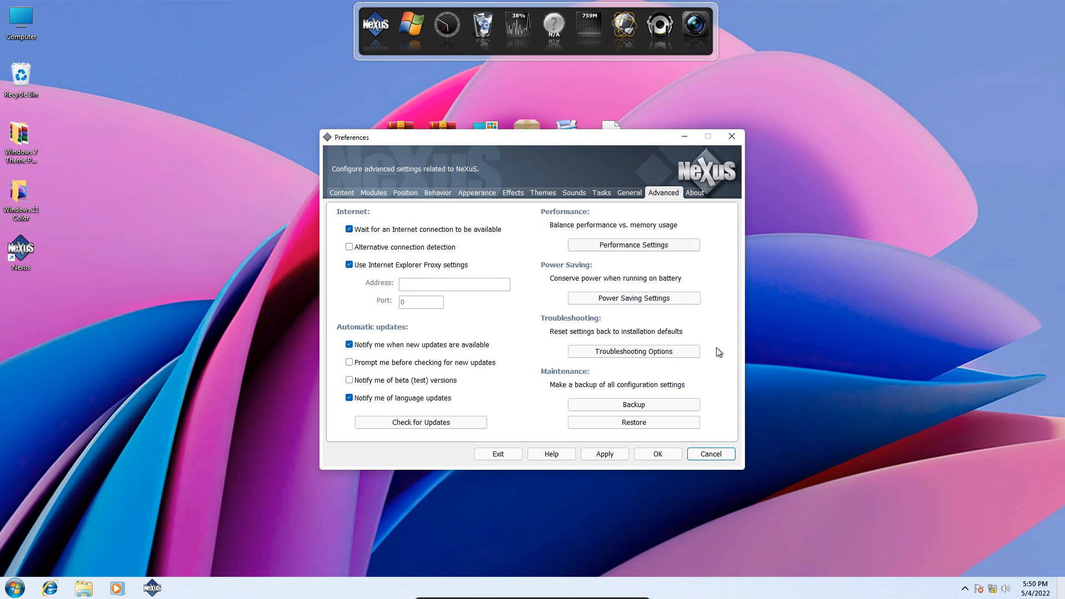
{"action": "left_click", "coordinate": [641, 426]}
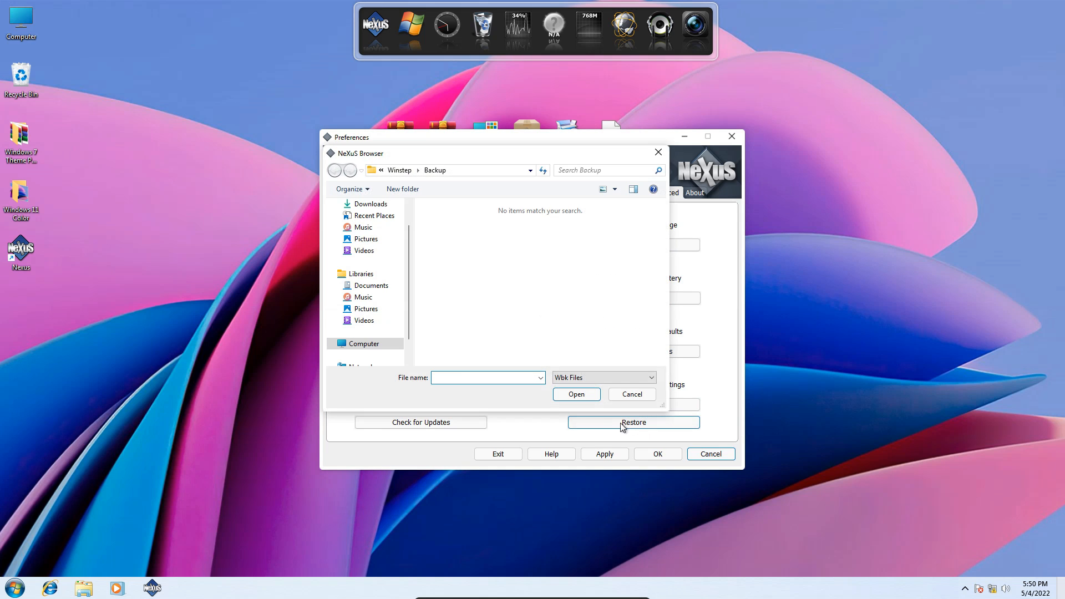
Restore the dock settings from Dockbackup.wbk in the desktop's Windows 11 Color\Dock folder and accept the preferences.
{"action": "left_click_drag", "start_coordinate": [409, 314], "coordinate": [411, 267]}
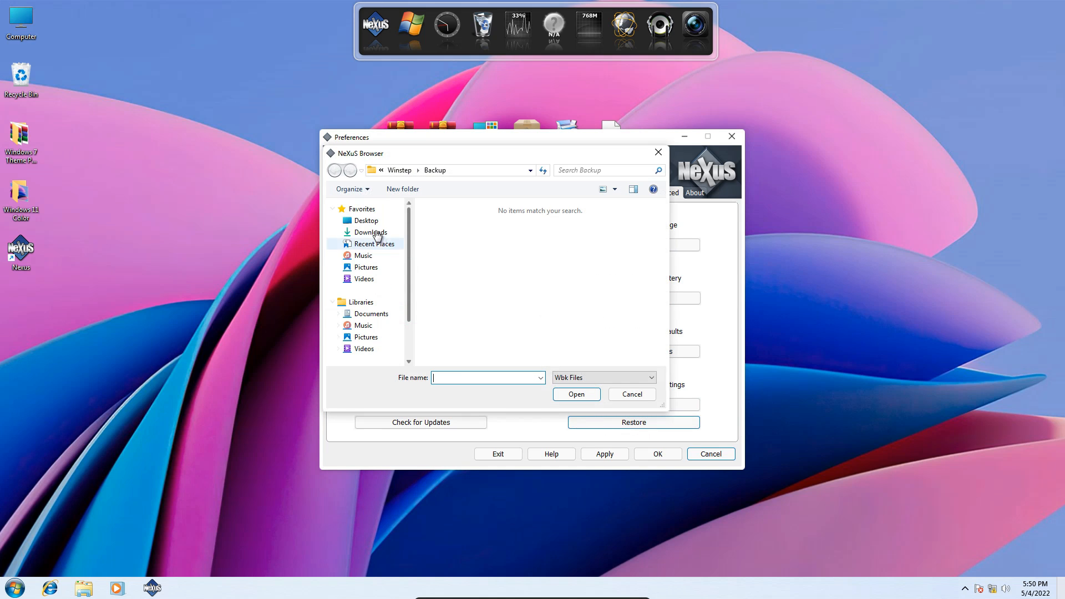
{"action": "left_click", "coordinate": [364, 222]}
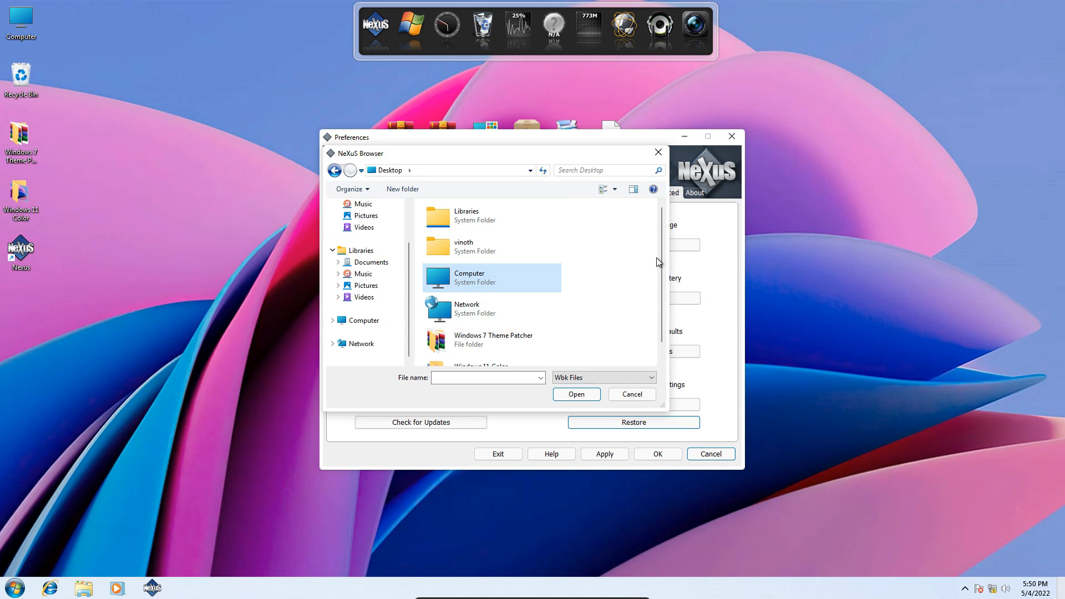
{"action": "left_click_drag", "start_coordinate": [662, 261], "coordinate": [632, 340]}
{"action": "left_click", "coordinate": [490, 356]}
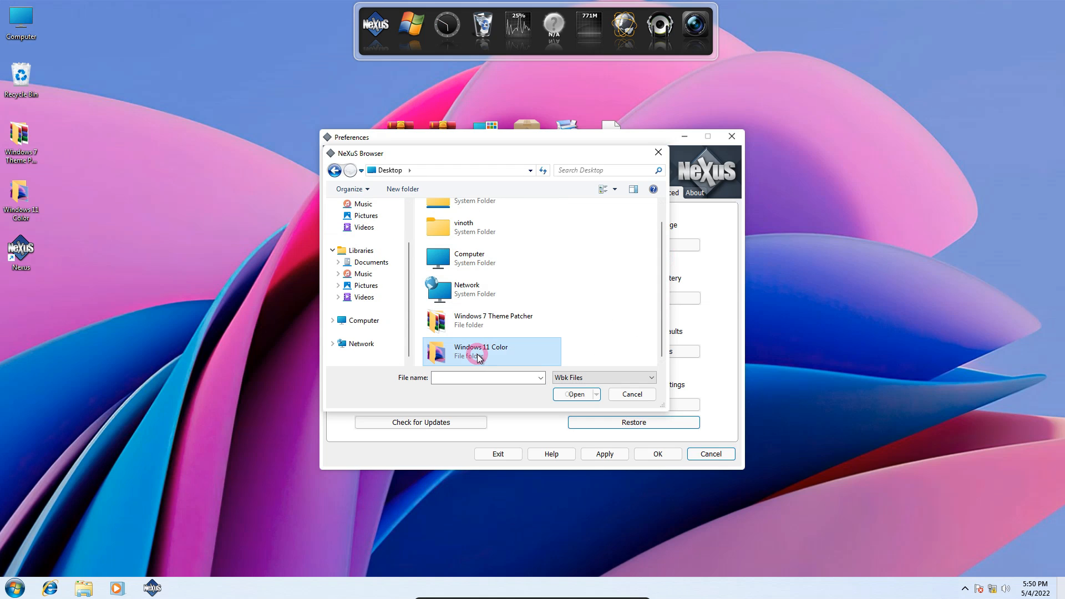
{"action": "double_click", "coordinate": [502, 352]}
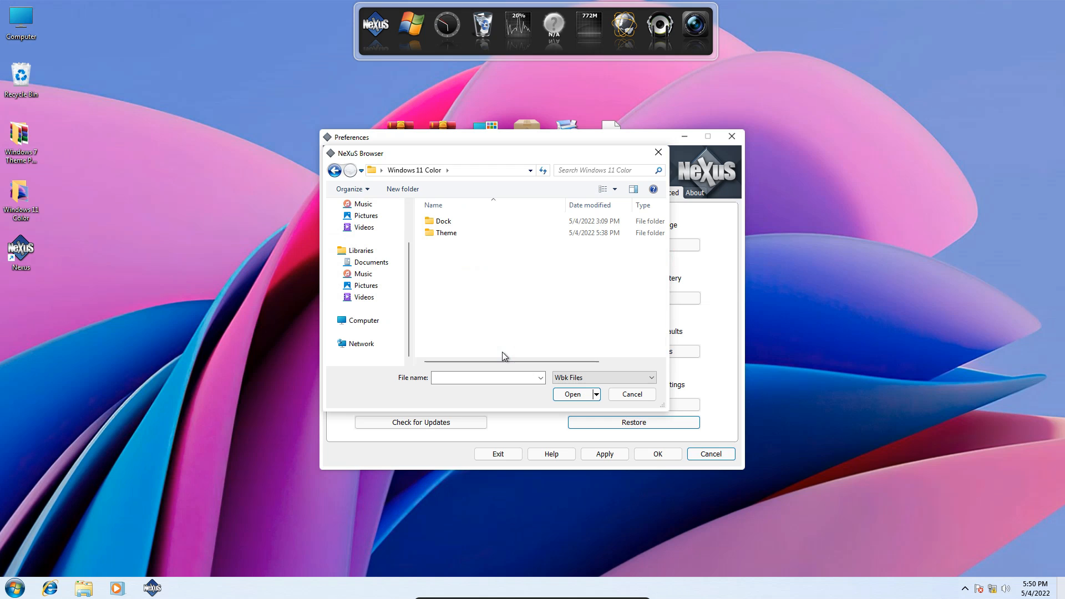
{"action": "double_click", "coordinate": [443, 223]}
{"action": "left_click", "coordinate": [446, 246]}
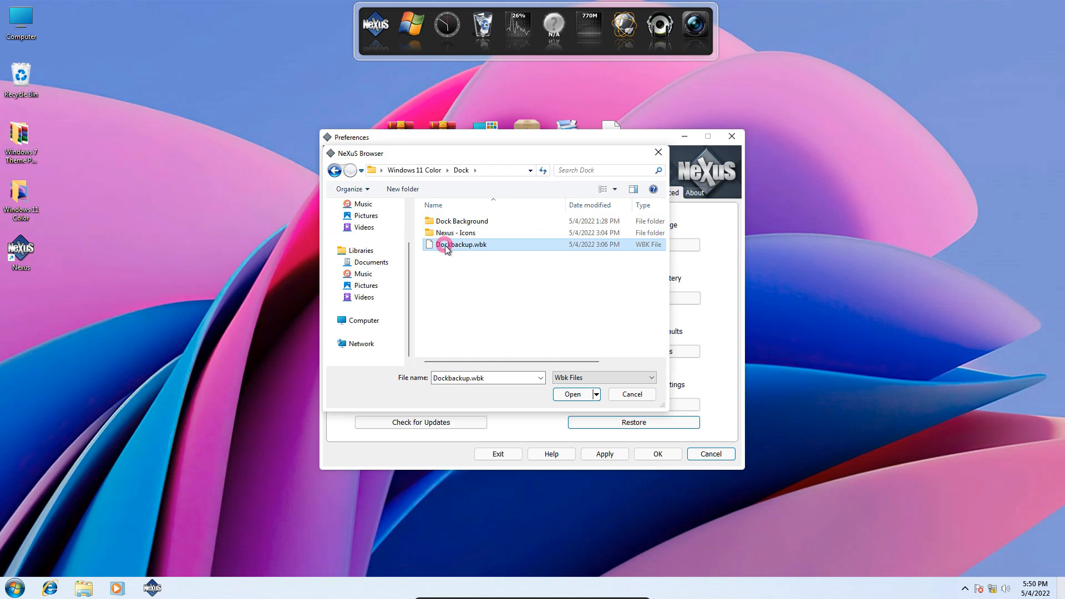
{"action": "left_click", "coordinate": [573, 394]}
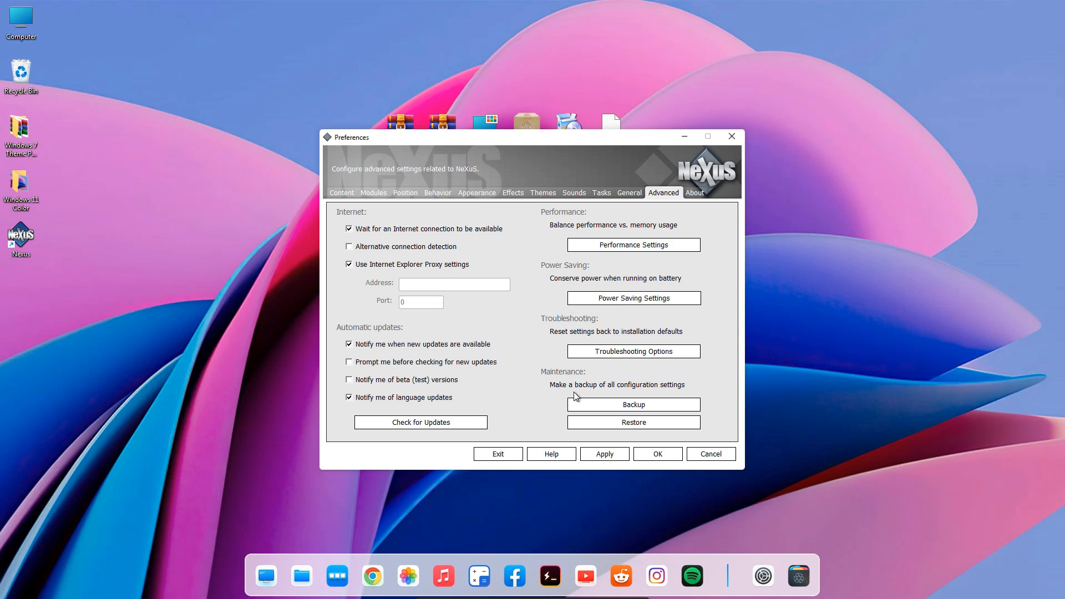
{"action": "left_click", "coordinate": [651, 457]}
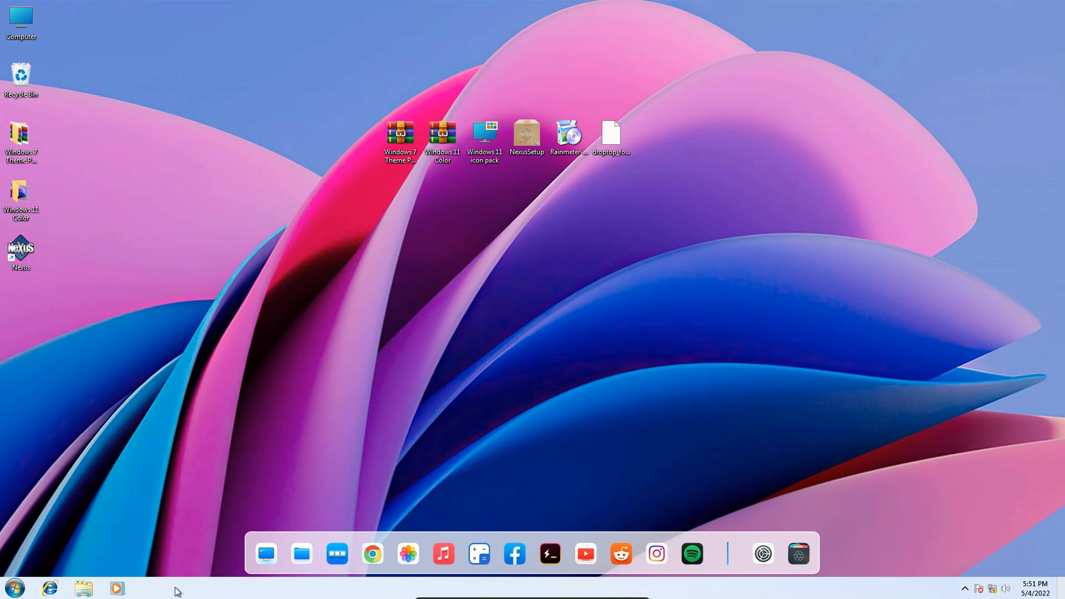
Move the Windows taskbar to the top edge of the desktop and hide it with the dock's taskbar toggle.
{"action": "left_click_drag", "start_coordinate": [174, 589], "coordinate": [416, 75]}
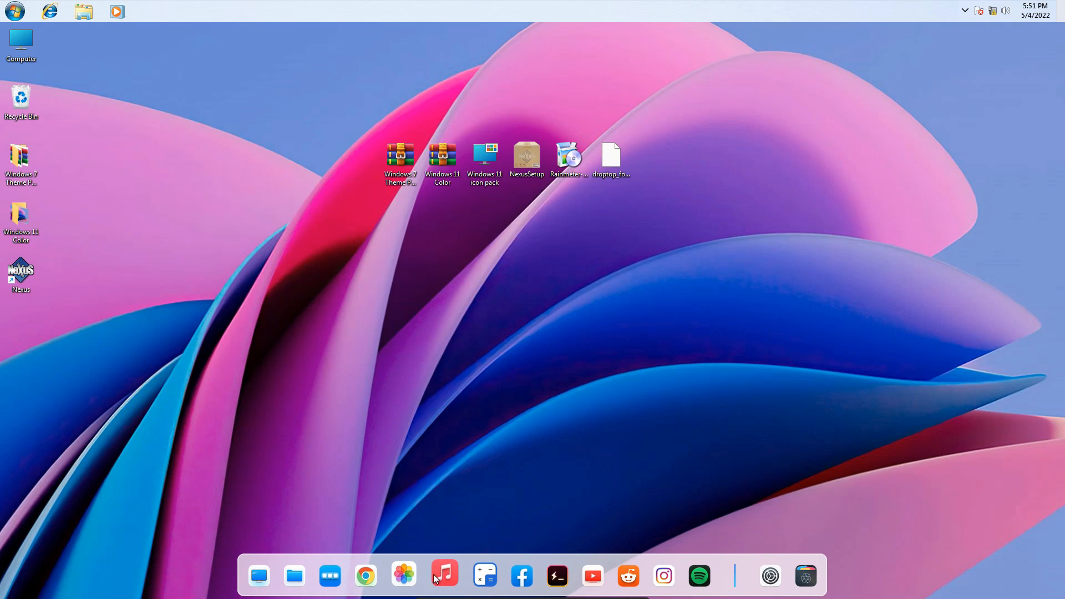
{"action": "left_click", "coordinate": [334, 571]}
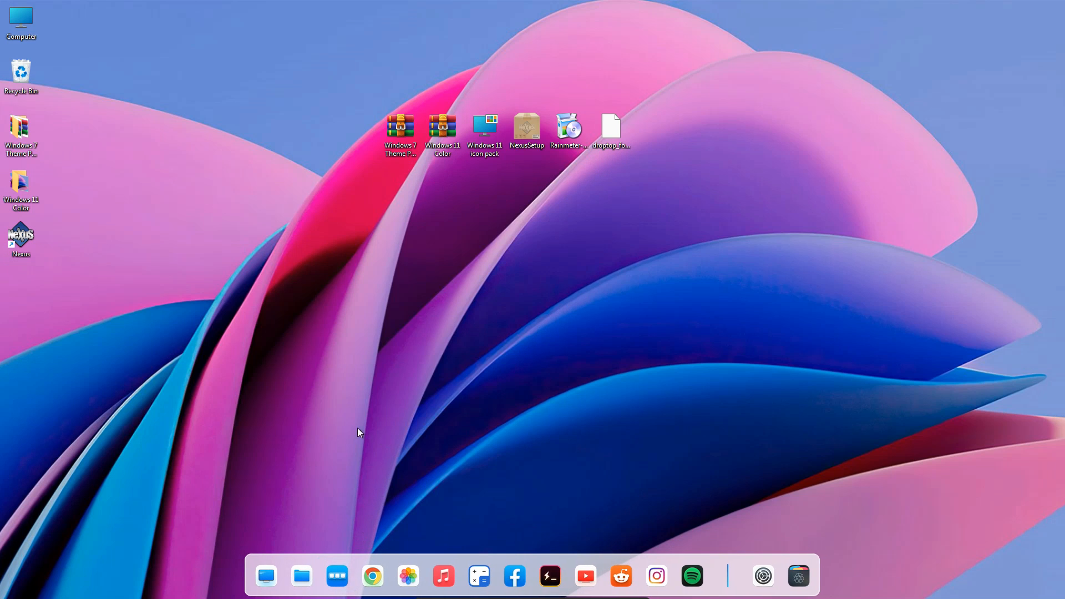
Try the dock's Computer shortcut by viewing the contents of Local Disk (C:), and close the window.
{"action": "left_click", "coordinate": [263, 576]}
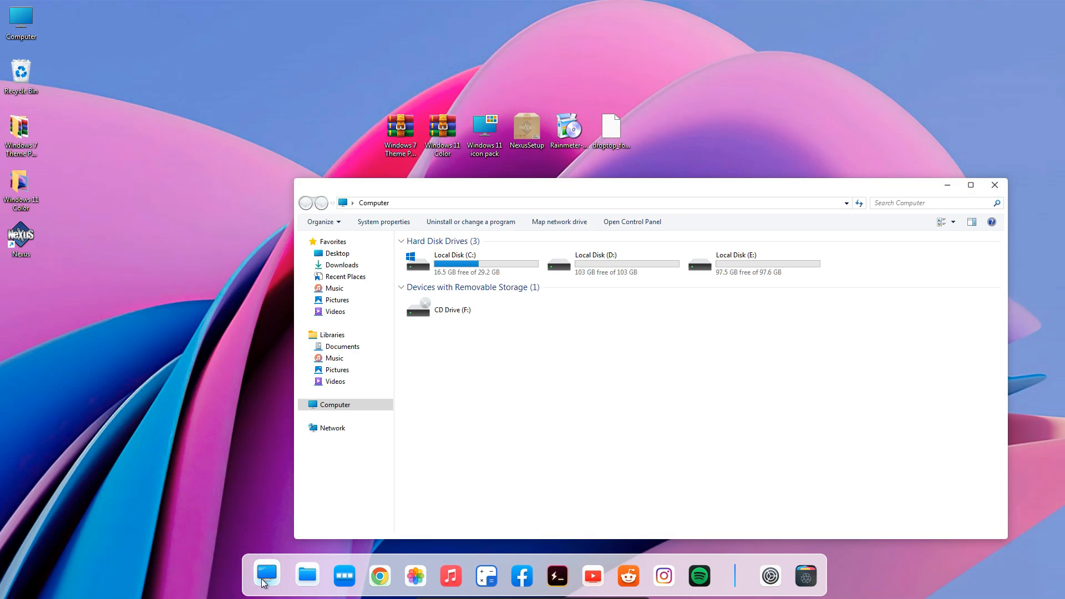
{"action": "left_click_drag", "start_coordinate": [474, 192], "coordinate": [369, 111]}
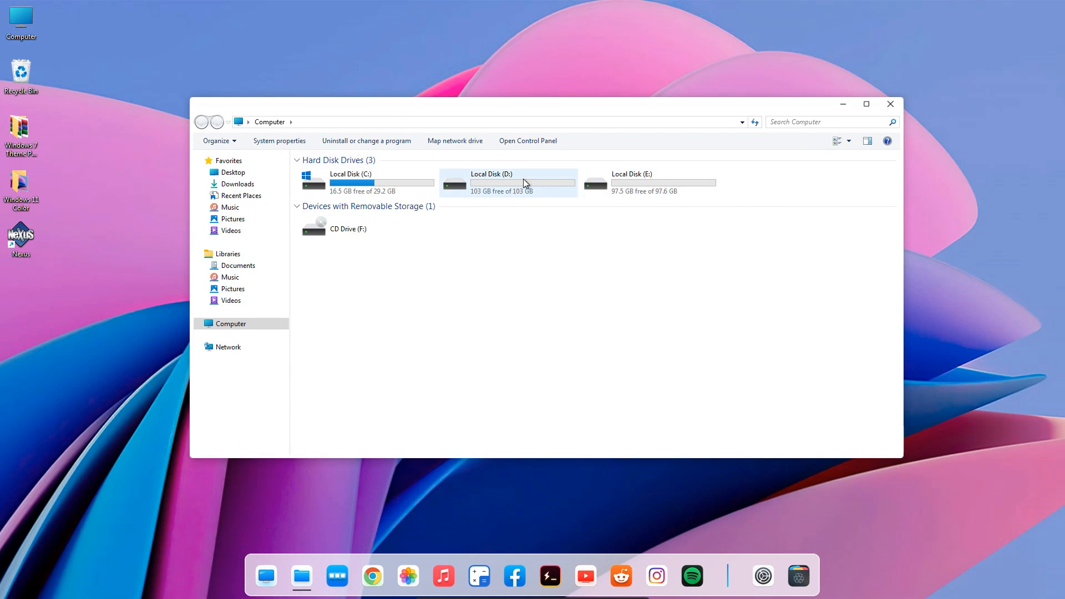
{"action": "double_click", "coordinate": [346, 179]}
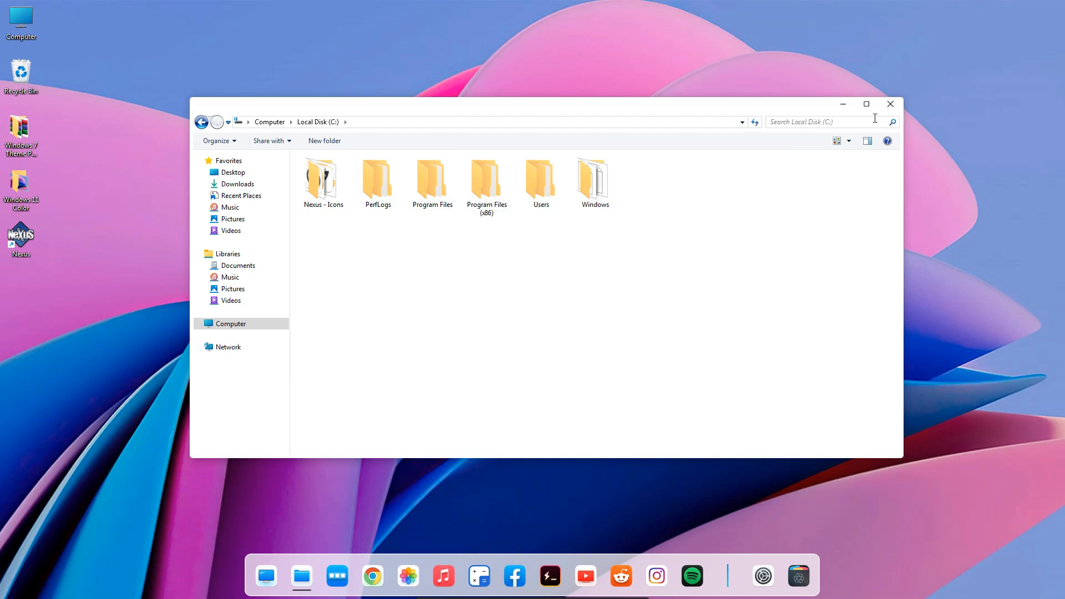
{"action": "left_click", "coordinate": [890, 104]}
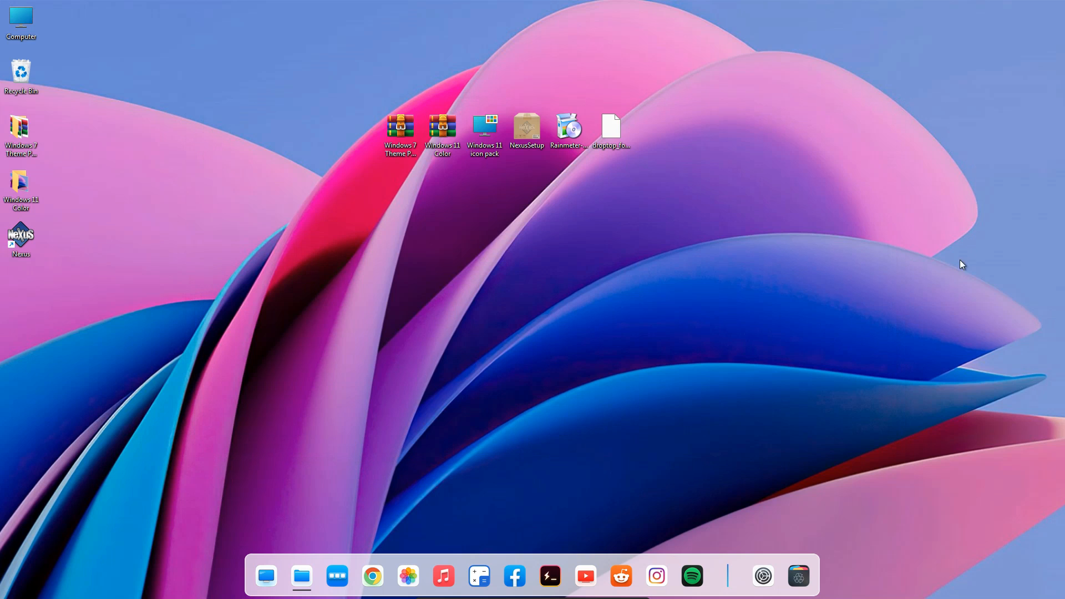
Install Rainmeter in English with the standard installation and run it on finishing.
{"action": "double_click", "coordinate": [572, 130]}
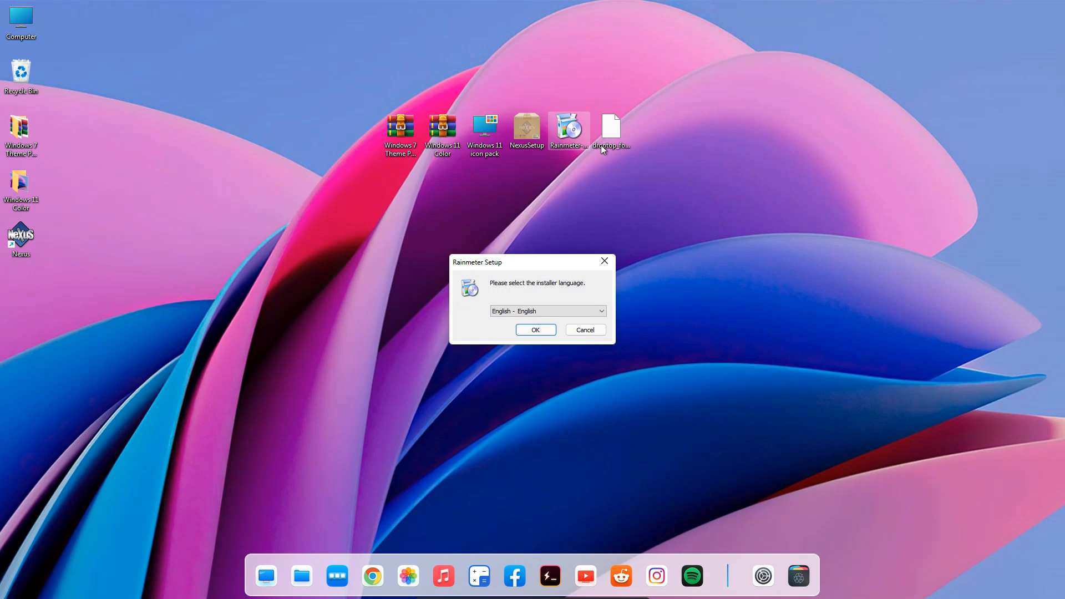
{"action": "left_click", "coordinate": [535, 329]}
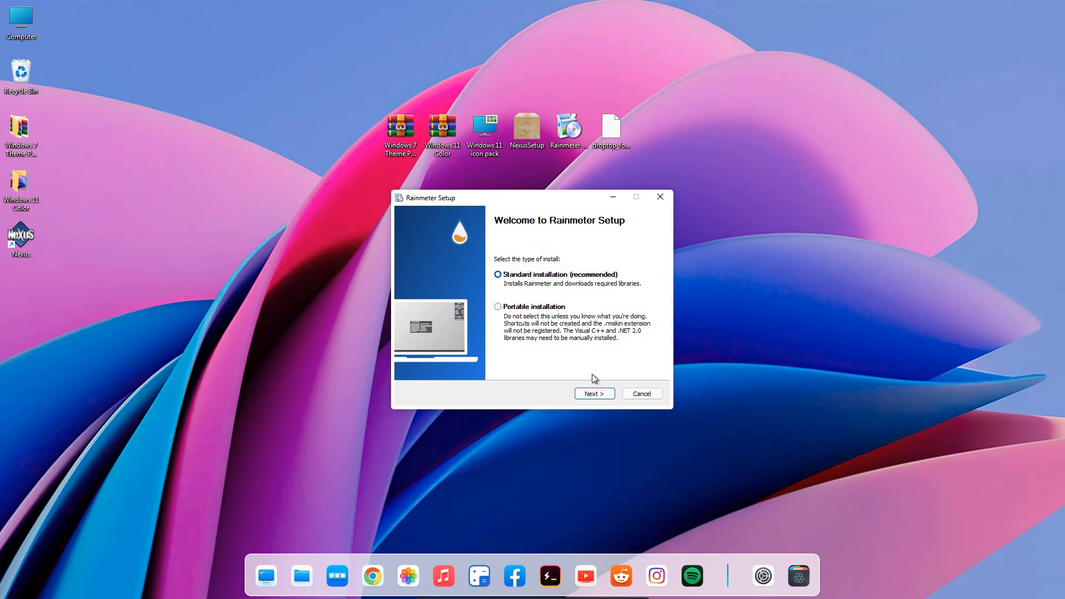
{"action": "left_click", "coordinate": [586, 392]}
{"action": "left_click", "coordinate": [586, 392]}
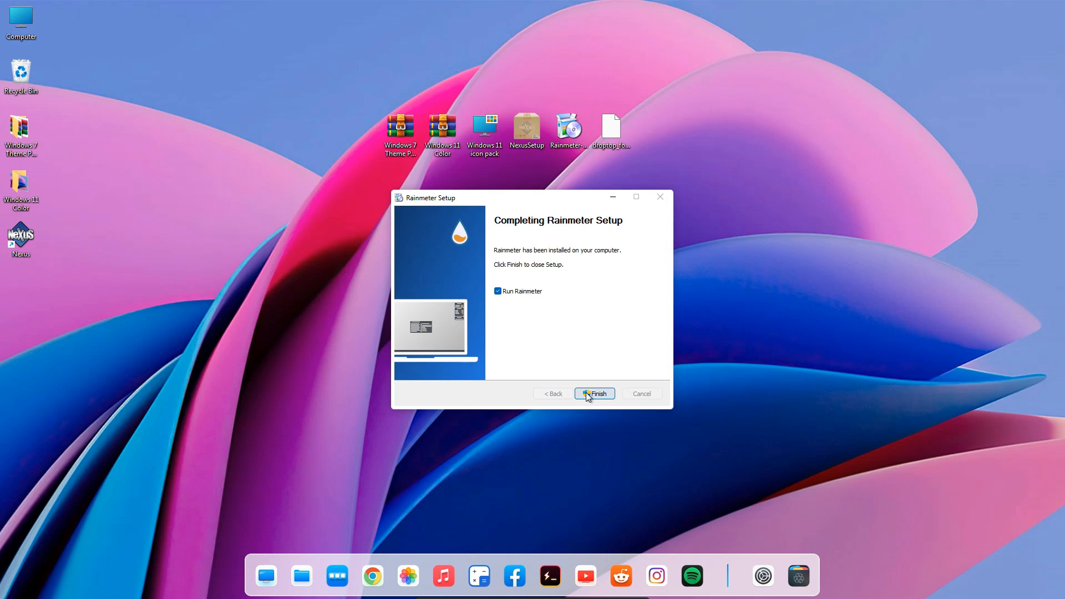
{"action": "left_click", "coordinate": [587, 394]}
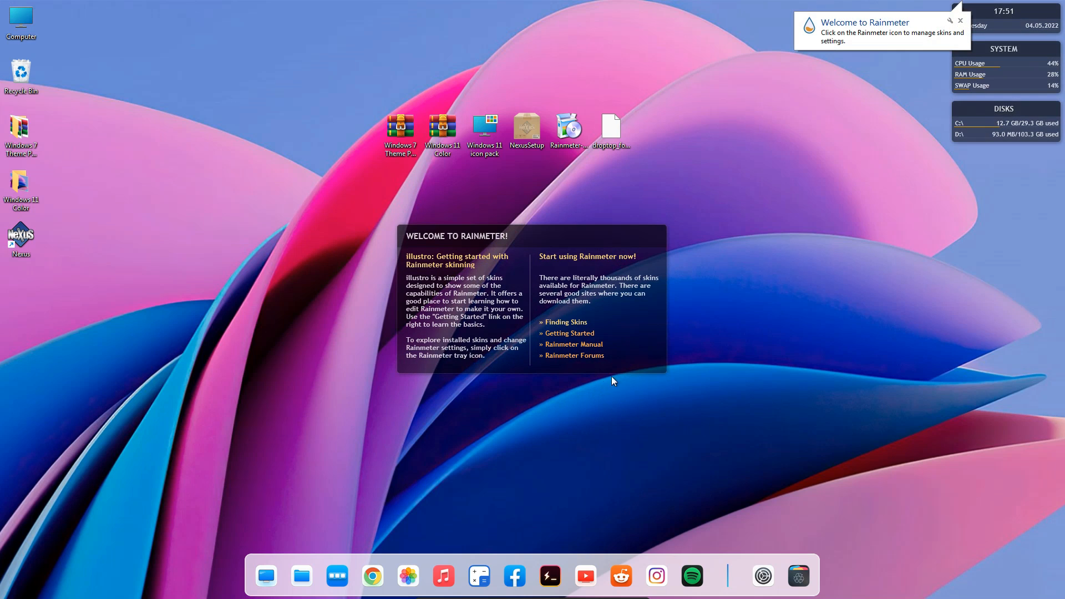
Unload Rainmeter's default Welcome, Disks, System and clock skins from the desktop.
{"action": "right_click", "coordinate": [625, 352]}
{"action": "left_click", "coordinate": [655, 477]}
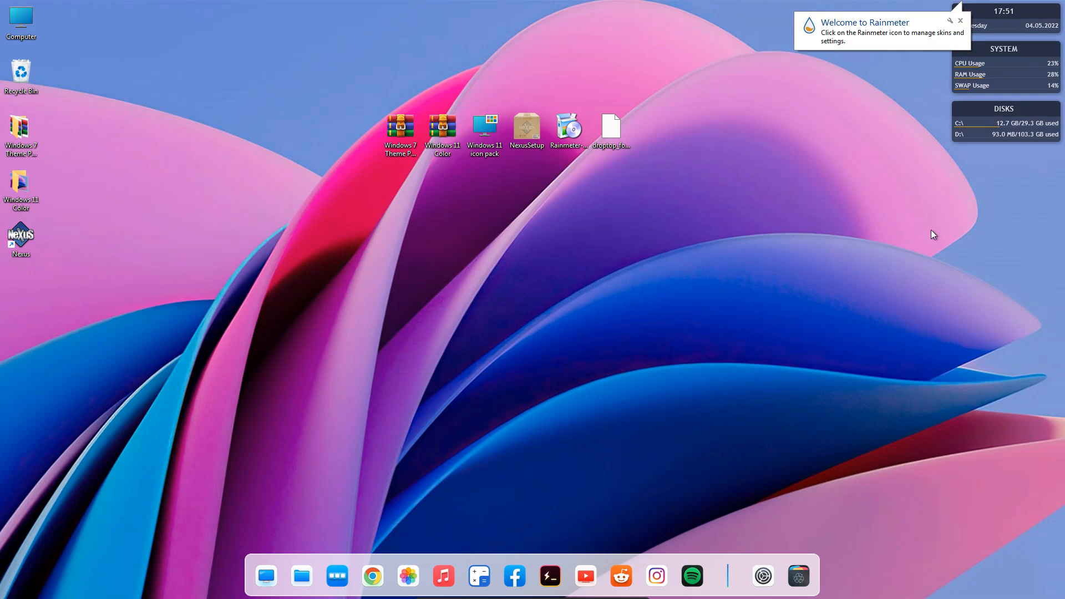
{"action": "right_click", "coordinate": [989, 139]}
{"action": "left_click", "coordinate": [998, 260]}
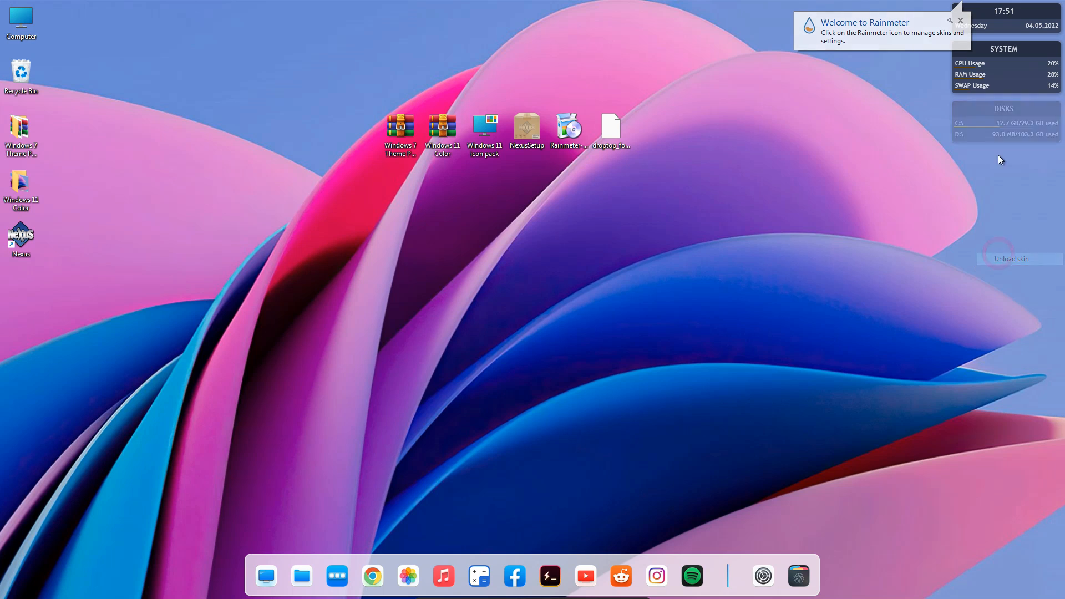
{"action": "right_click", "coordinate": [1003, 68]}
{"action": "left_click", "coordinate": [1007, 188]}
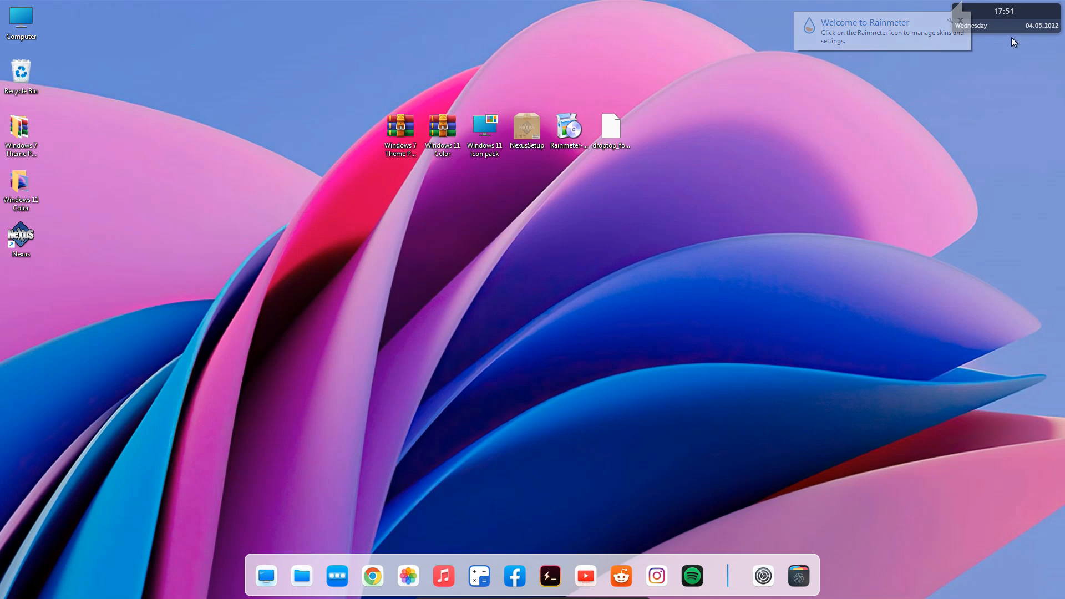
{"action": "right_click", "coordinate": [1010, 22]}
{"action": "left_click", "coordinate": [1008, 144]}
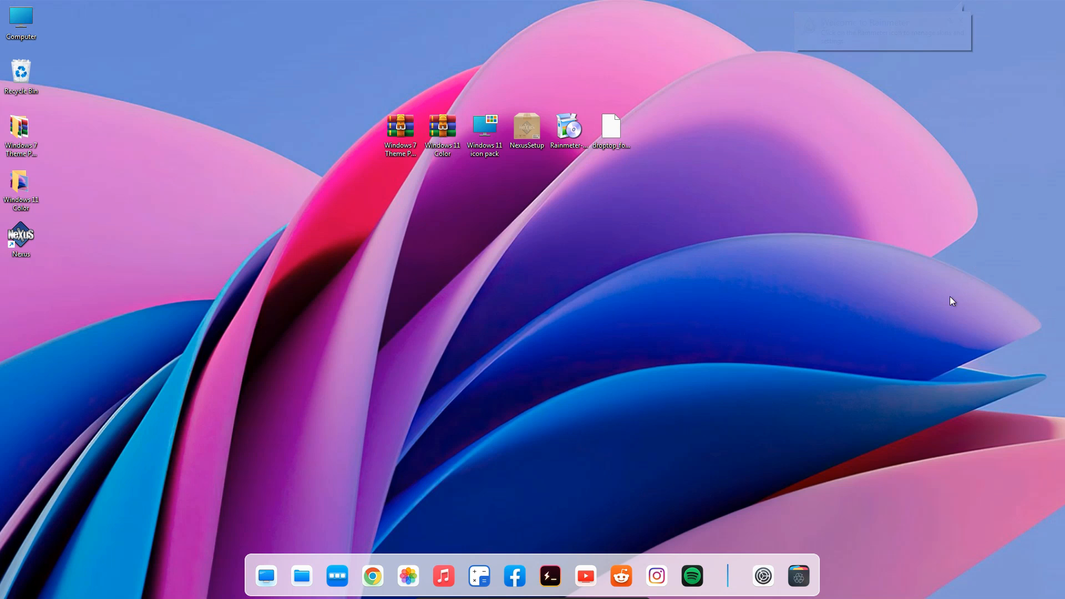
Install the Droptop Four skin package with its included skins loaded and choose English US as its language.
{"action": "left_click", "coordinate": [620, 130]}
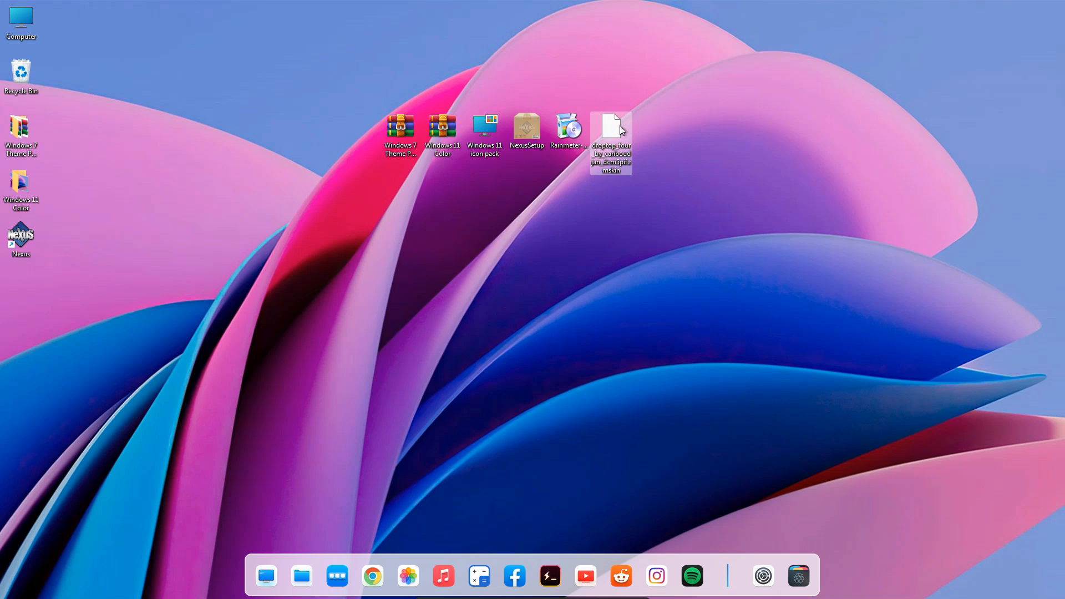
{"action": "double_click", "coordinate": [617, 126]}
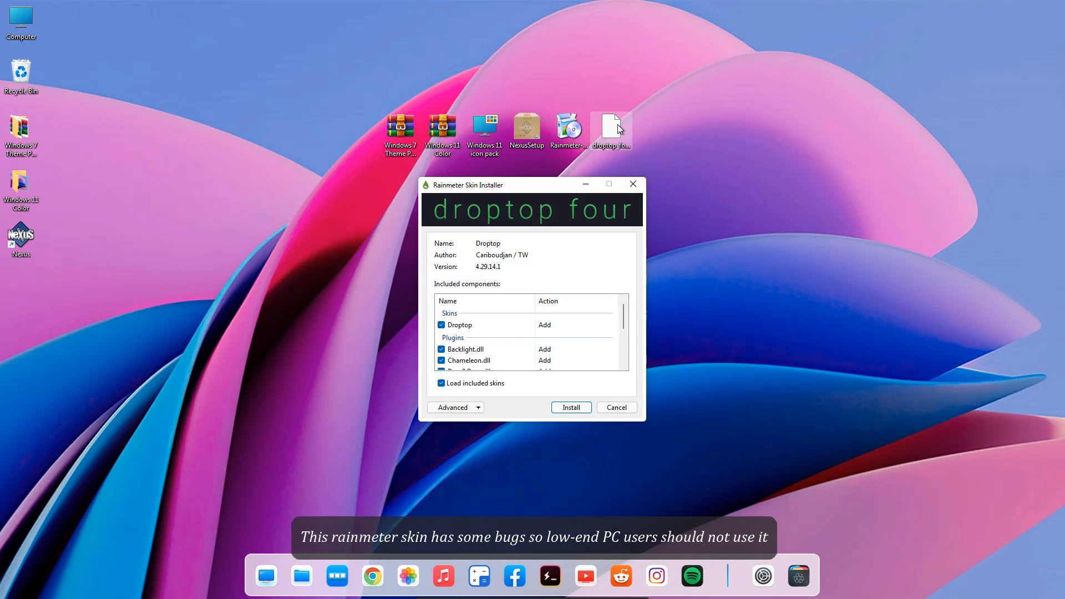
{"action": "left_click", "coordinate": [557, 411]}
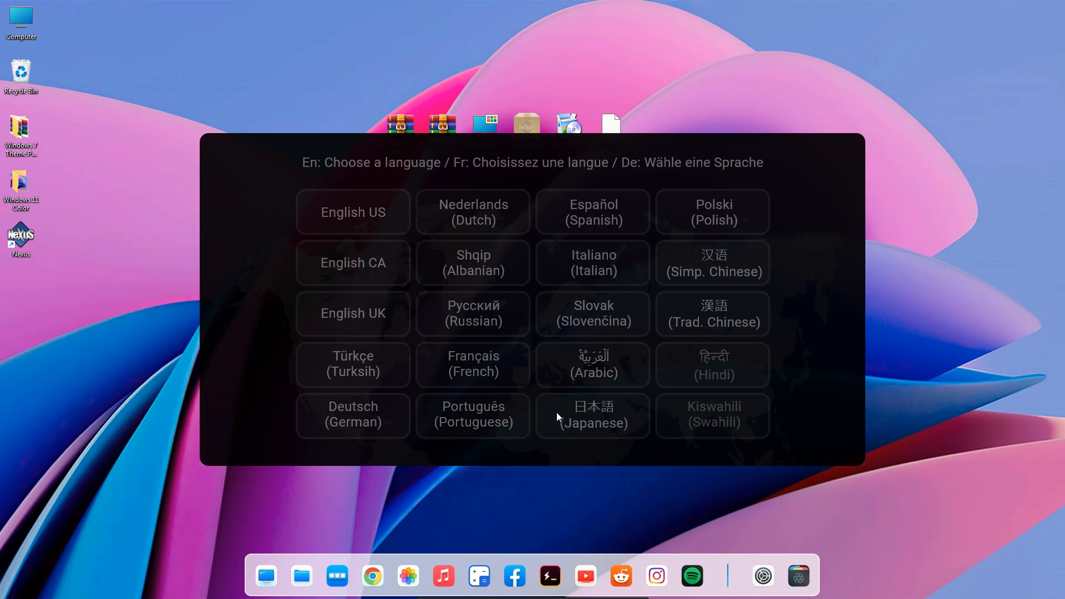
{"action": "left_click", "coordinate": [347, 223]}
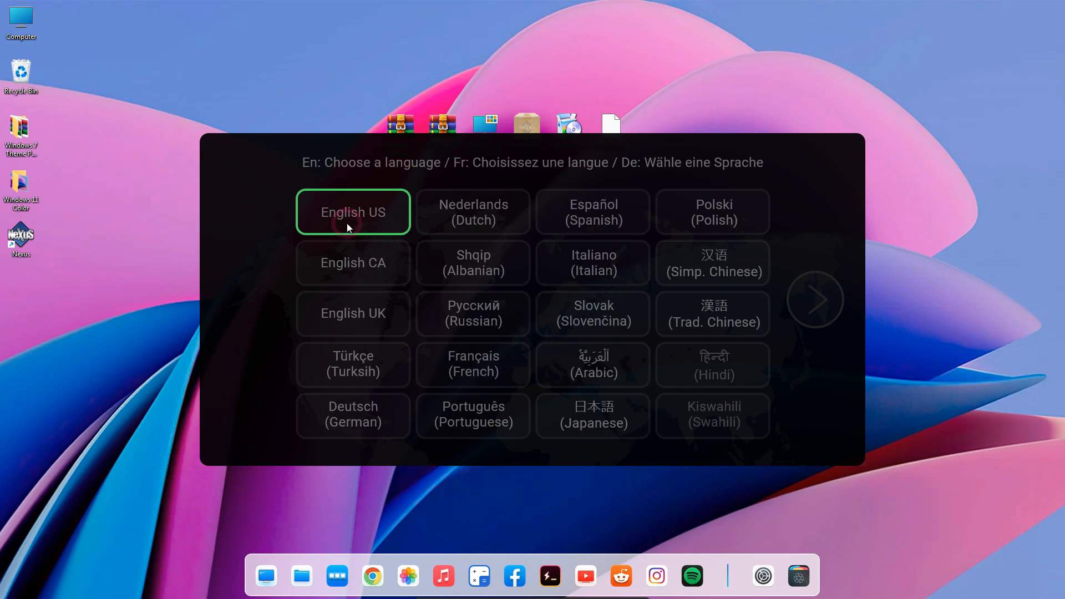
{"action": "left_click", "coordinate": [803, 289]}
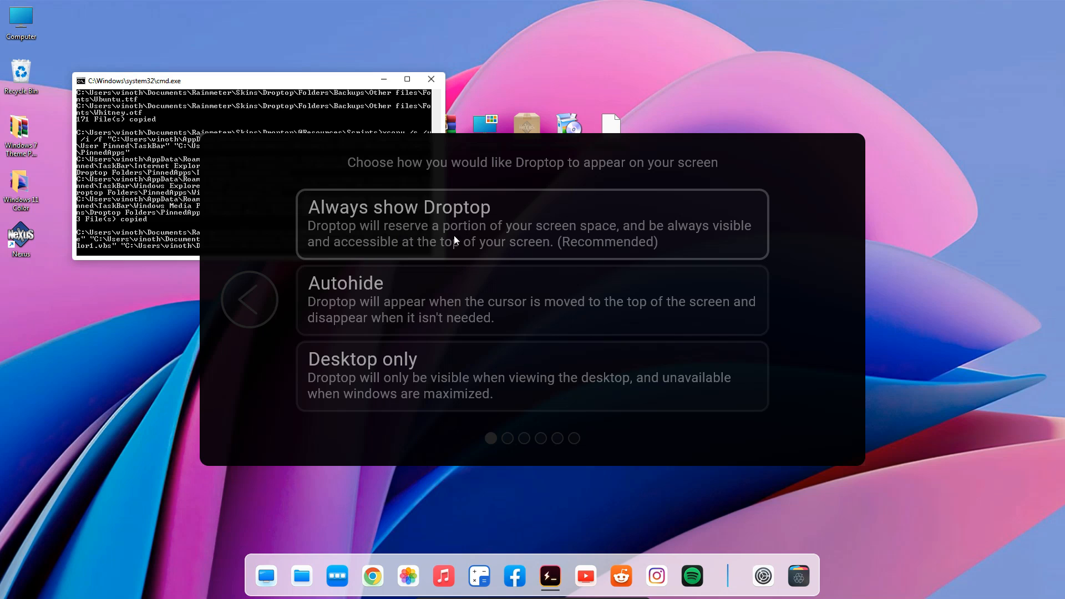
Set Droptop to Always show Droptop and choose Winamp as the preferred media player.
{"action": "left_click", "coordinate": [512, 236]}
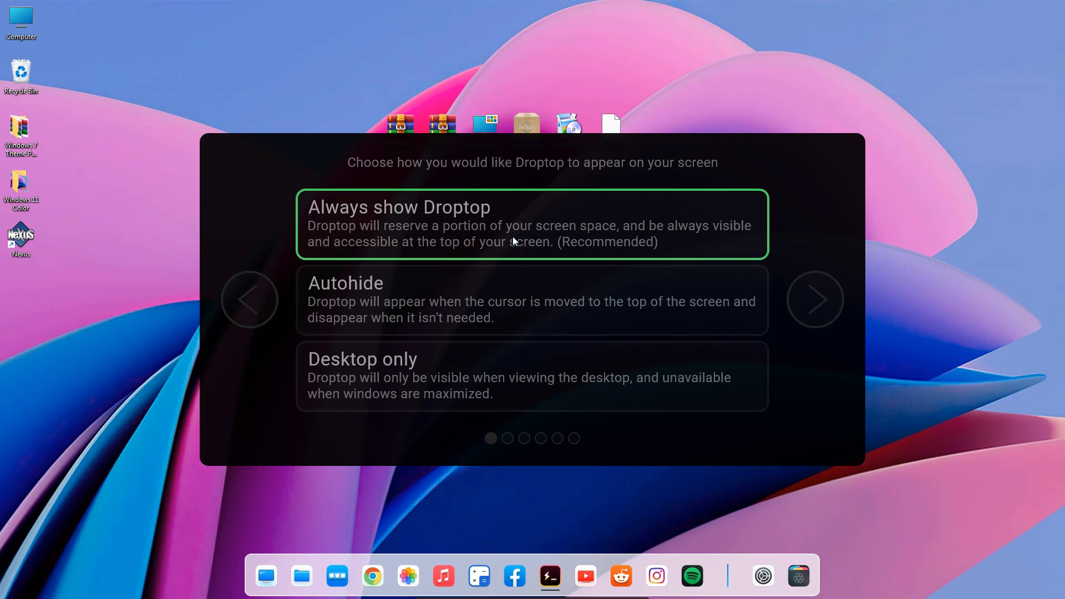
{"action": "left_click", "coordinate": [804, 302]}
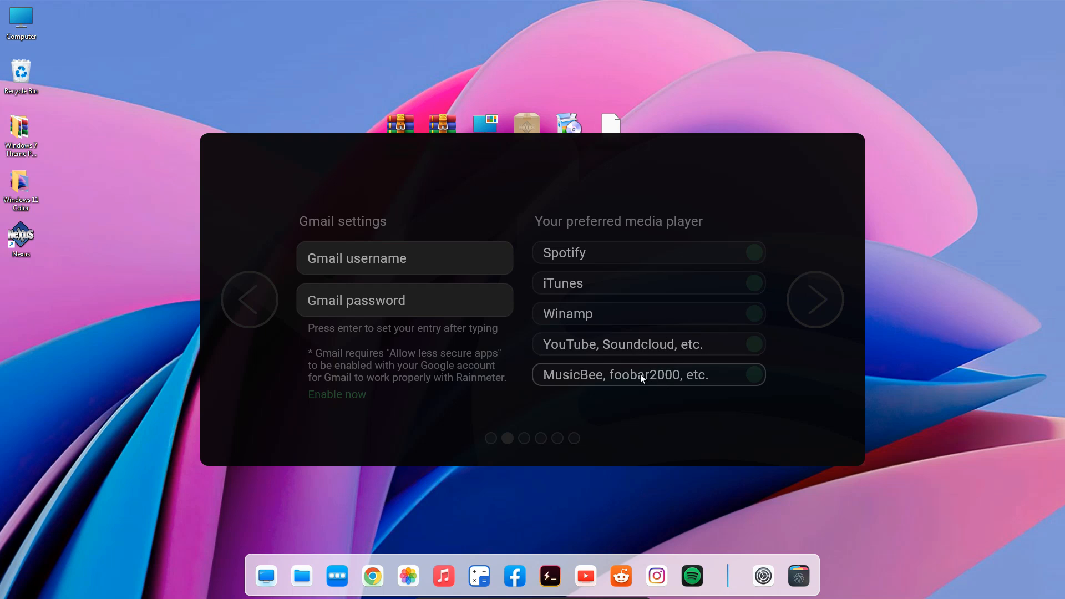
{"action": "left_click", "coordinate": [583, 320]}
Give the Droptop dropdown bar the Windows logo home button and the Small (Recommended) size.
{"action": "left_click", "coordinate": [797, 320]}
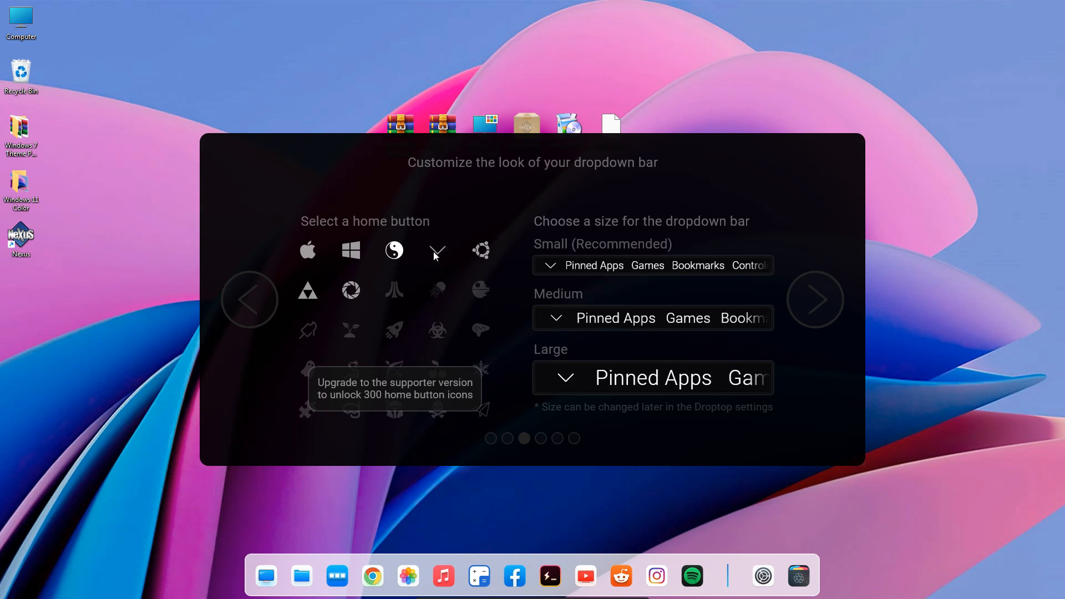
{"action": "left_click", "coordinate": [346, 254]}
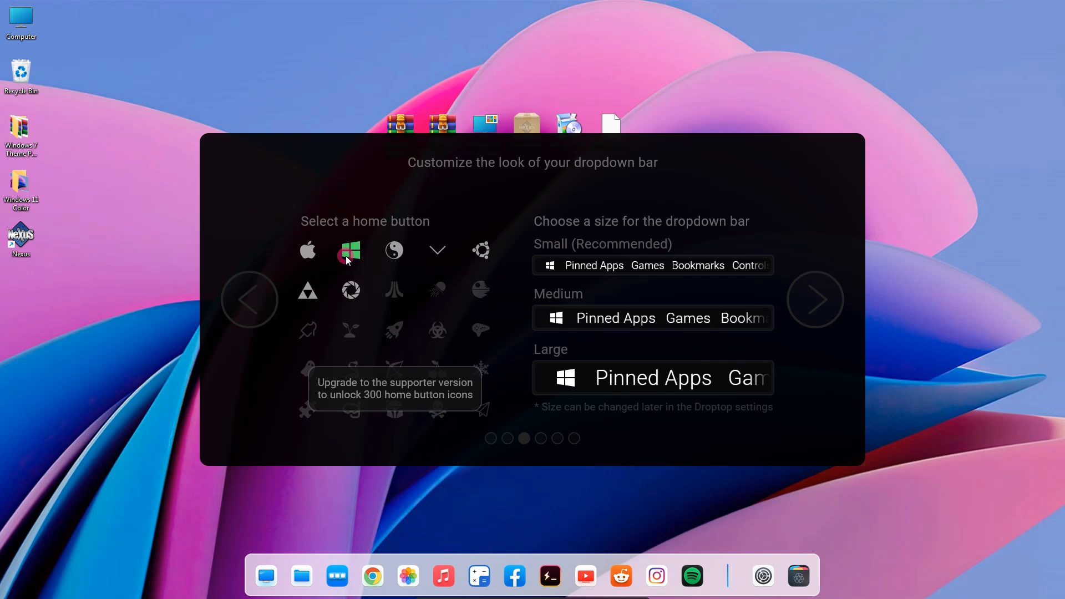
{"action": "left_click", "coordinate": [555, 266]}
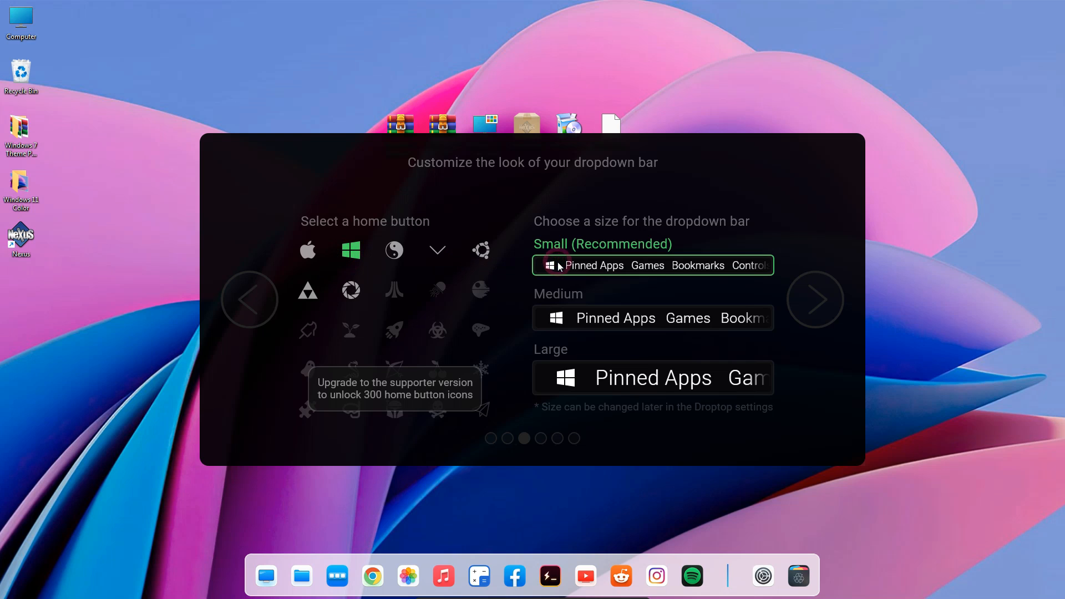
Choose the Default color option and the Free Basic version, then finish the Droptop setup without becoming a supporter.
{"action": "left_click", "coordinate": [811, 289]}
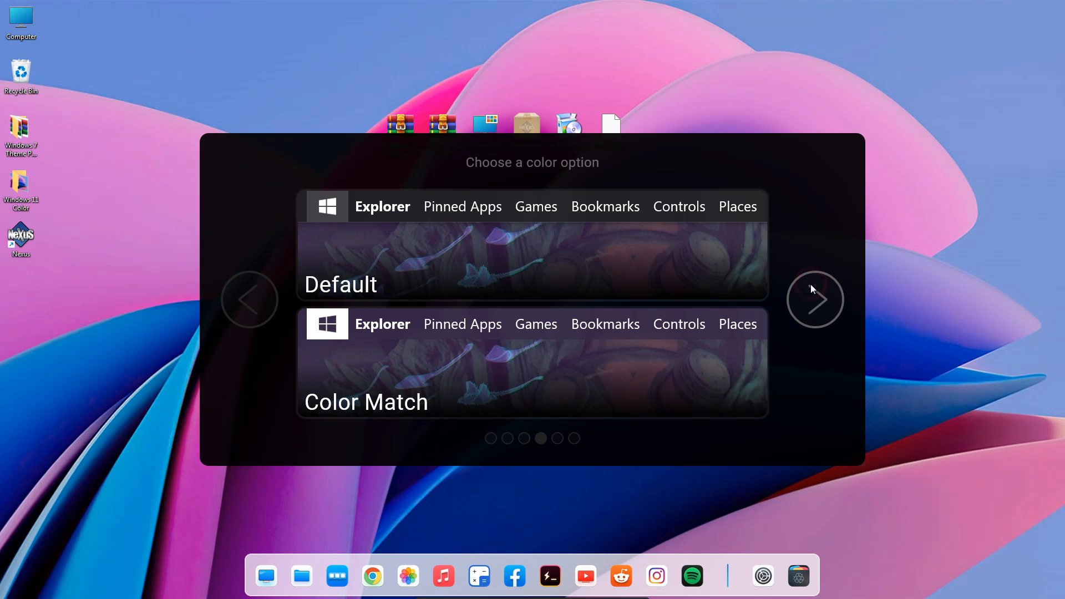
{"action": "left_click", "coordinate": [647, 231]}
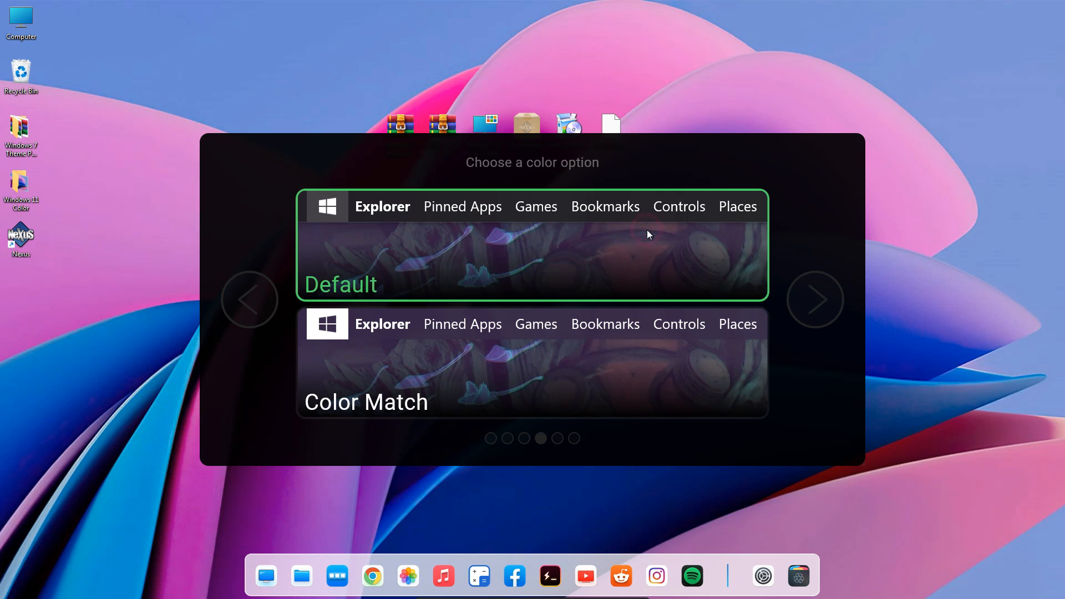
{"action": "left_click", "coordinate": [817, 292]}
{"action": "left_click", "coordinate": [713, 288]}
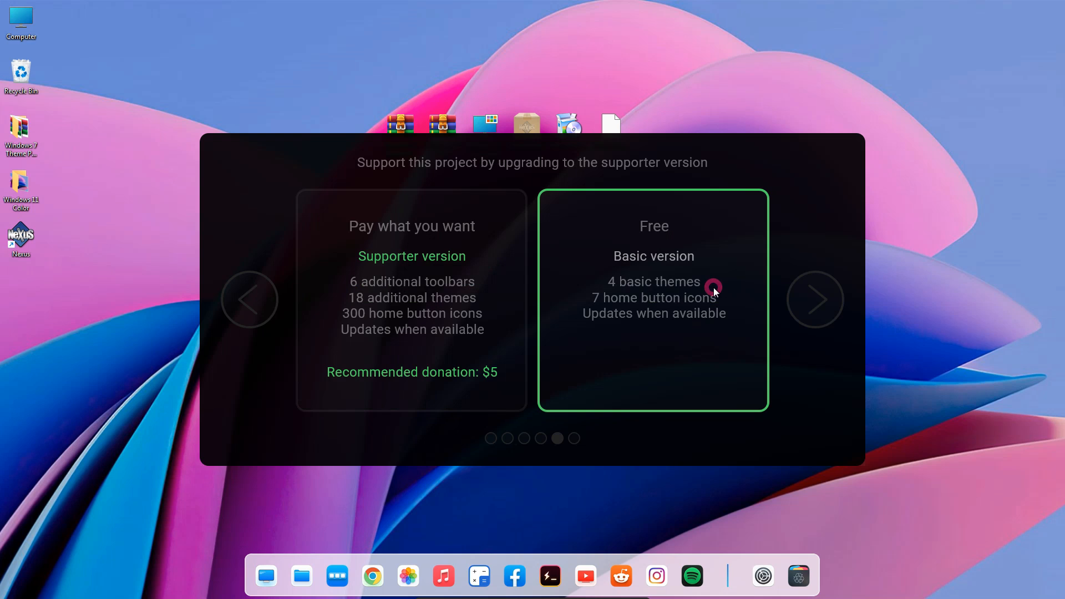
{"action": "left_click", "coordinate": [810, 292]}
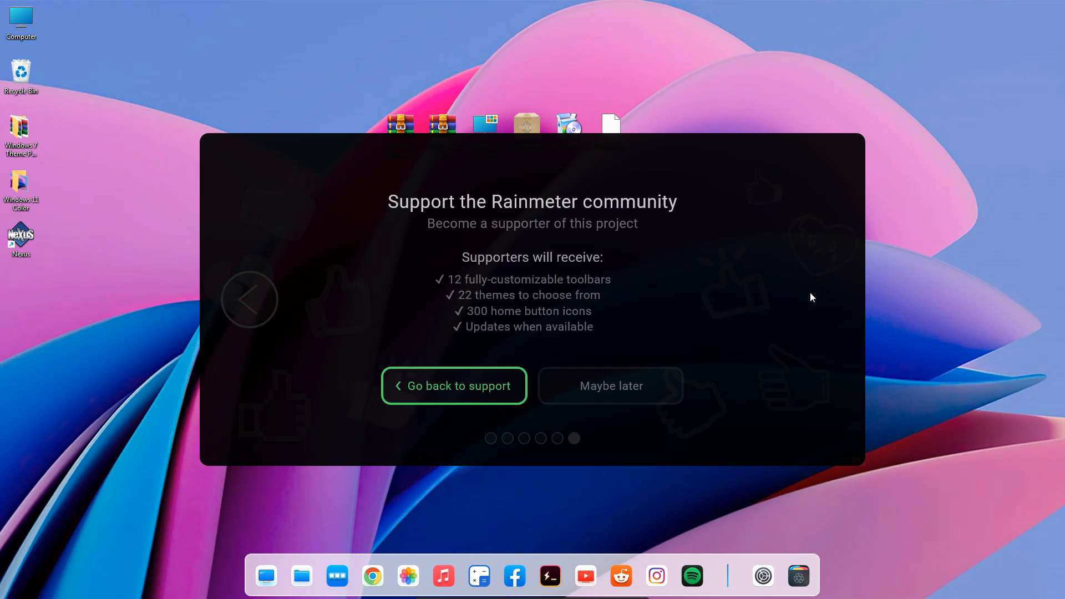
{"action": "left_click", "coordinate": [632, 385]}
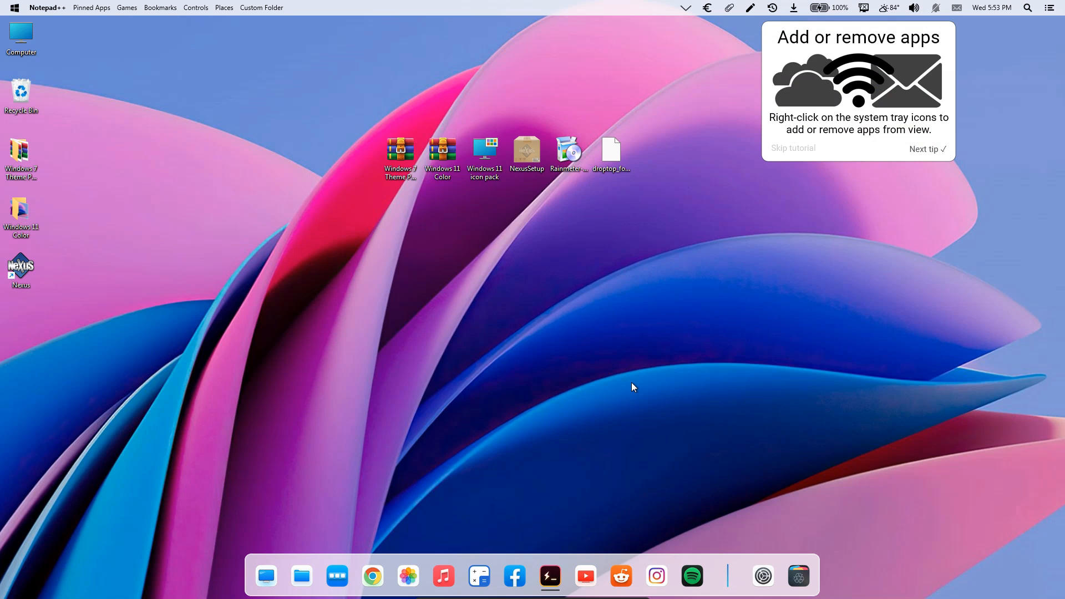
Go through and dismiss the Droptop tutorial tips shown over the desktop.
{"action": "left_click", "coordinate": [925, 151]}
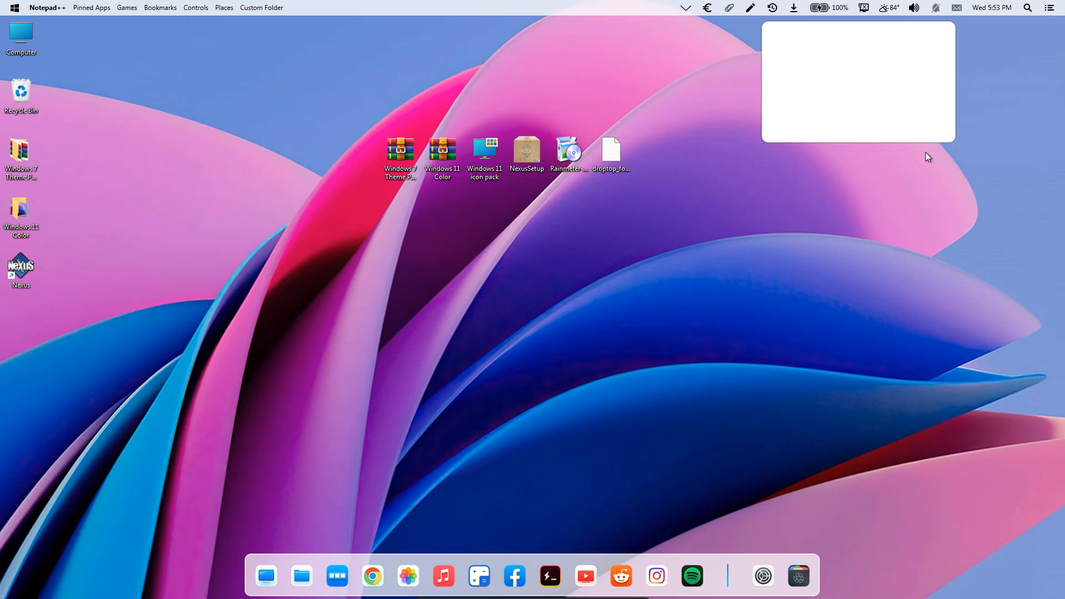
{"action": "left_click", "coordinate": [271, 164]}
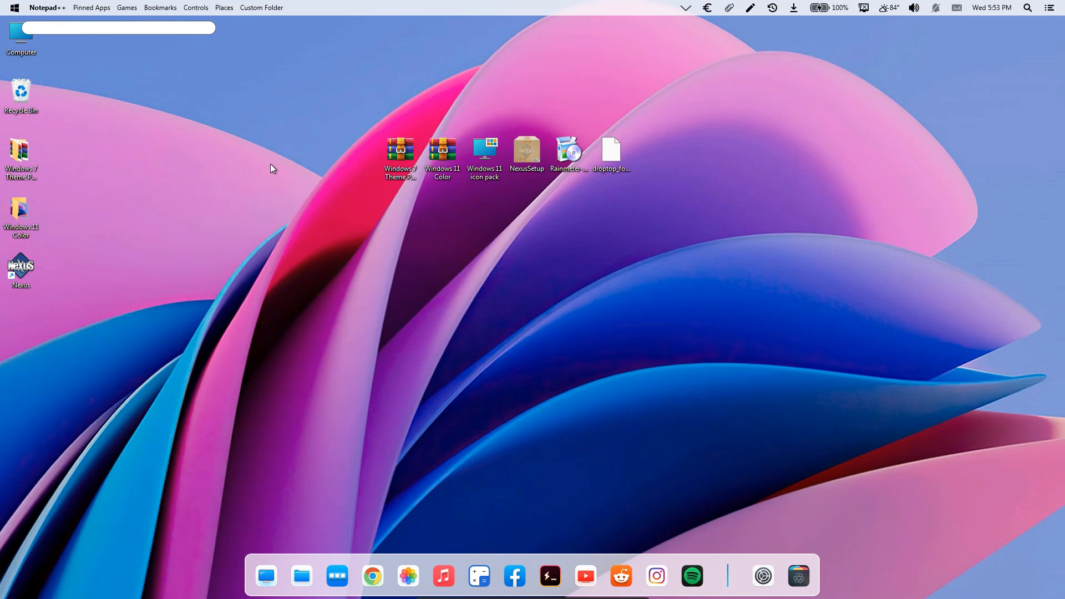
{"action": "left_click", "coordinate": [600, 161]}
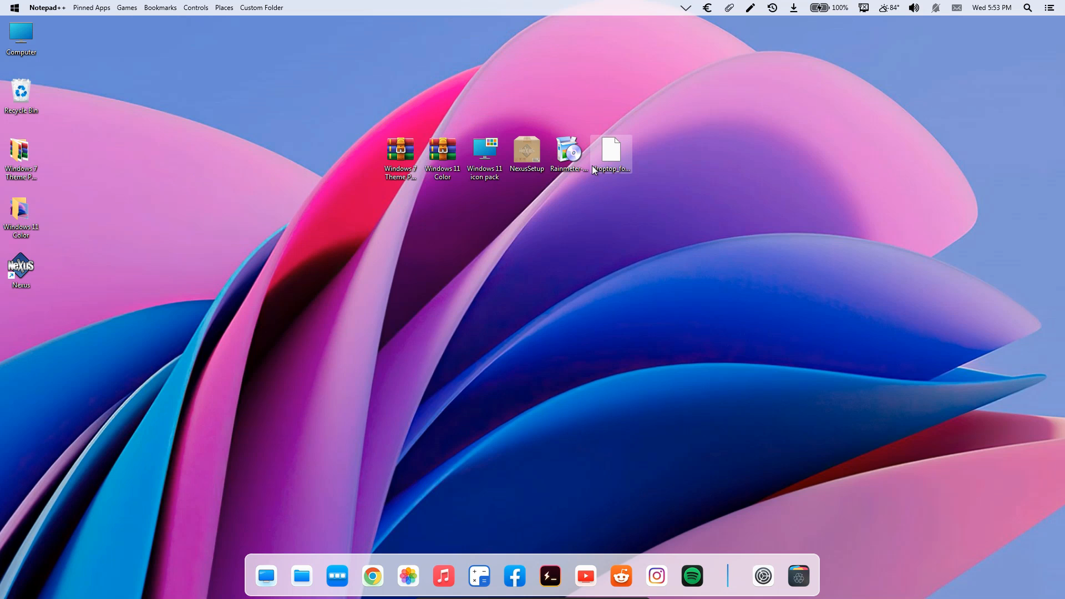
In Droptop's Appearance settings, set the Highlight color to R 0 and B 255 and apply it.
{"action": "right_click", "coordinate": [330, 9]}
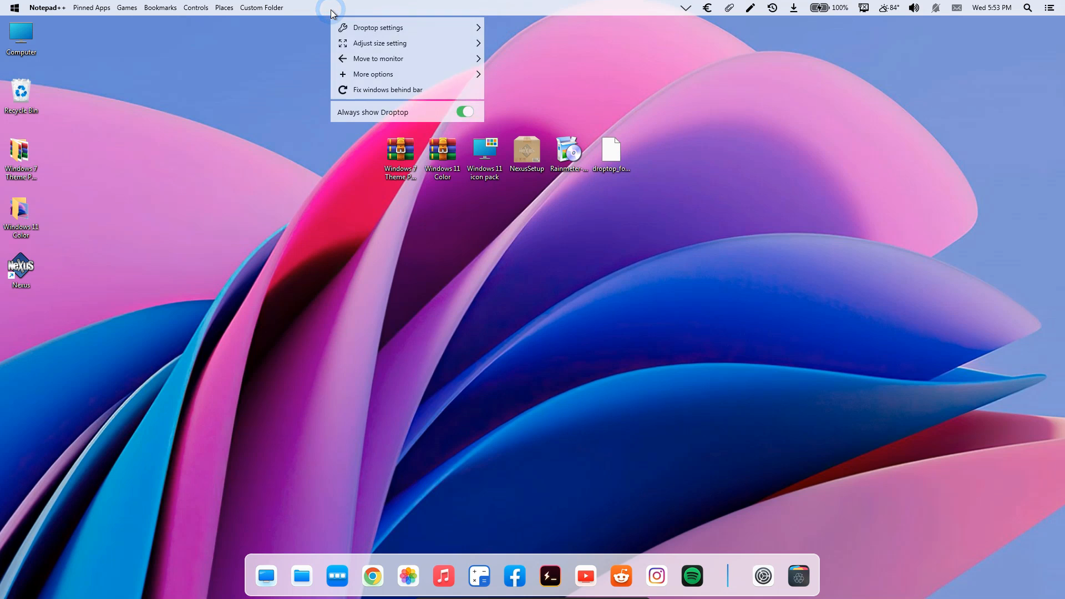
{"action": "mouse_move", "coordinate": [413, 29]}
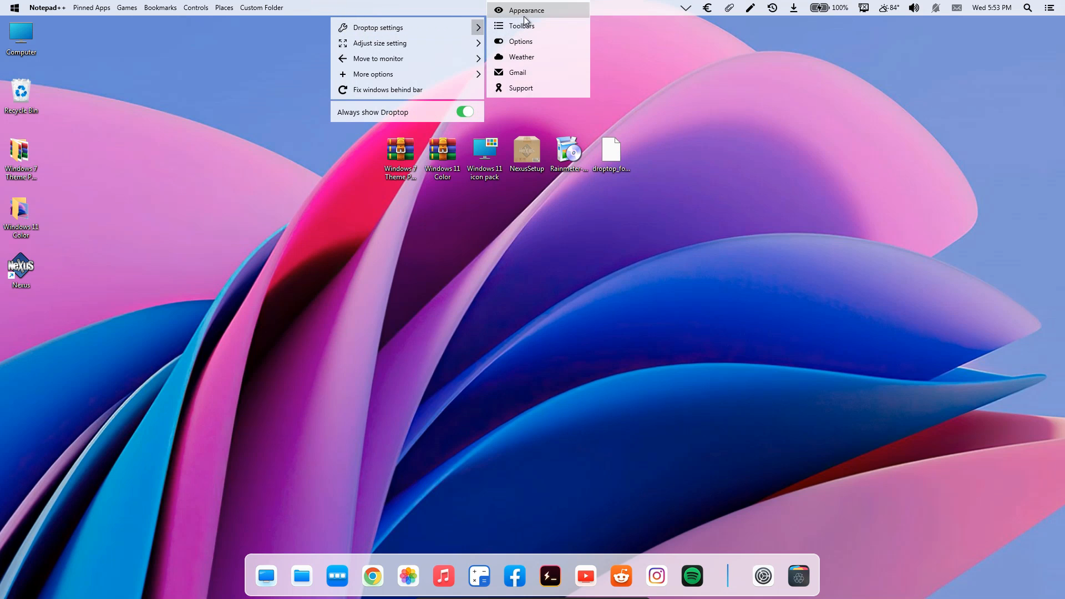
{"action": "left_click", "coordinate": [543, 12]}
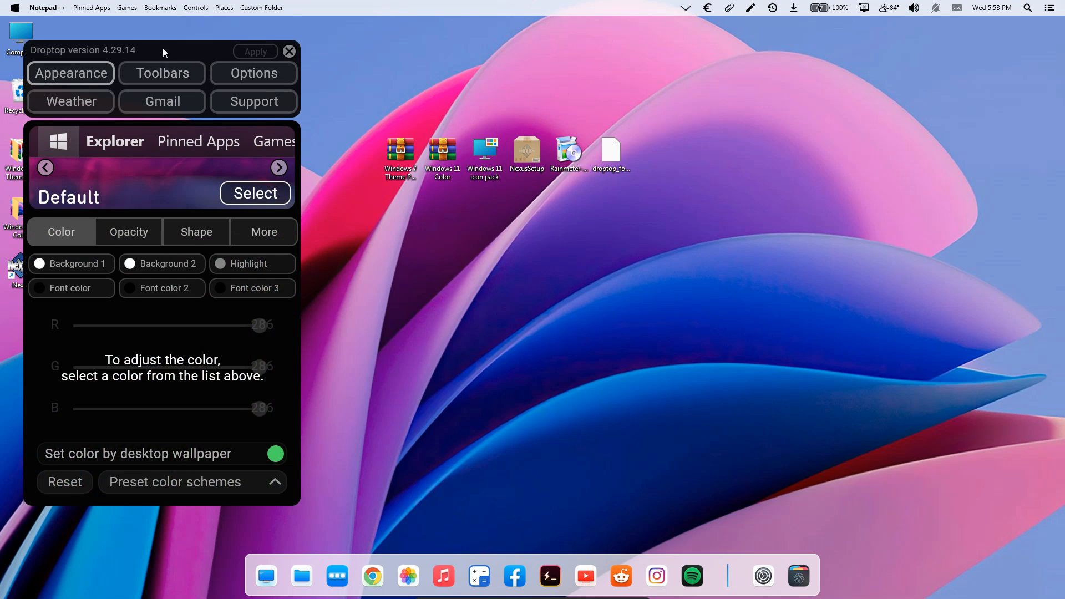
{"action": "left_click_drag", "start_coordinate": [163, 48], "coordinate": [389, 53]}
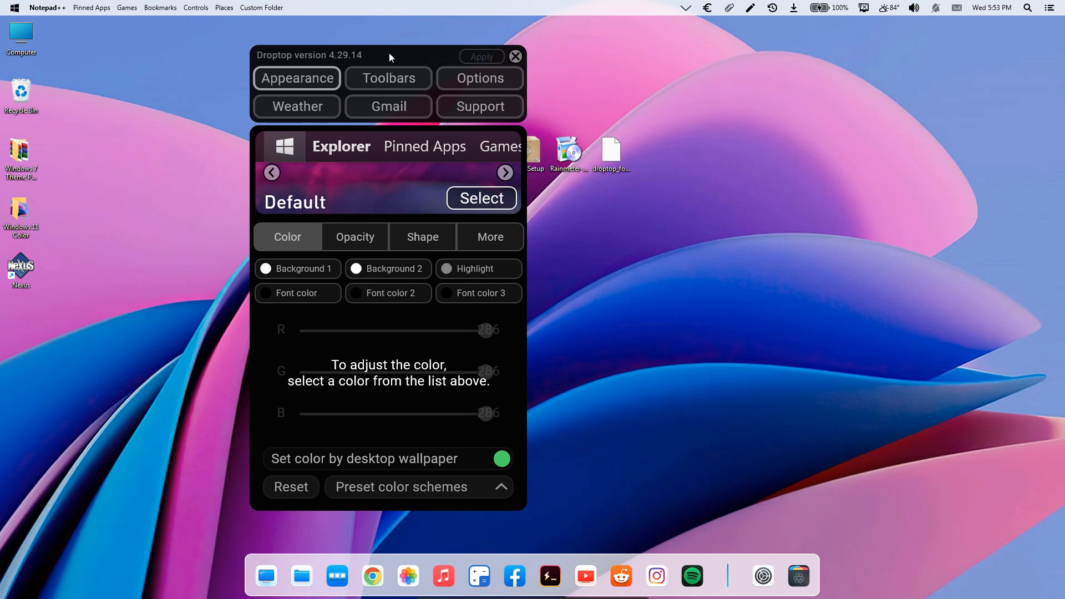
{"action": "left_click", "coordinate": [293, 269]}
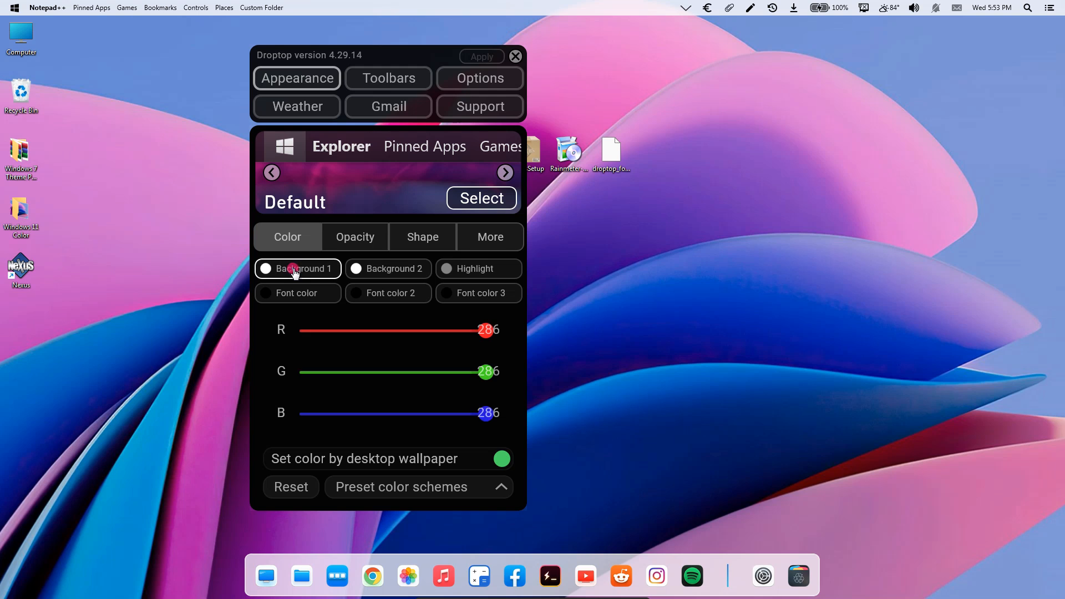
{"action": "left_click", "coordinate": [468, 270]}
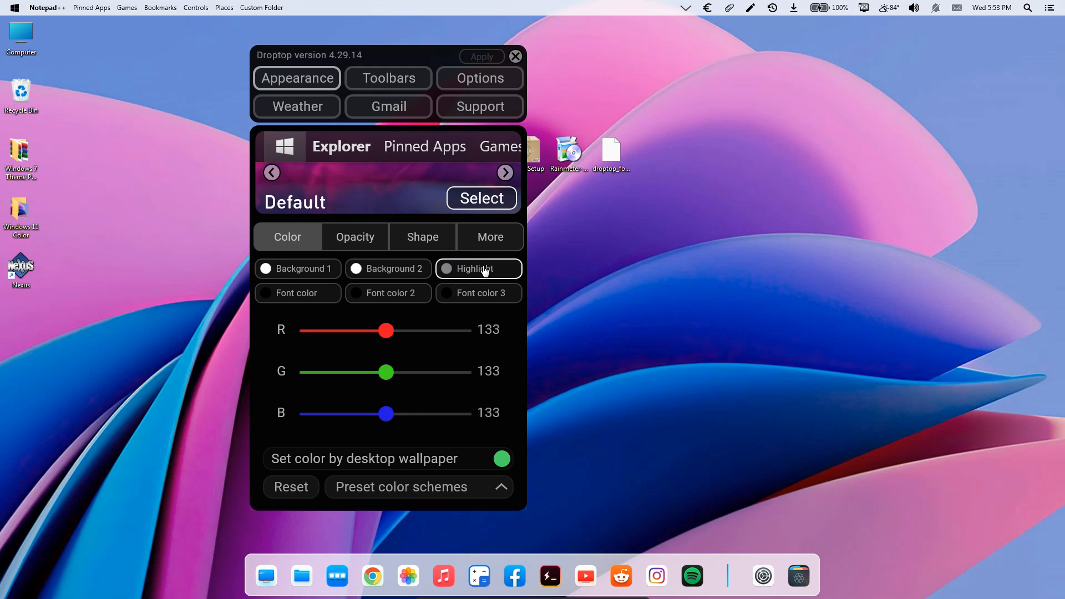
{"action": "left_click_drag", "start_coordinate": [389, 337], "coordinate": [290, 339]}
{"action": "left_click_drag", "start_coordinate": [390, 421], "coordinate": [478, 415]}
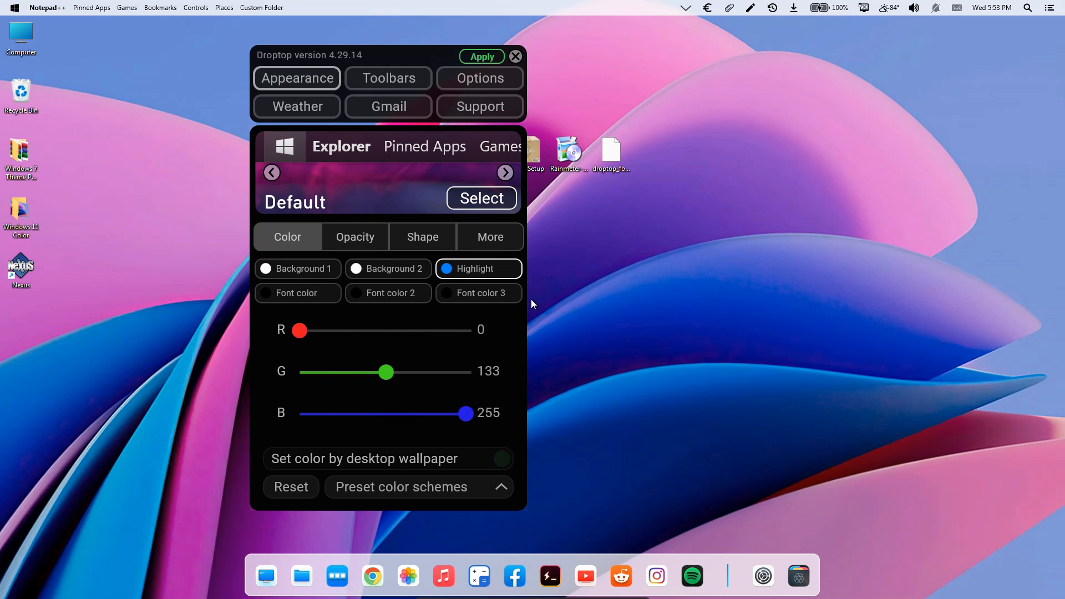
{"action": "left_click", "coordinate": [471, 61]}
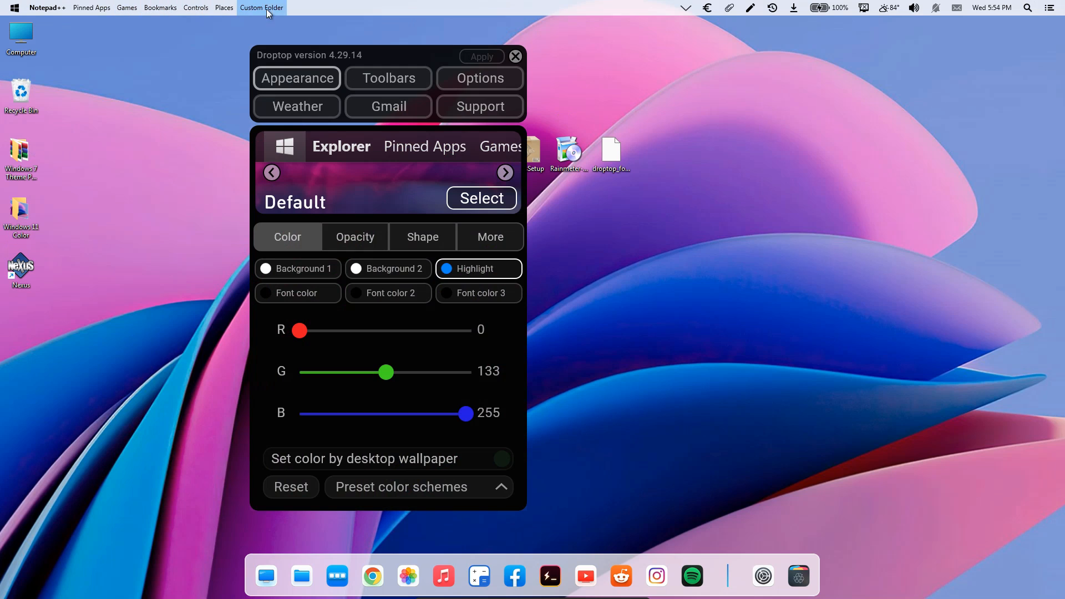
Set the Droptop bar opacity to 194 and slightly lower the dropdown menu opacity.
{"action": "left_click", "coordinate": [361, 239]}
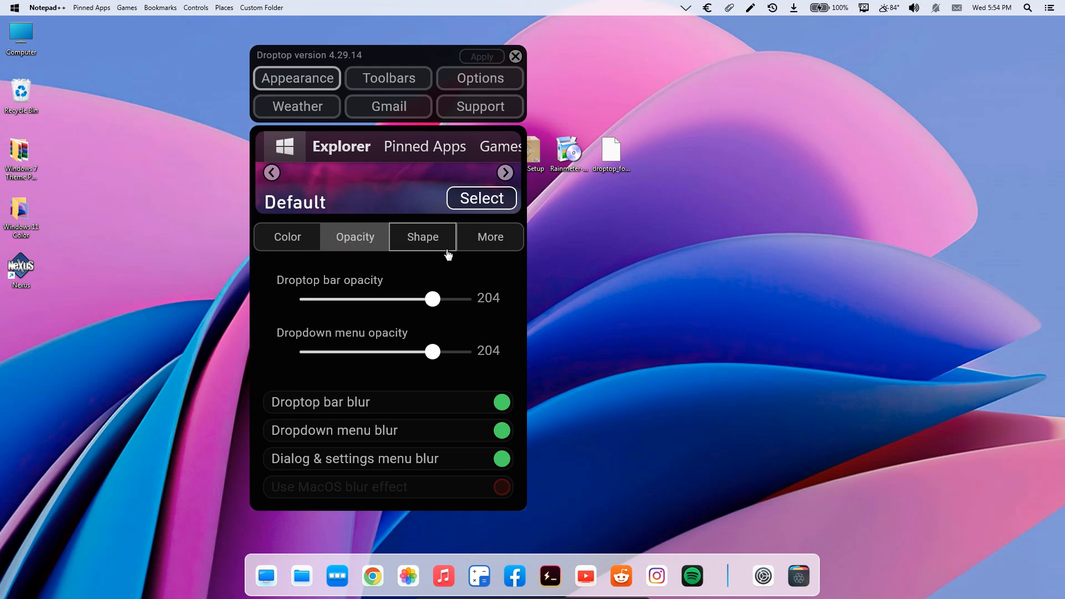
{"action": "left_click_drag", "start_coordinate": [432, 300], "coordinate": [426, 301]}
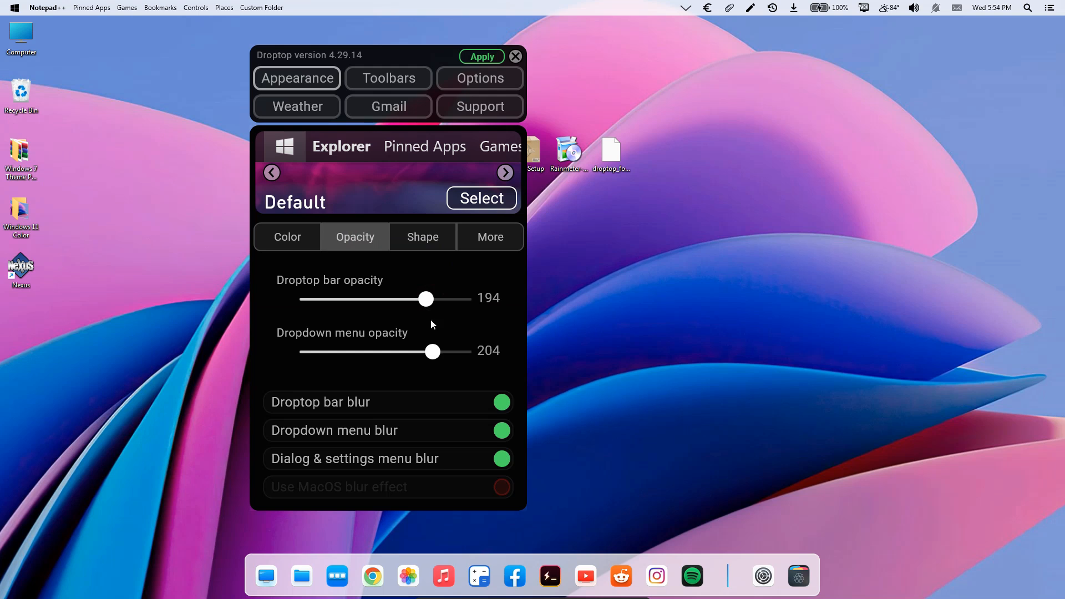
{"action": "left_click_drag", "start_coordinate": [437, 355], "coordinate": [427, 355]}
Enable Rounded menu corners and Skew highlight shape for Droptop, apply the changes and close its settings.
{"action": "left_click", "coordinate": [435, 244]}
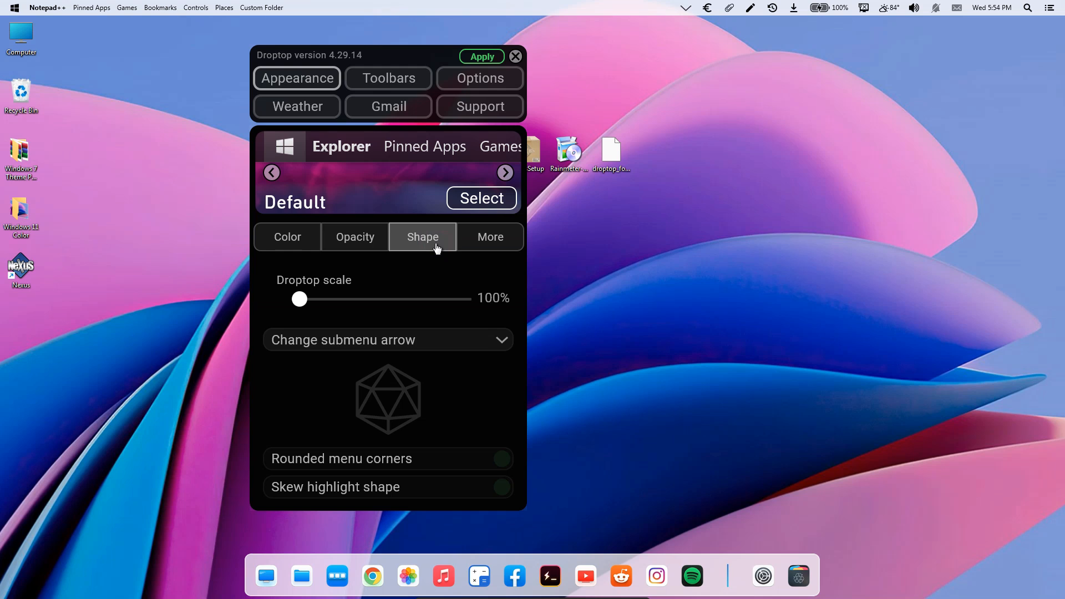
{"action": "left_click", "coordinate": [511, 464]}
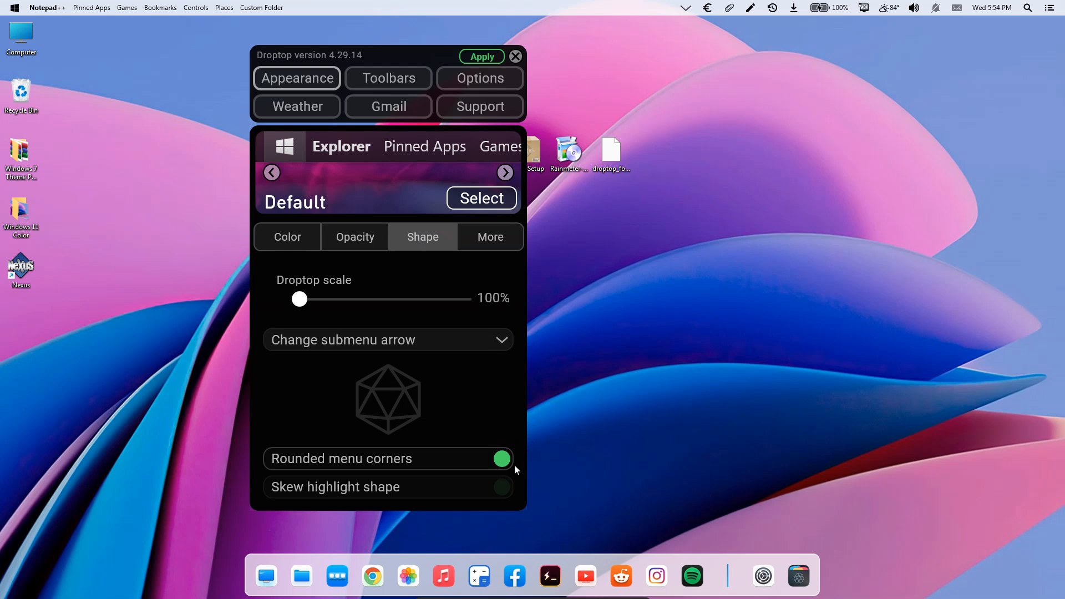
{"action": "left_click", "coordinate": [505, 488]}
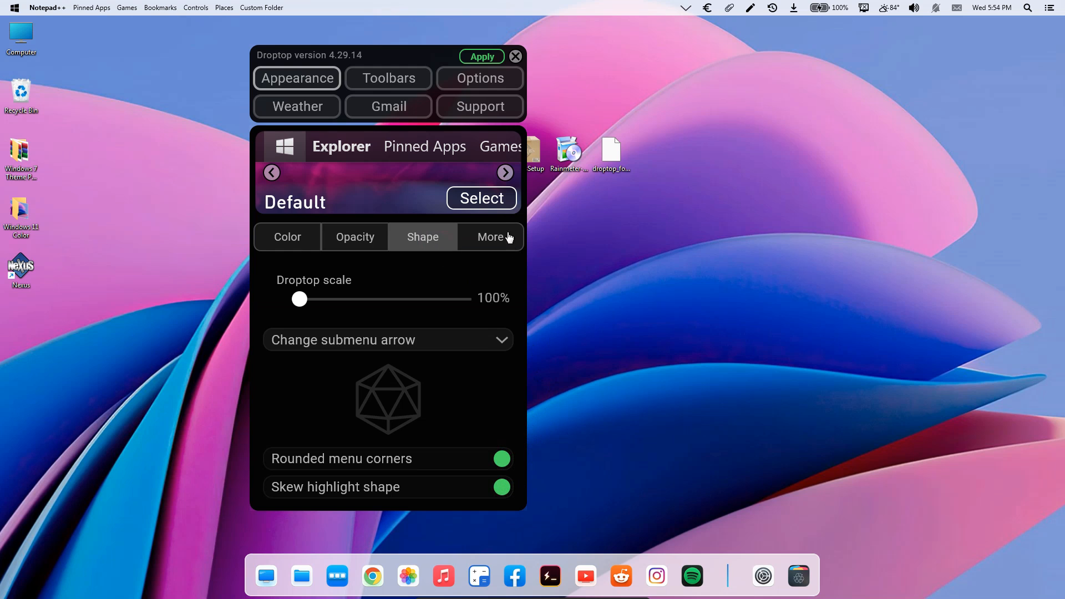
{"action": "left_click", "coordinate": [471, 55]}
{"action": "left_click", "coordinate": [514, 56]}
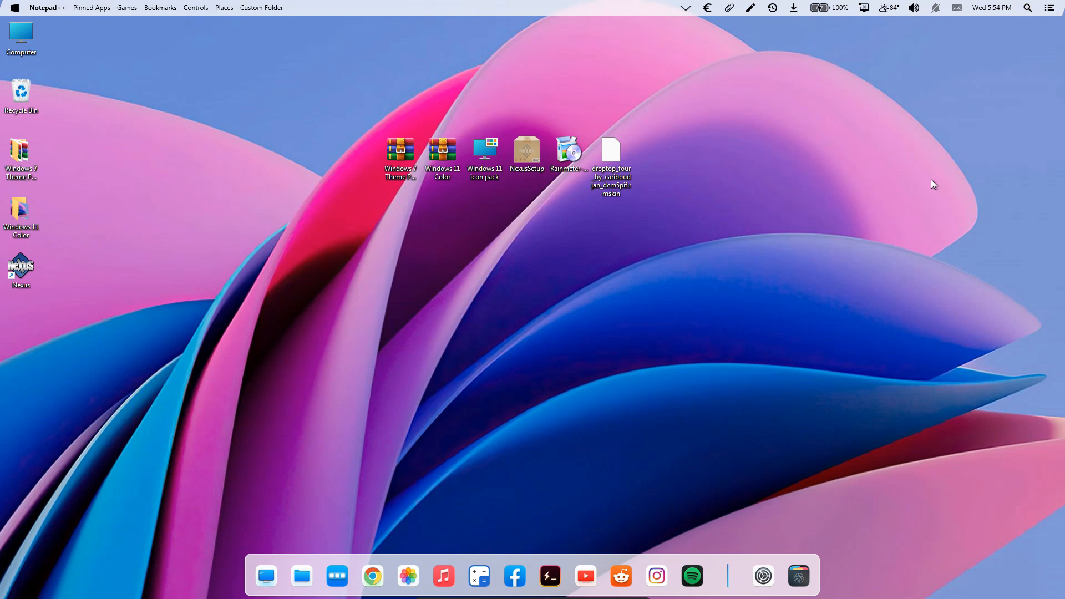
Hide all desktop icons by turning off Show desktop icons.
{"action": "left_click_drag", "start_coordinate": [768, 252], "coordinate": [385, 136]}
{"action": "left_click_drag", "start_coordinate": [104, 320], "coordinate": [3, 139]}
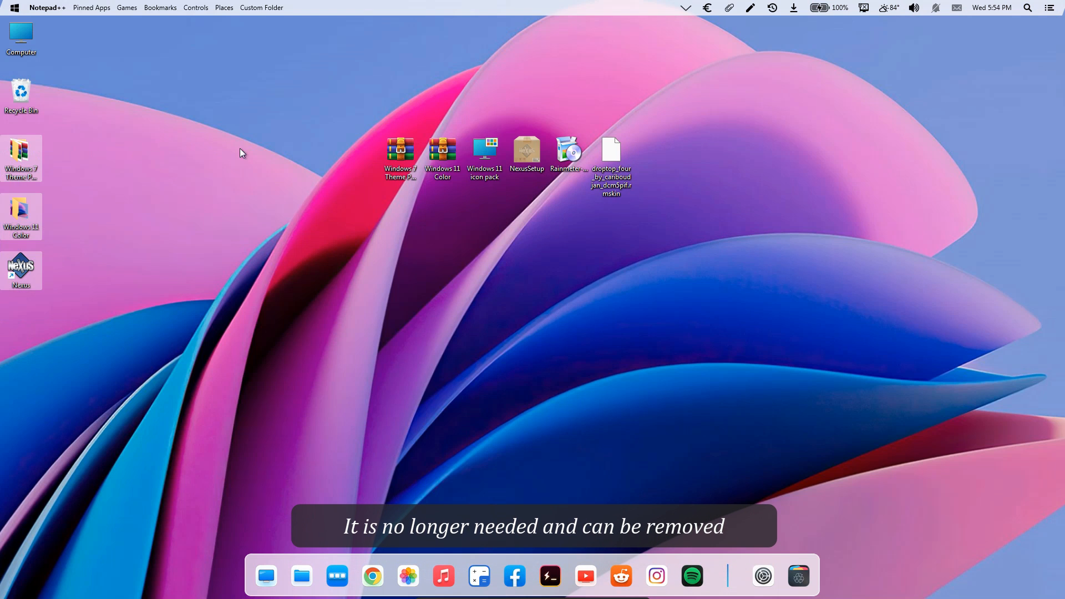
{"action": "left_click", "coordinate": [247, 149]}
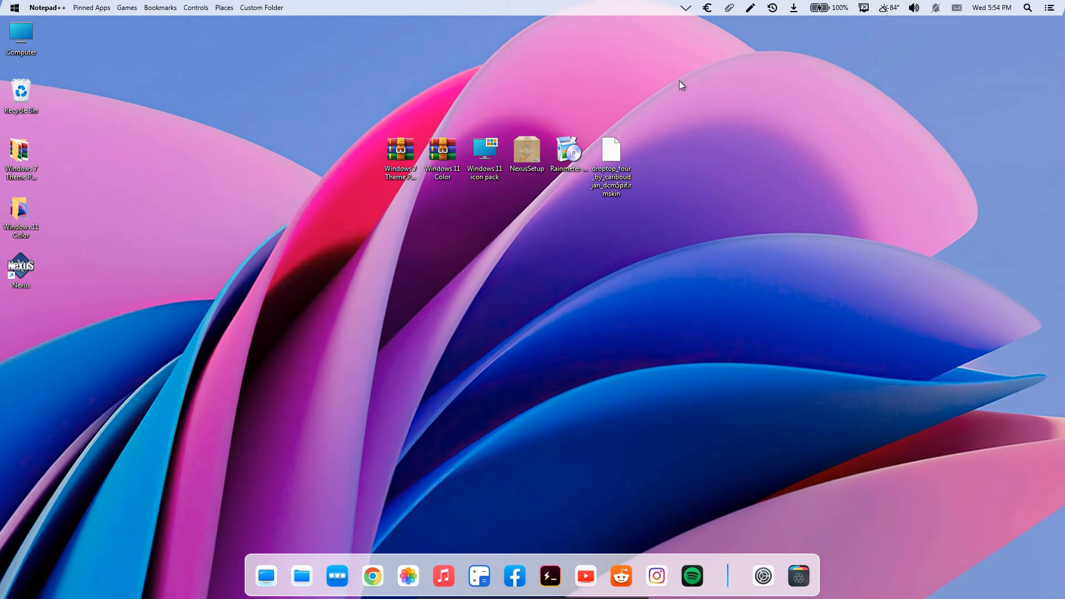
{"action": "right_click", "coordinate": [743, 135]}
{"action": "mouse_move", "coordinate": [786, 140]}
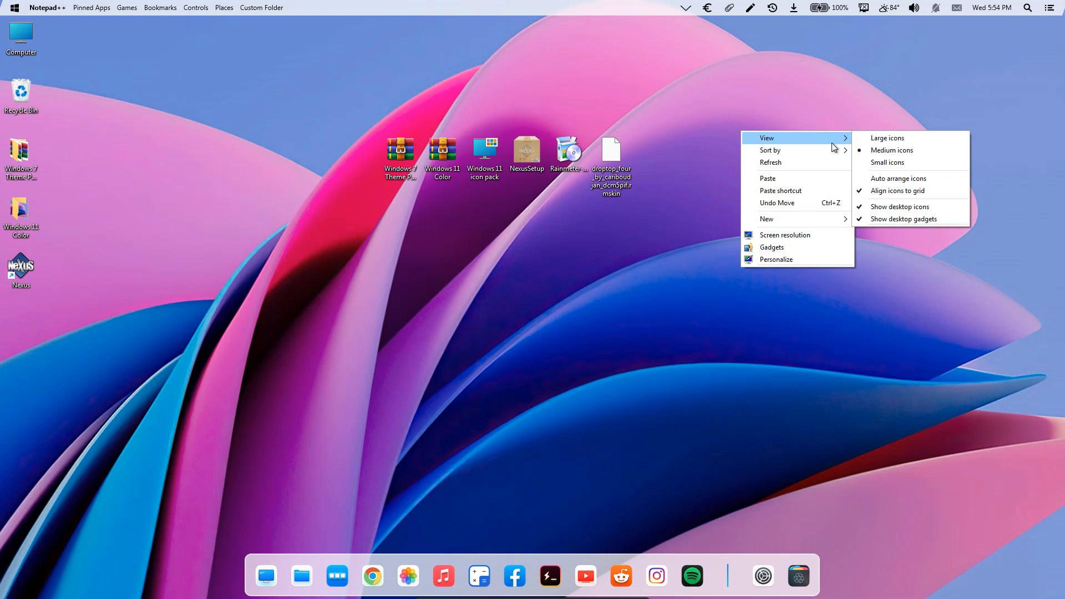
{"action": "left_click", "coordinate": [876, 207]}
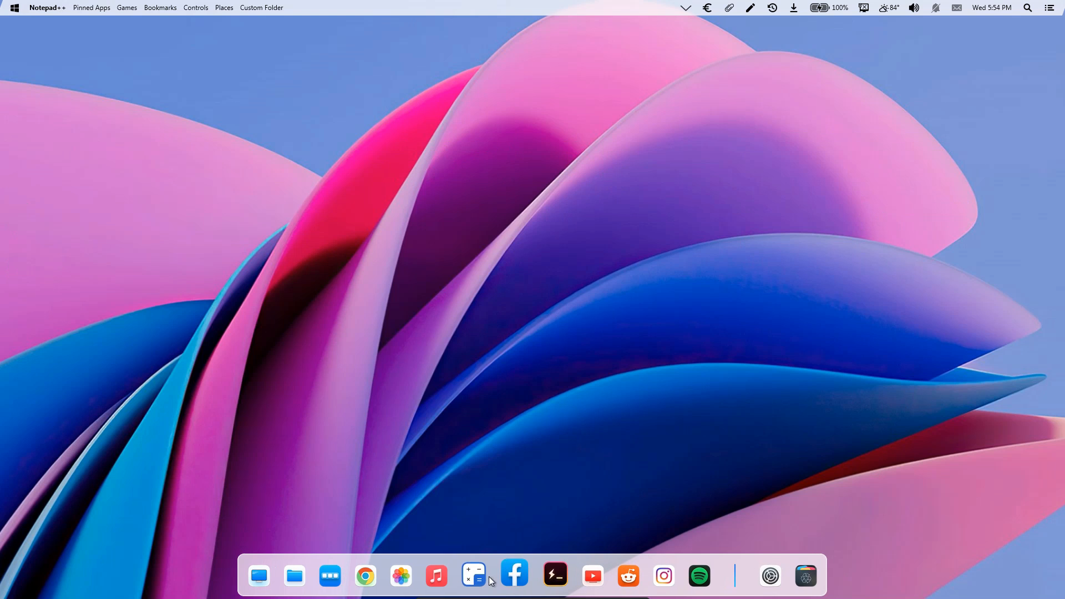
Open Computer from the dock, examine the themed Libraries, drives and Local Disk (C:) folder icons, and close the window.
{"action": "left_click", "coordinate": [277, 578]}
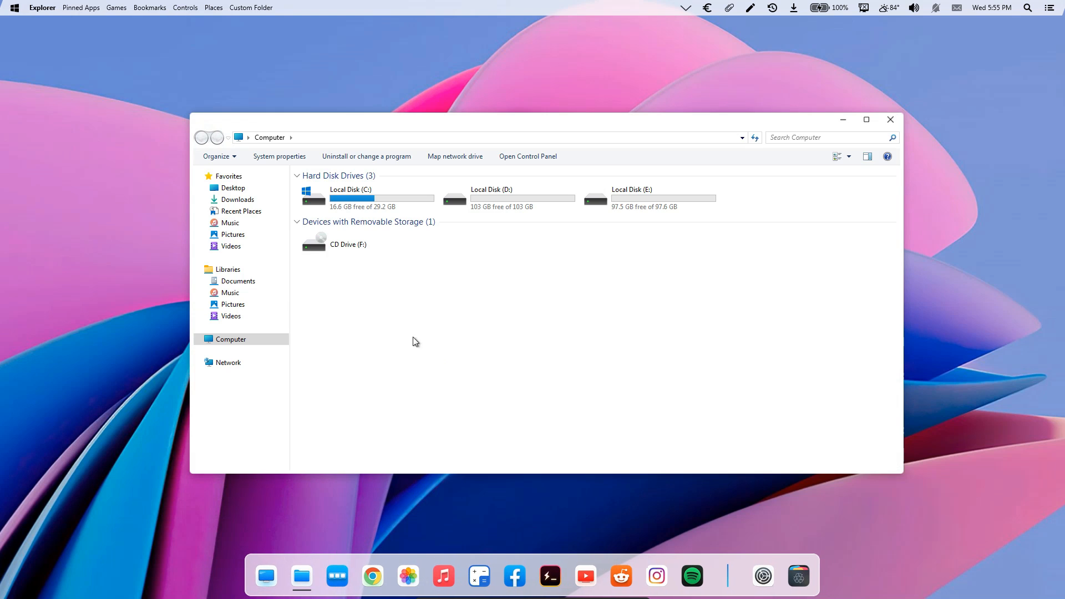
{"action": "double_click", "coordinate": [376, 118]}
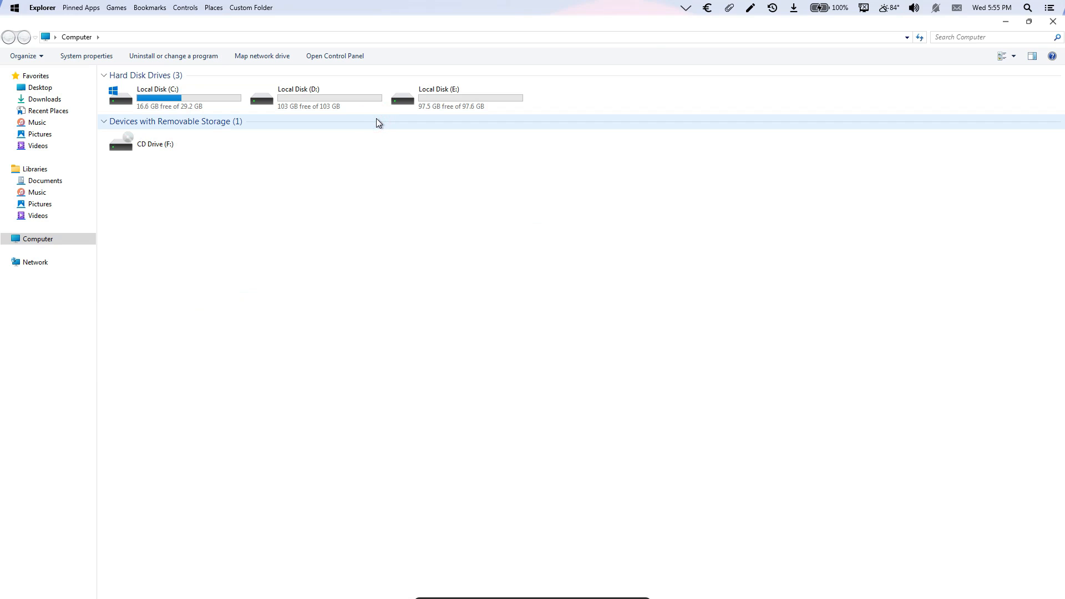
{"action": "left_click", "coordinate": [43, 76]}
{"action": "left_click", "coordinate": [47, 173]}
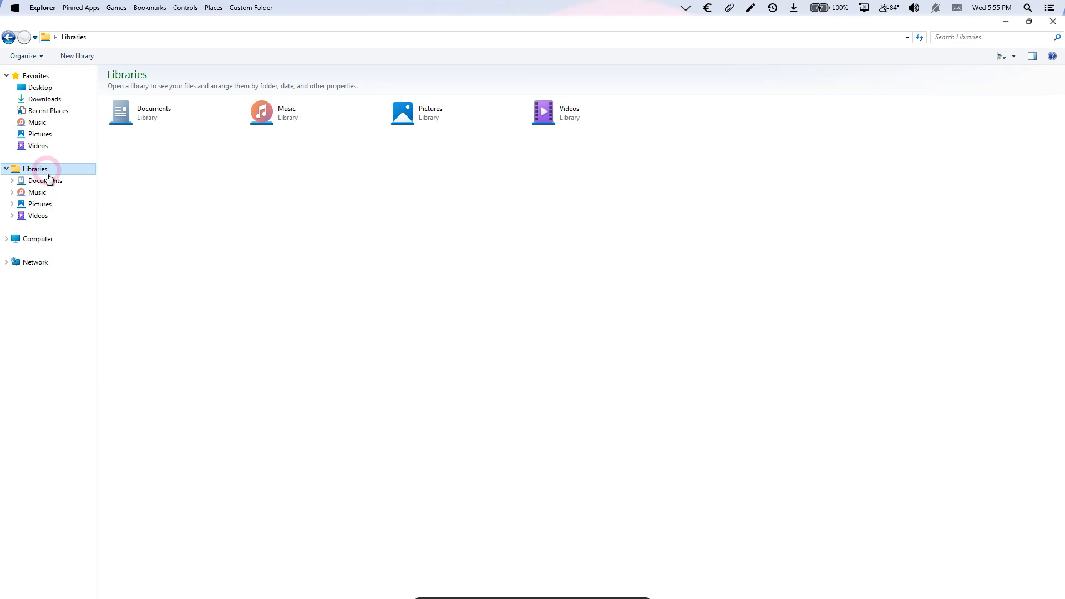
{"action": "left_click", "coordinate": [47, 240]}
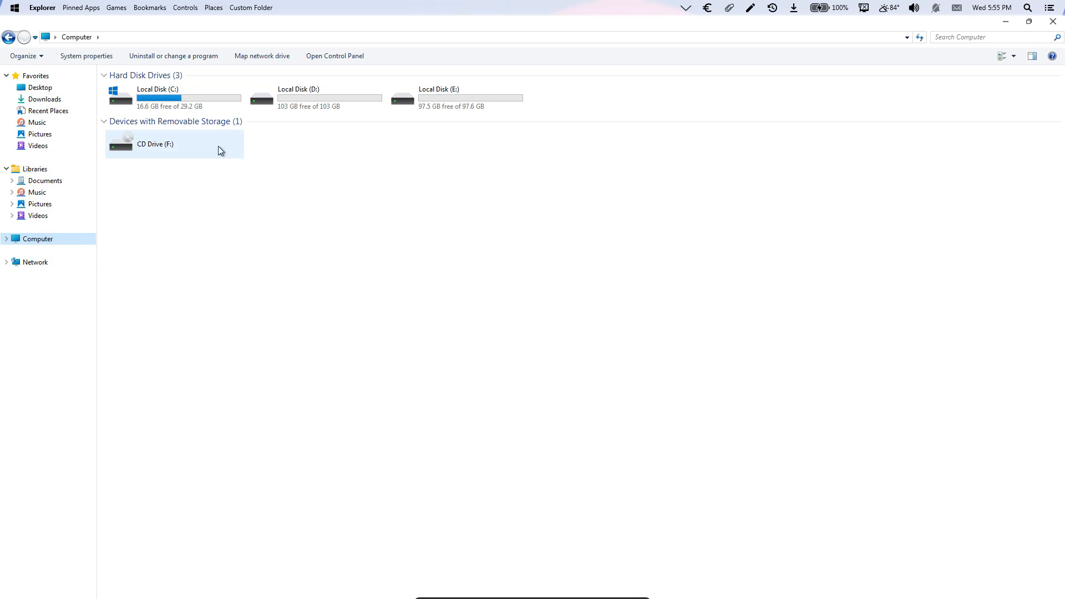
{"action": "left_click", "coordinate": [223, 105]}
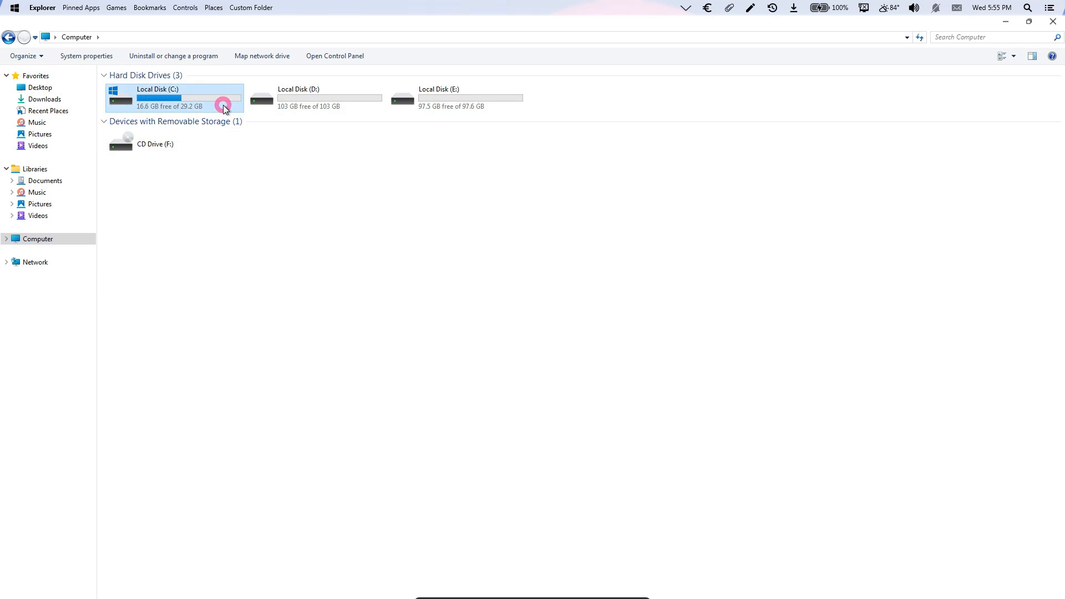
{"action": "double_click", "coordinate": [223, 104]}
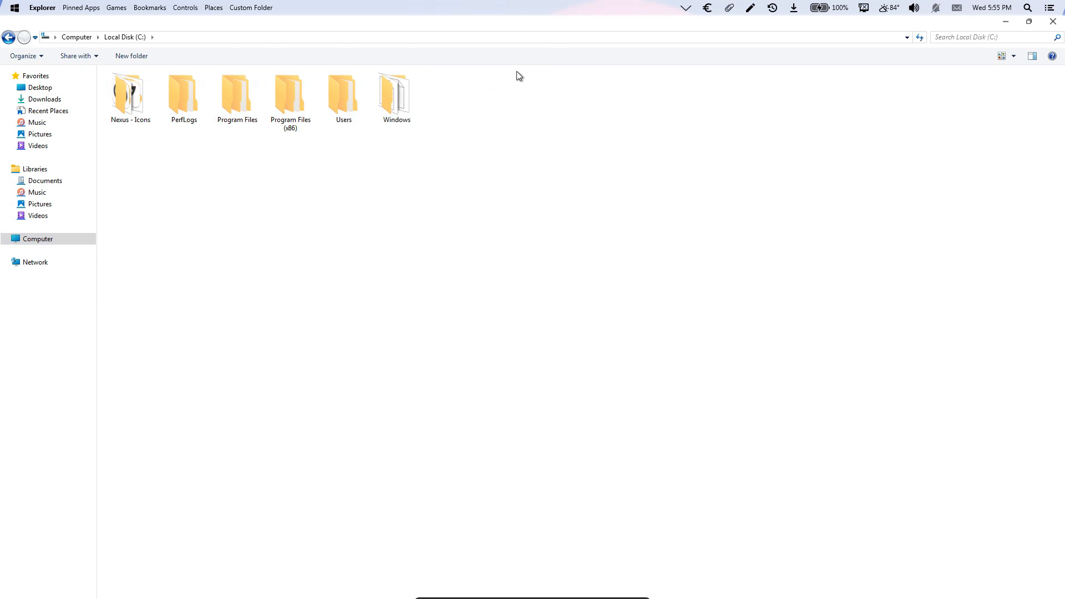
{"action": "double_click", "coordinate": [548, 22]}
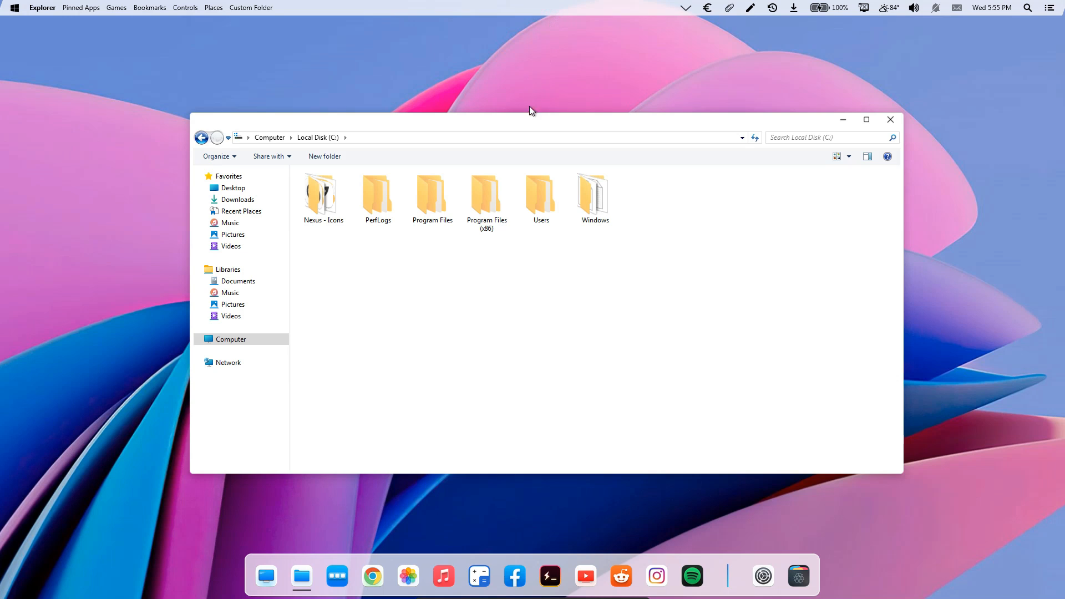
{"action": "left_click", "coordinate": [888, 124]}
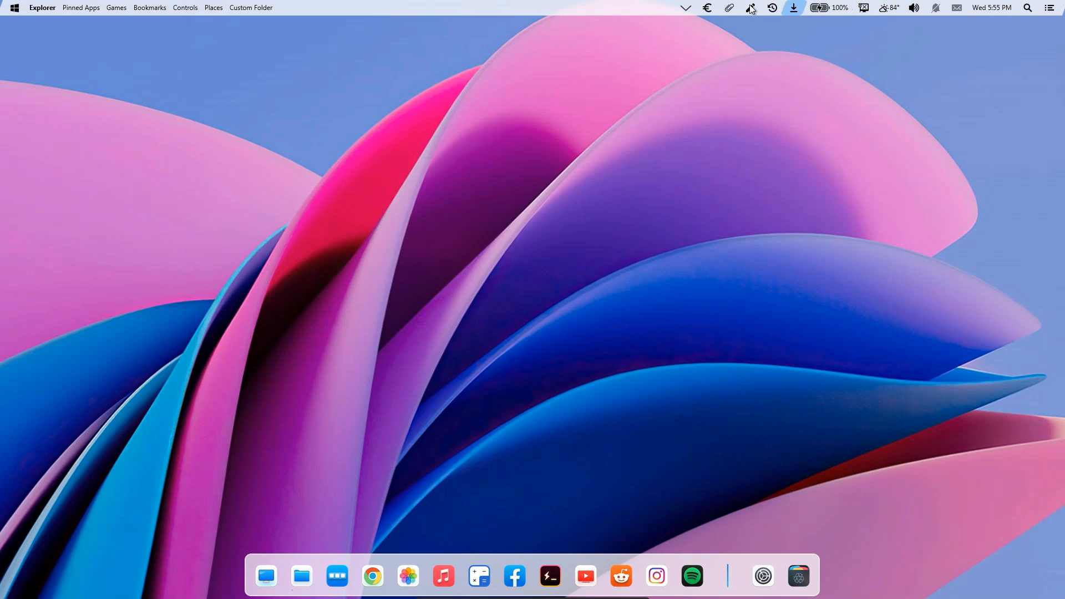
Open the Windows Start Menu from Droptop's home button to check its themed look, then dismiss it.
{"action": "left_click", "coordinate": [15, 8]}
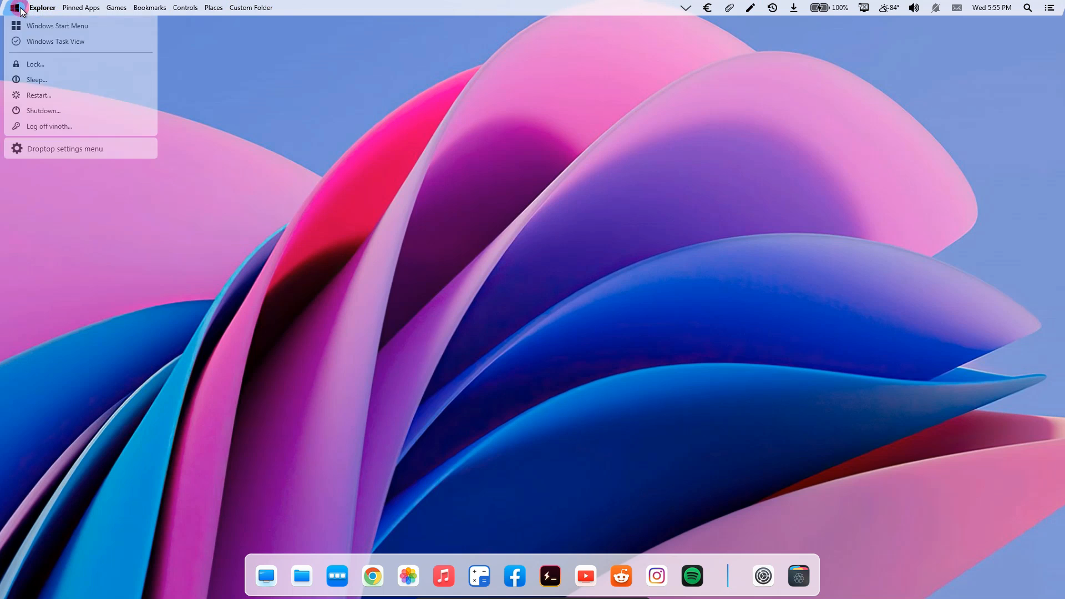
{"action": "left_click", "coordinate": [29, 27]}
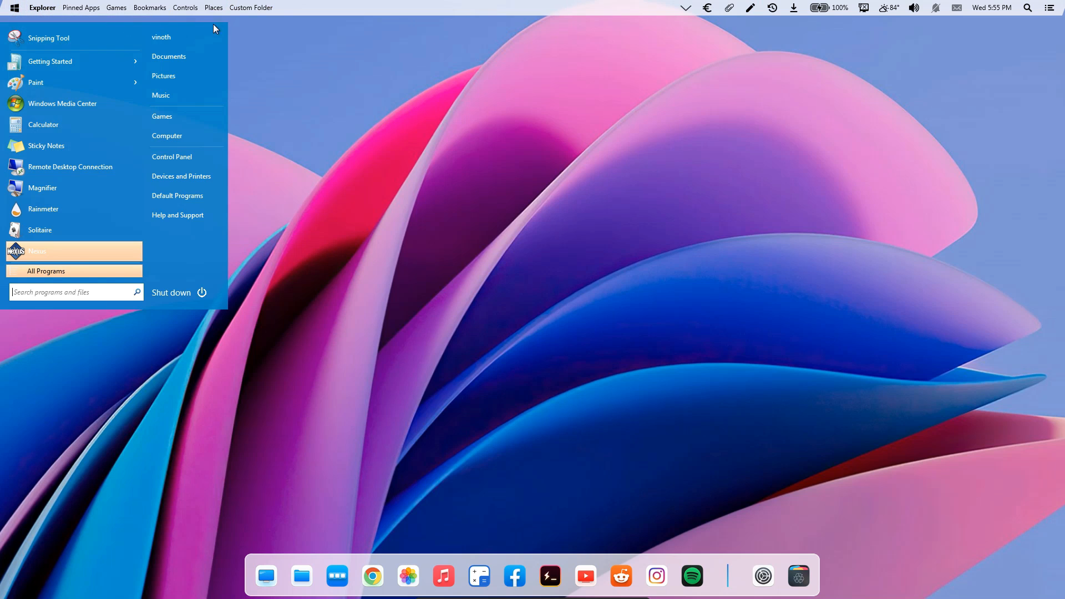
{"action": "left_click", "coordinate": [262, 32]}
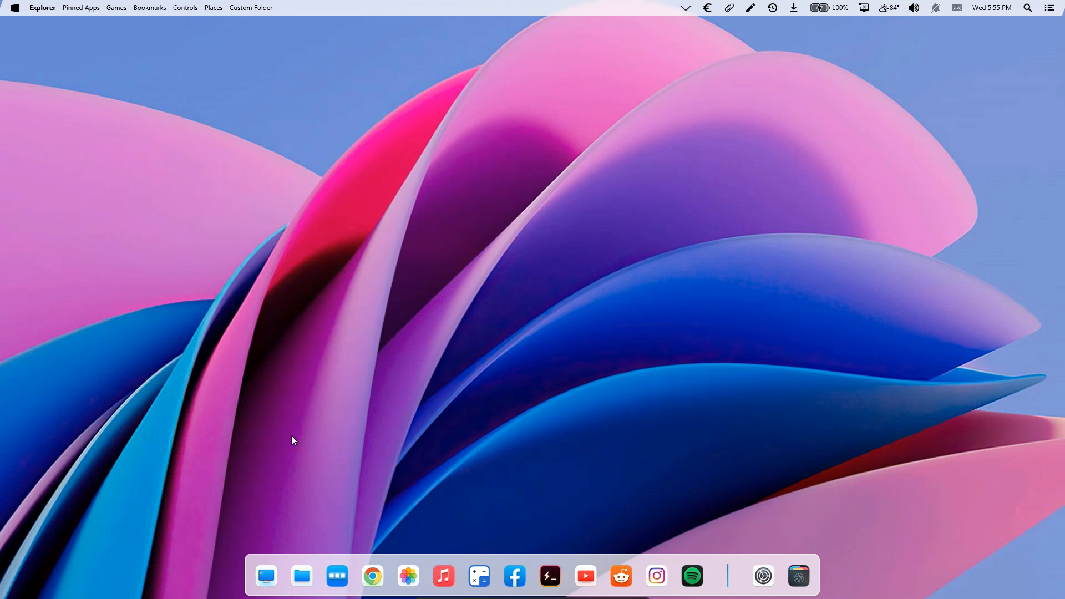